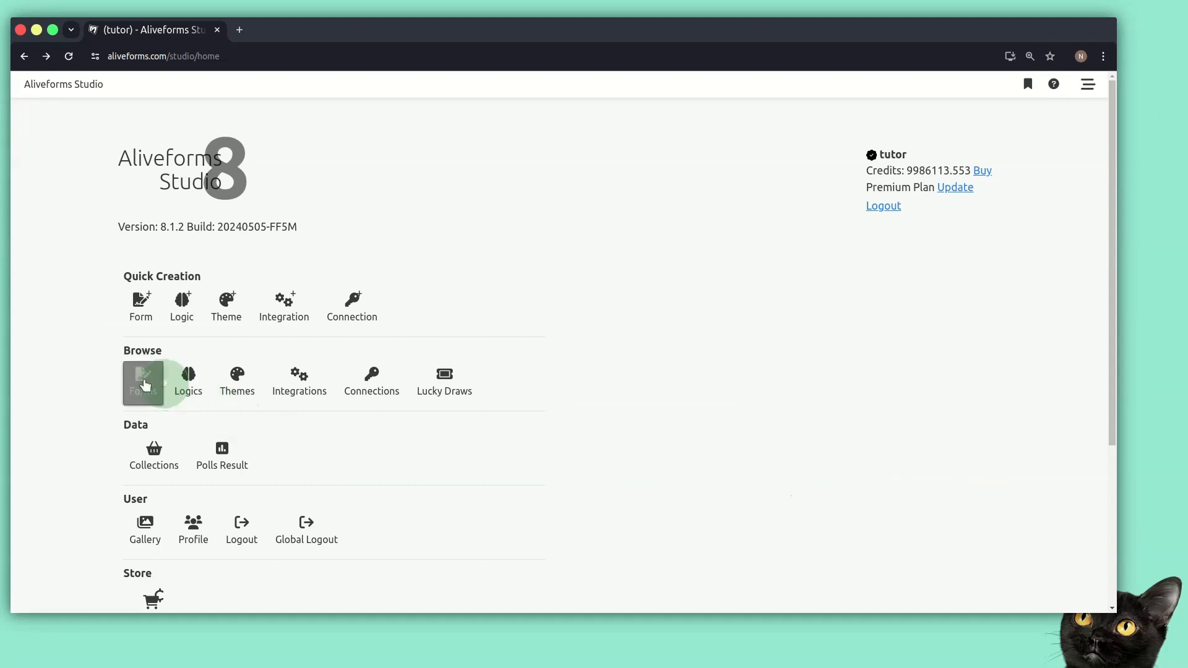
Step: Open the Contact form and bring up its welcome screen (screen 0) for editing
{"action": "left_click", "coordinate": [143, 379]}
{"action": "left_click", "coordinate": [47, 306]}
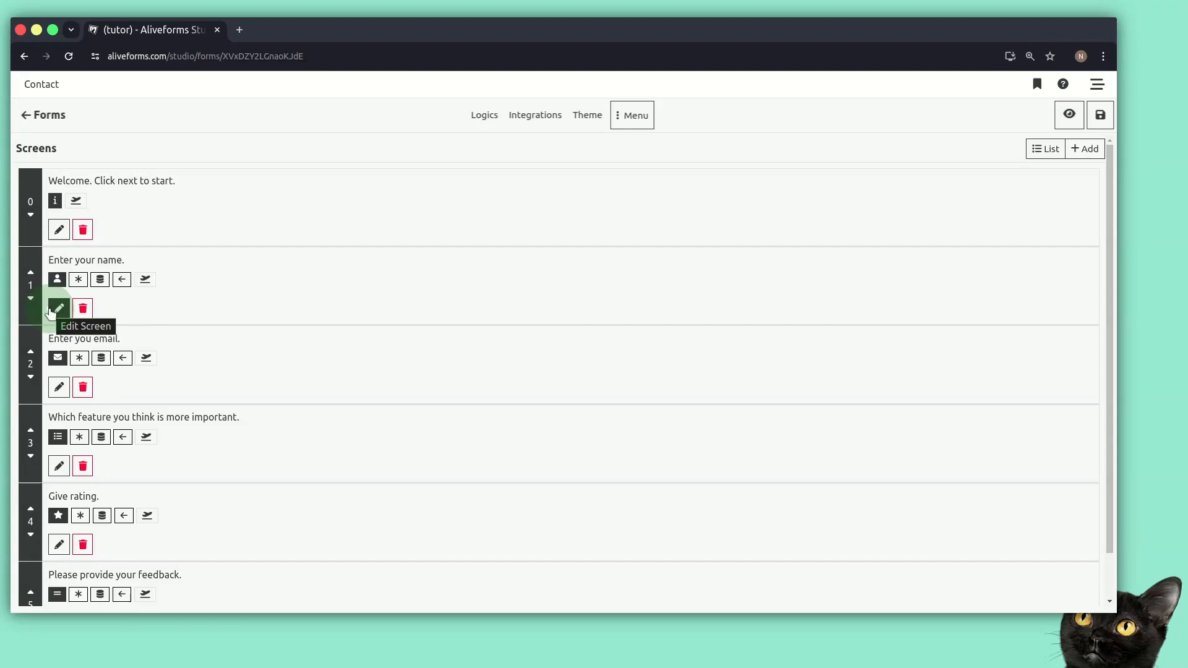
{"action": "left_click", "coordinate": [64, 238]}
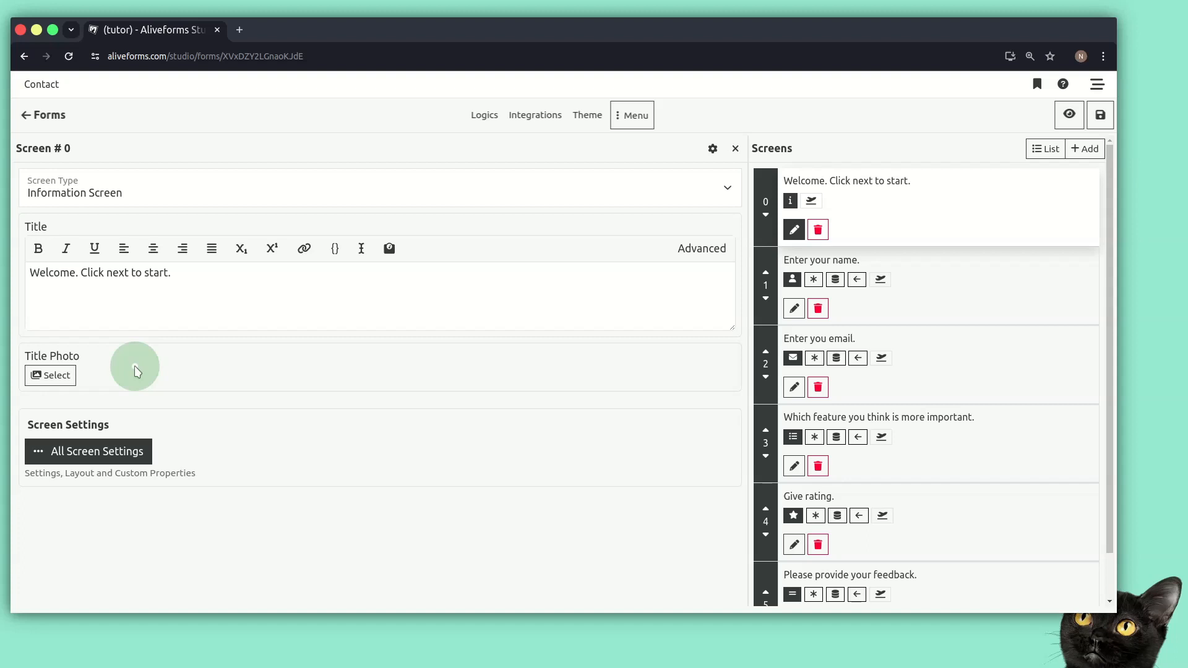
Step: Examine the Logic option's photo setting on the "Which feature you think is more important." screen and return to editing the welcome screen
{"action": "left_click", "coordinate": [791, 468]}
{"action": "left_click", "coordinate": [686, 440]}
{"action": "scroll", "coordinate": [530, 528], "scroll_direction": "down", "scroll_amount": 2}
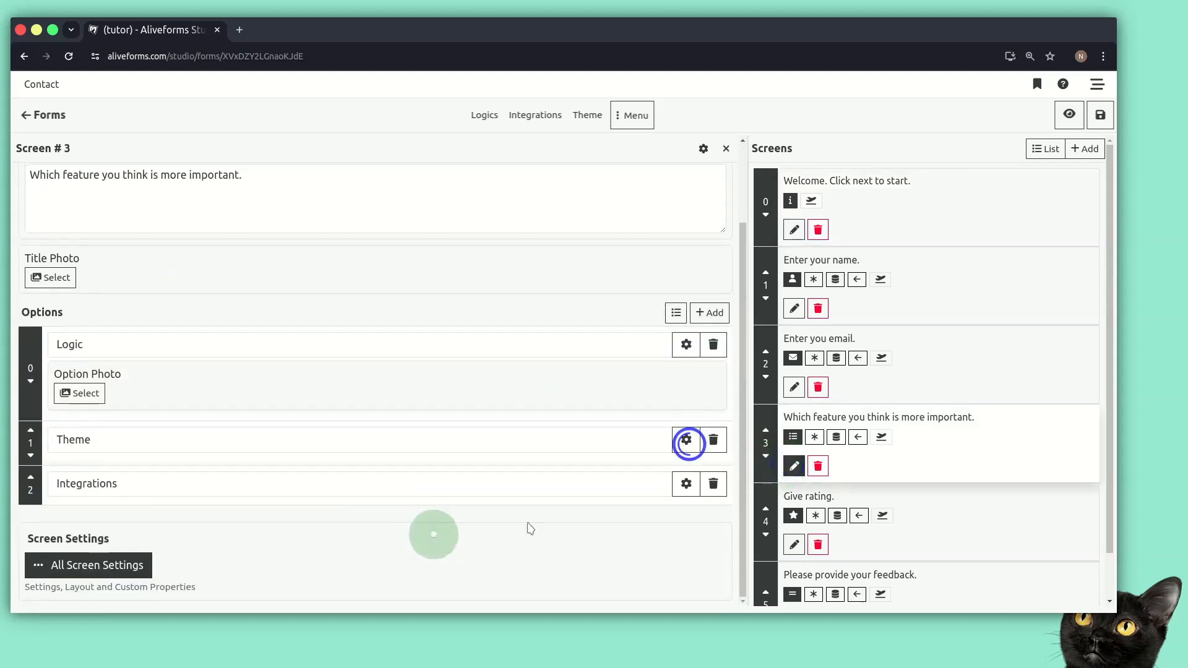
{"action": "scroll", "coordinate": [557, 507], "scroll_direction": "up", "scroll_amount": 3}
{"action": "left_click", "coordinate": [793, 232]}
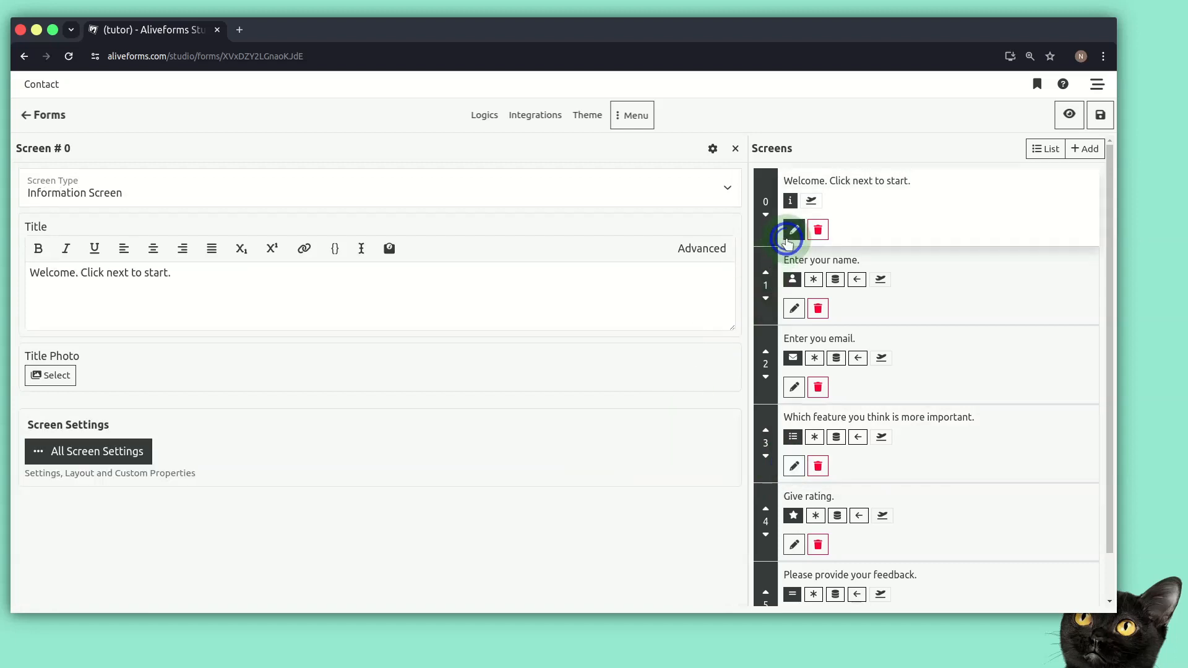
Step: Upload tut_1-f011900.png to Dropbox through the welcome screen's title photo picker
{"action": "left_click", "coordinate": [49, 374]}
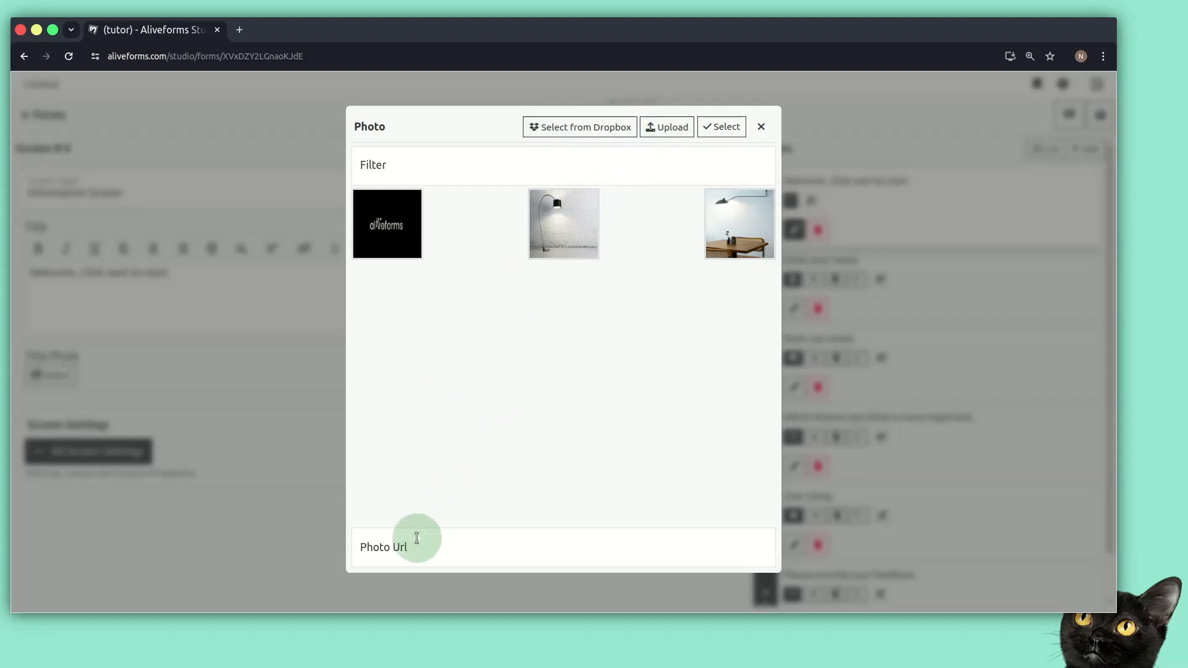
{"action": "left_click", "coordinate": [398, 542]}
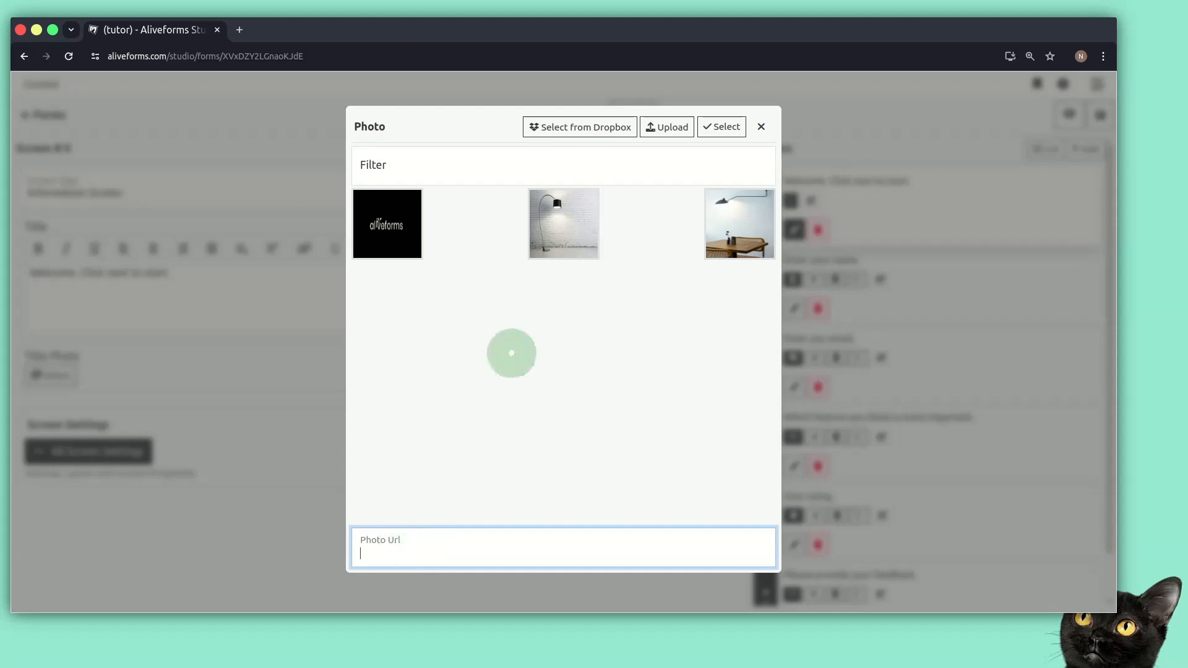
{"action": "left_click", "coordinate": [593, 137]}
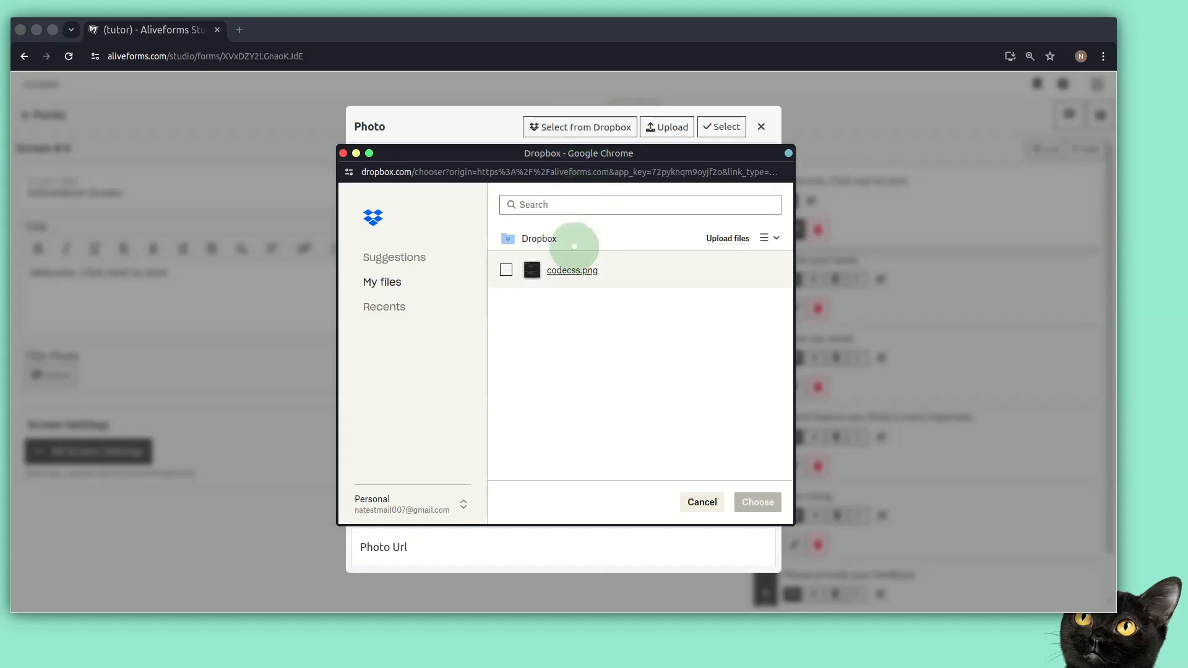
{"action": "left_click", "coordinate": [566, 271]}
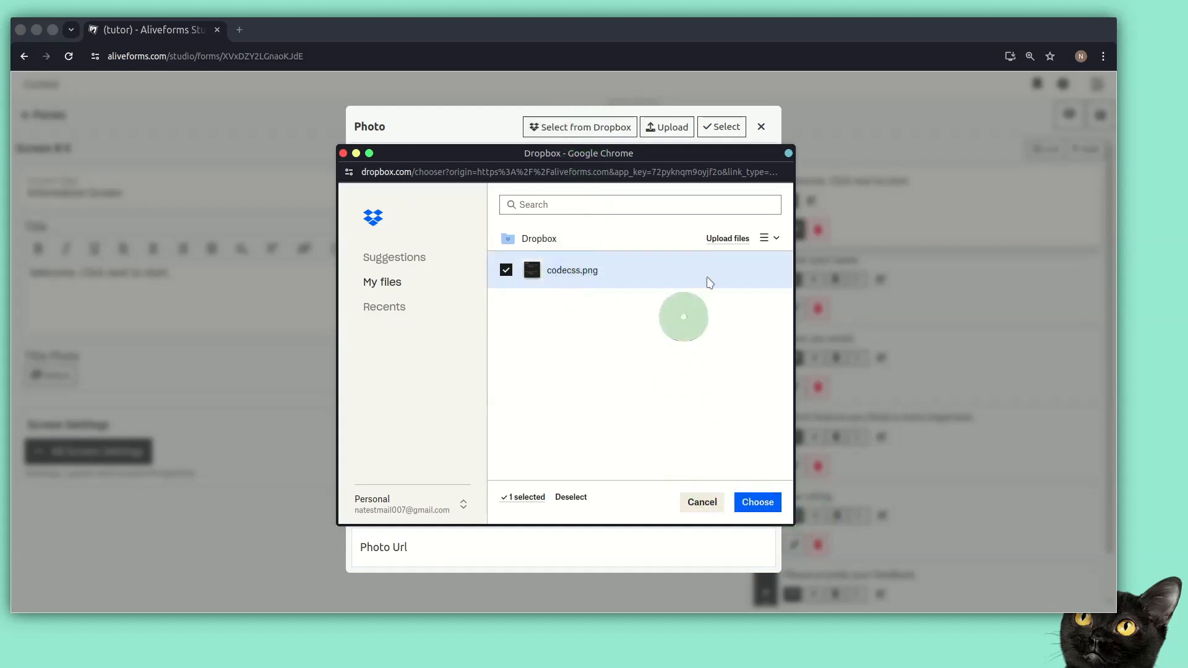
{"action": "left_click", "coordinate": [737, 240]}
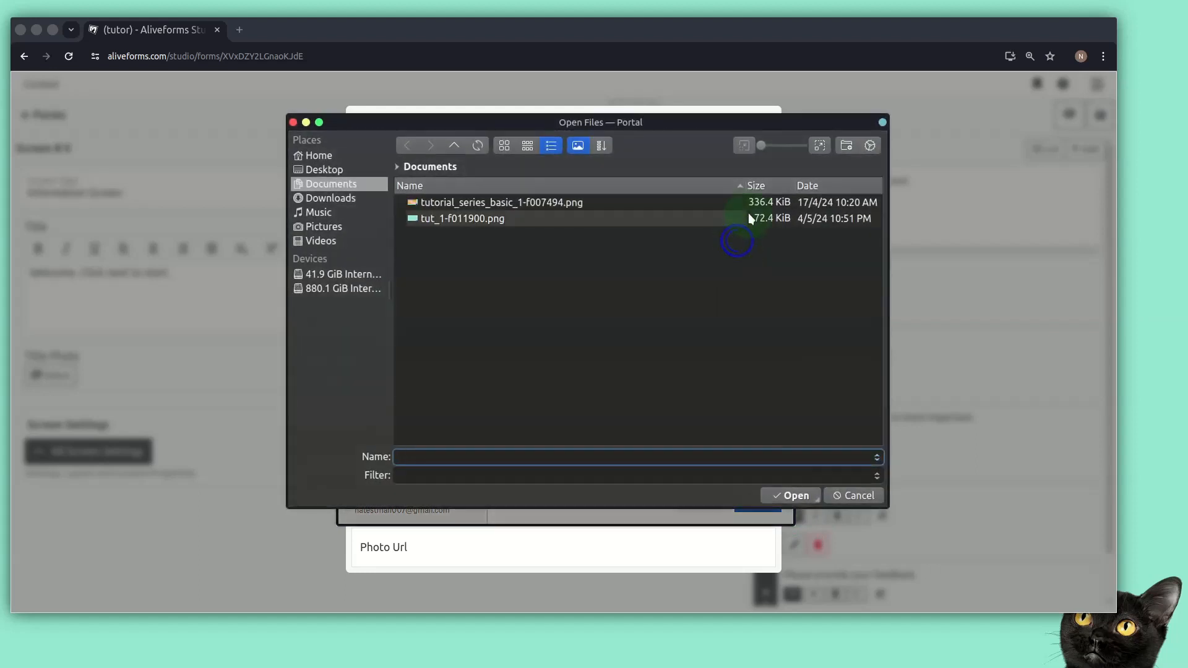
{"action": "left_click", "coordinate": [478, 225]}
{"action": "double_click", "coordinate": [476, 224]}
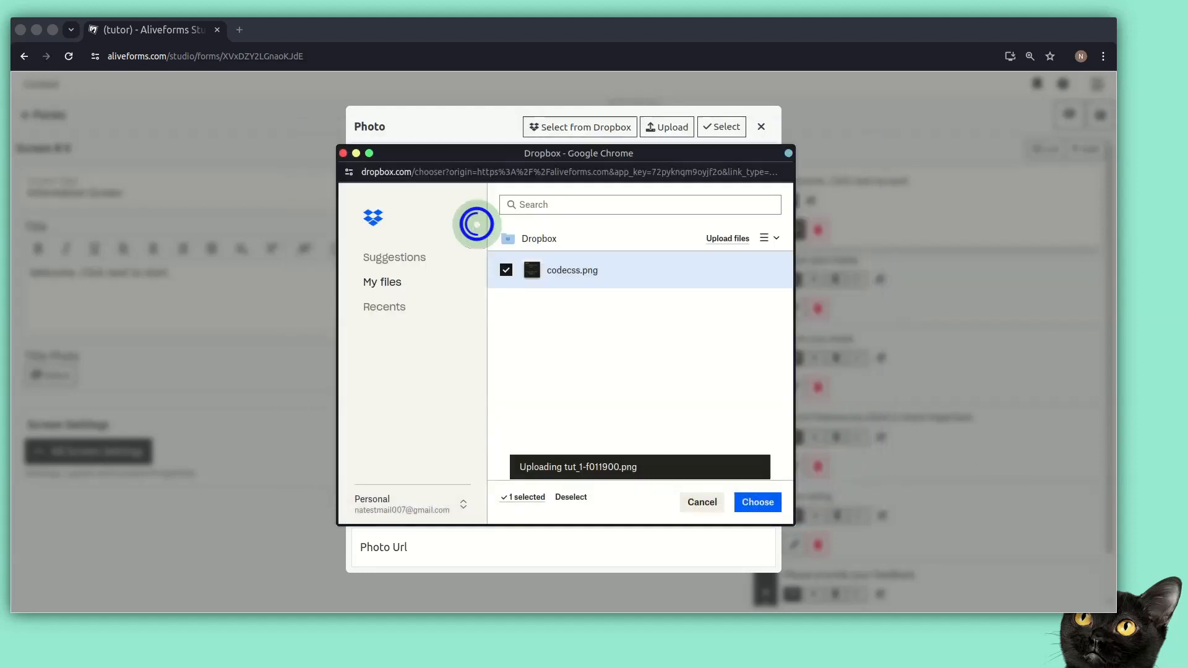
Step: Choose tut_1-f011900.png from Dropbox as the welcome screen's title photo
{"action": "left_click", "coordinate": [575, 312]}
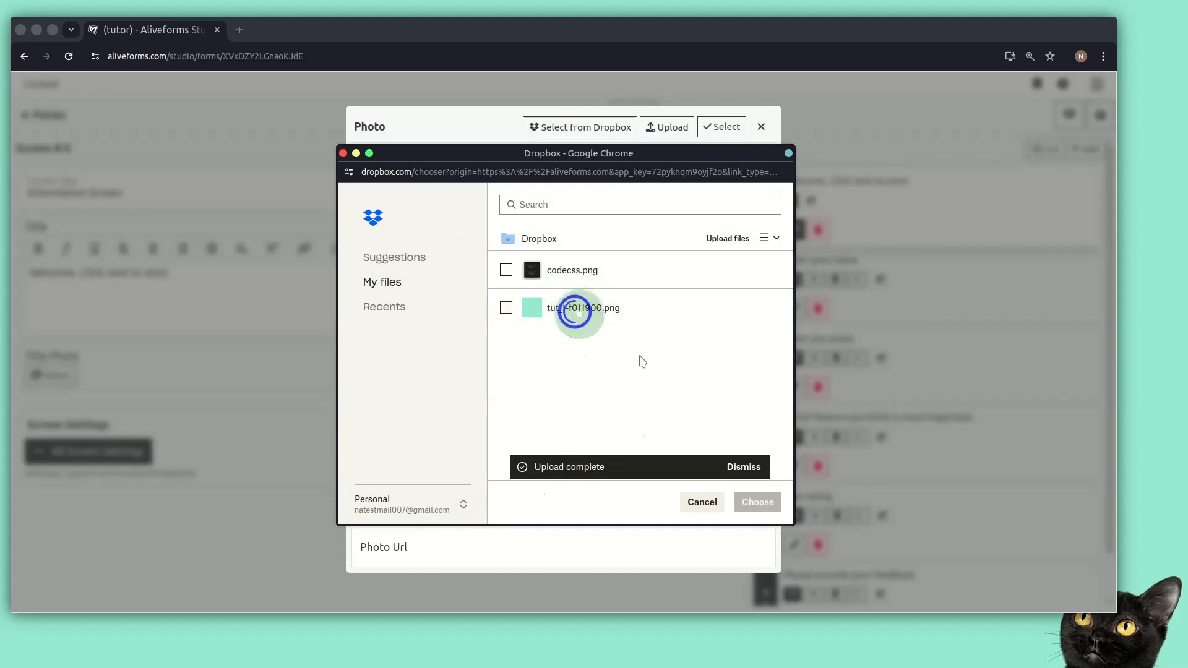
{"action": "left_click", "coordinate": [573, 297]}
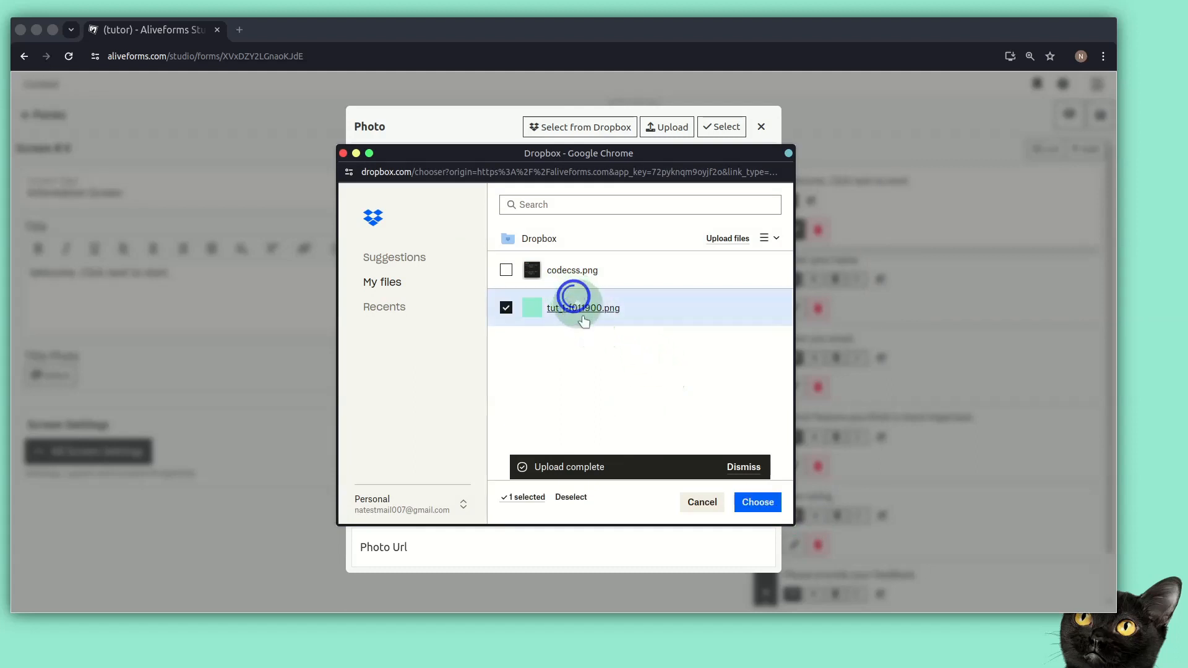
{"action": "left_click", "coordinate": [768, 500]}
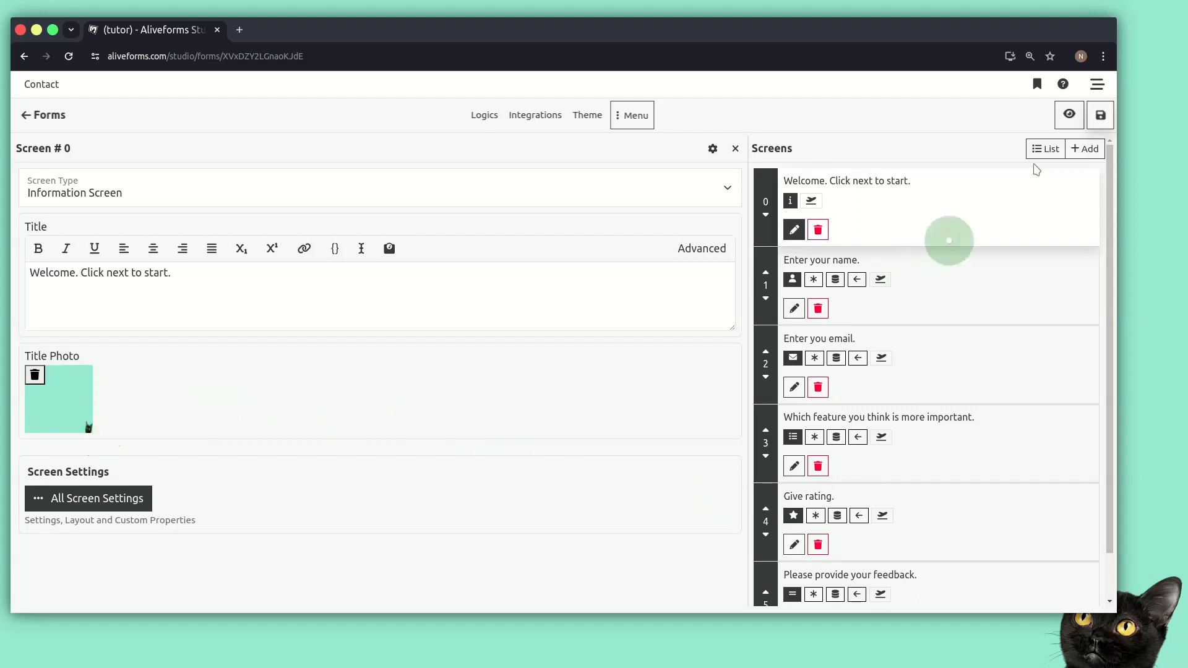
Step: Save the form and preview the welcome screen with its title photo
{"action": "left_click", "coordinate": [1101, 119]}
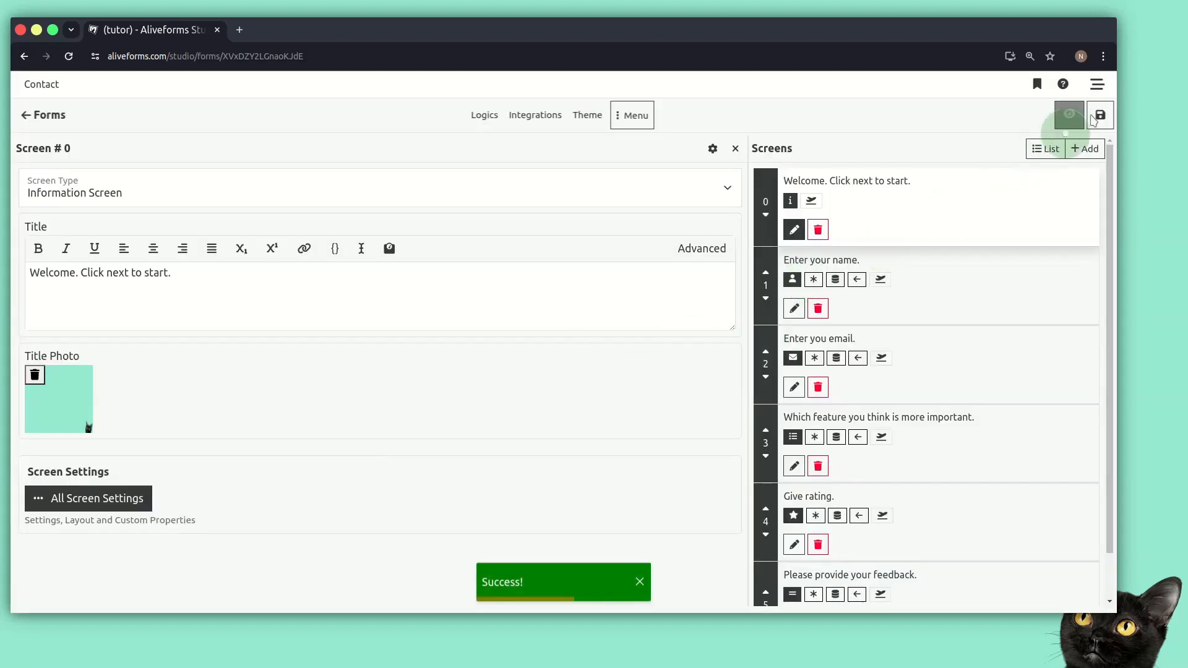
{"action": "left_click", "coordinate": [1058, 124]}
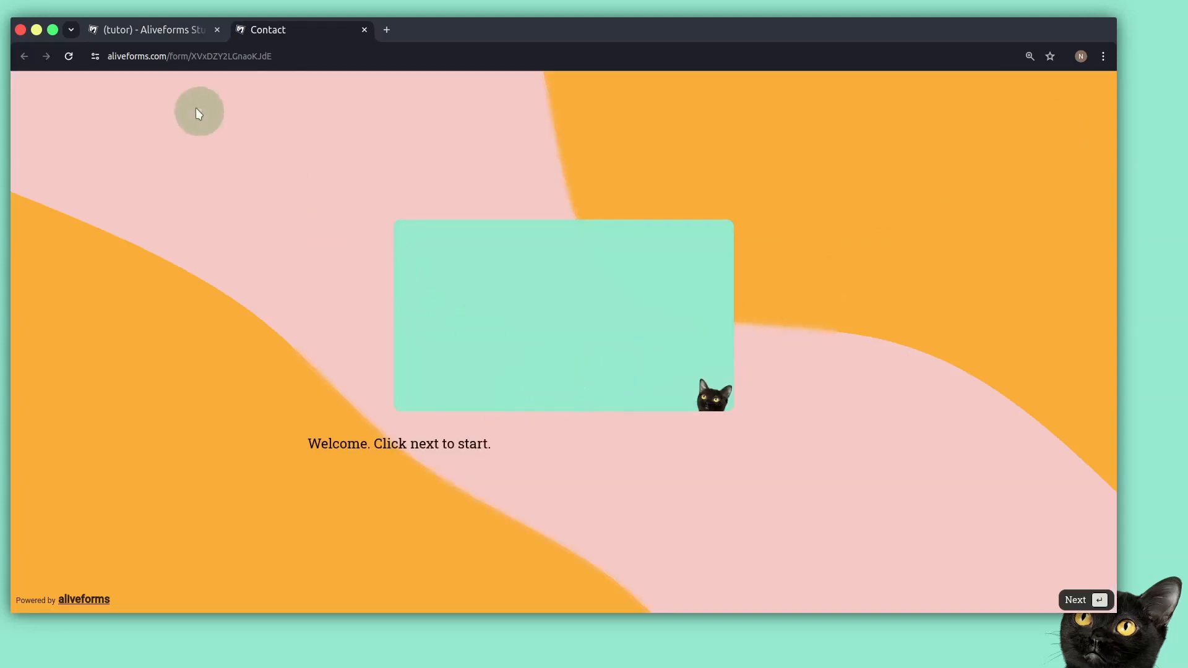
{"action": "left_click", "coordinate": [142, 31]}
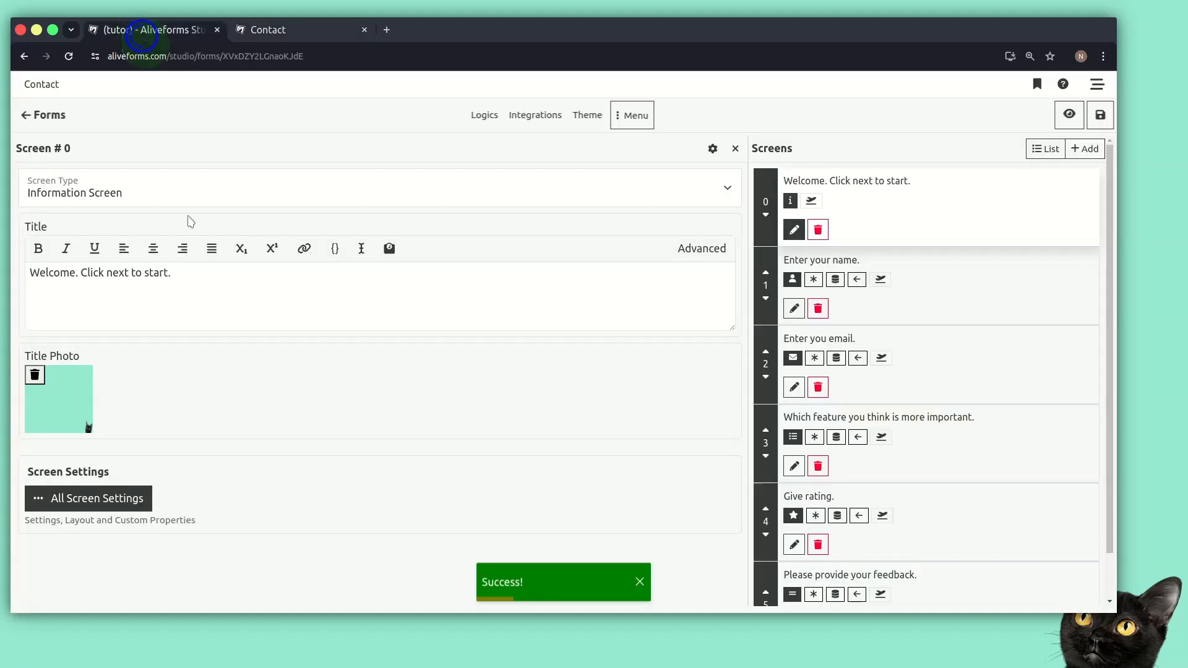
Step: Center the welcome screen's title text and save the form
{"action": "left_click", "coordinate": [186, 272]}
{"action": "left_click", "coordinate": [154, 248]}
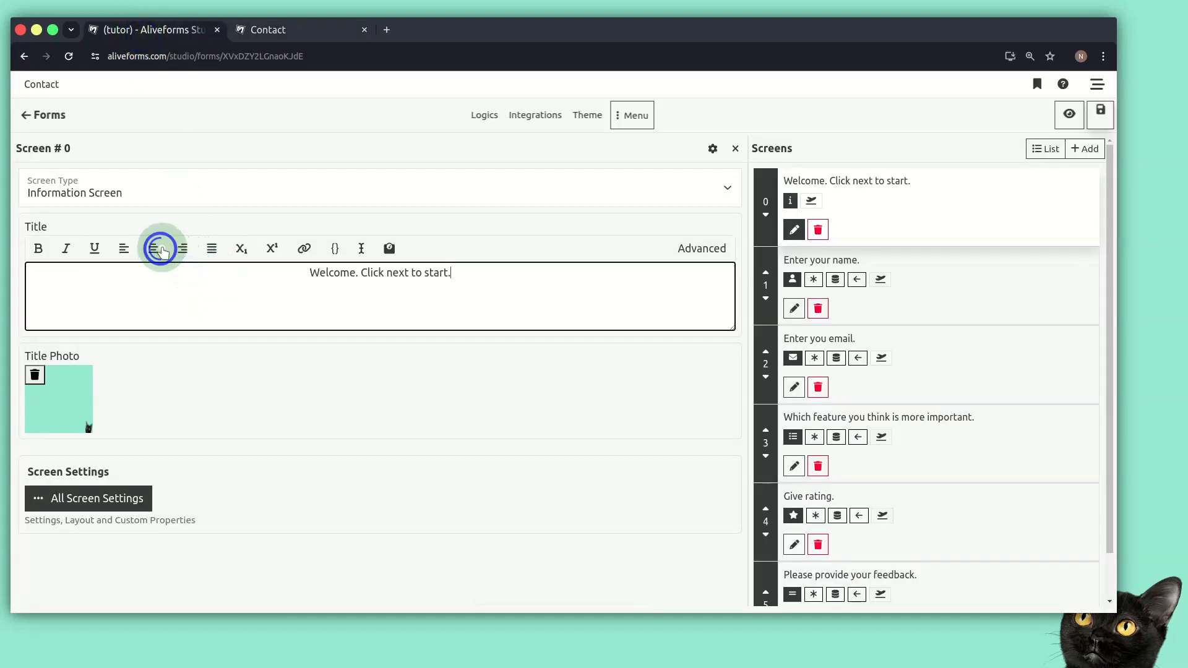
{"action": "left_click", "coordinate": [1101, 115]}
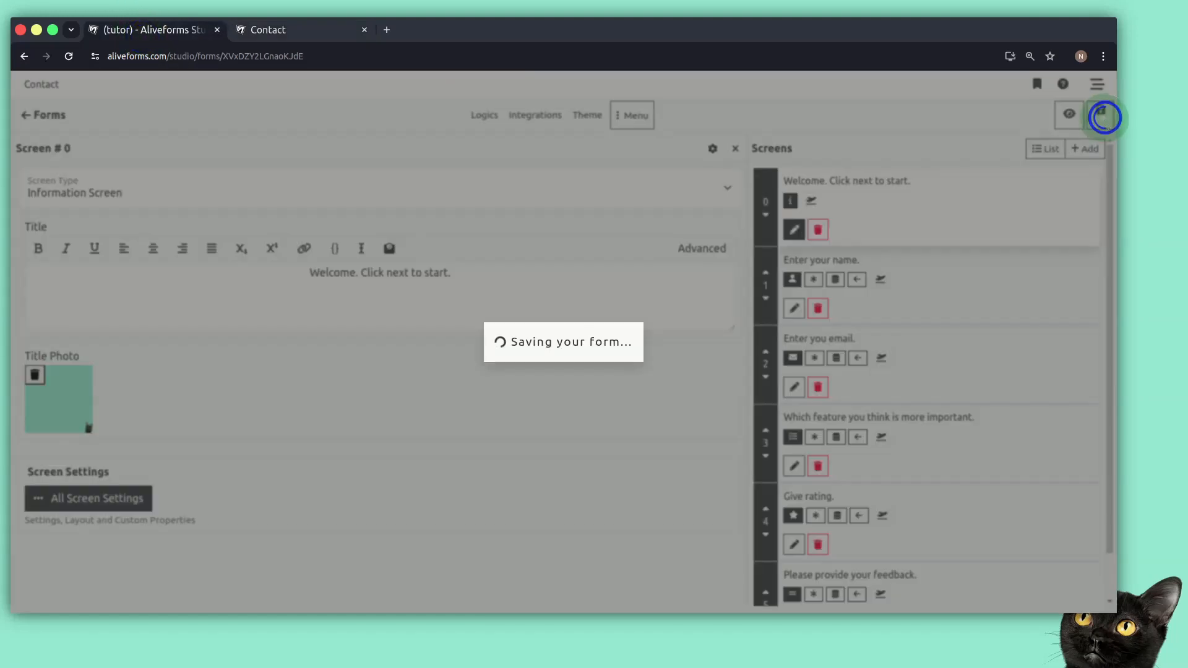
Step: Reload the form preview to check the welcome title's alignment and return to the form editor
{"action": "left_click", "coordinate": [299, 39]}
{"action": "key", "text": "ctrl+r"}
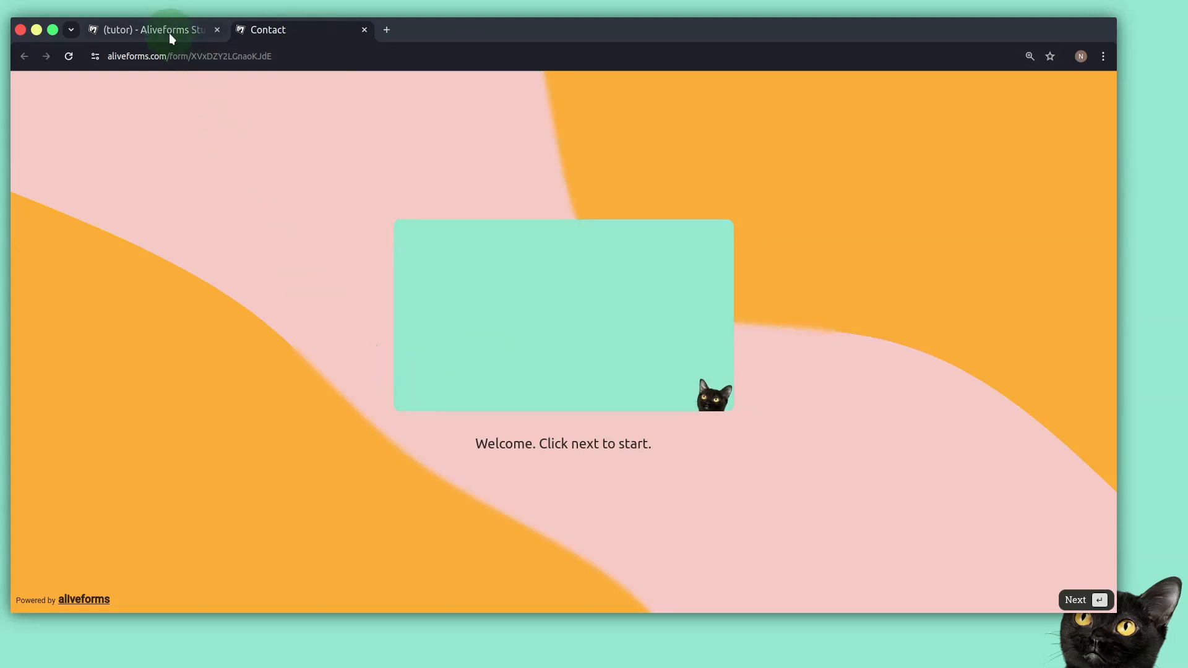
{"action": "left_click", "coordinate": [144, 42]}
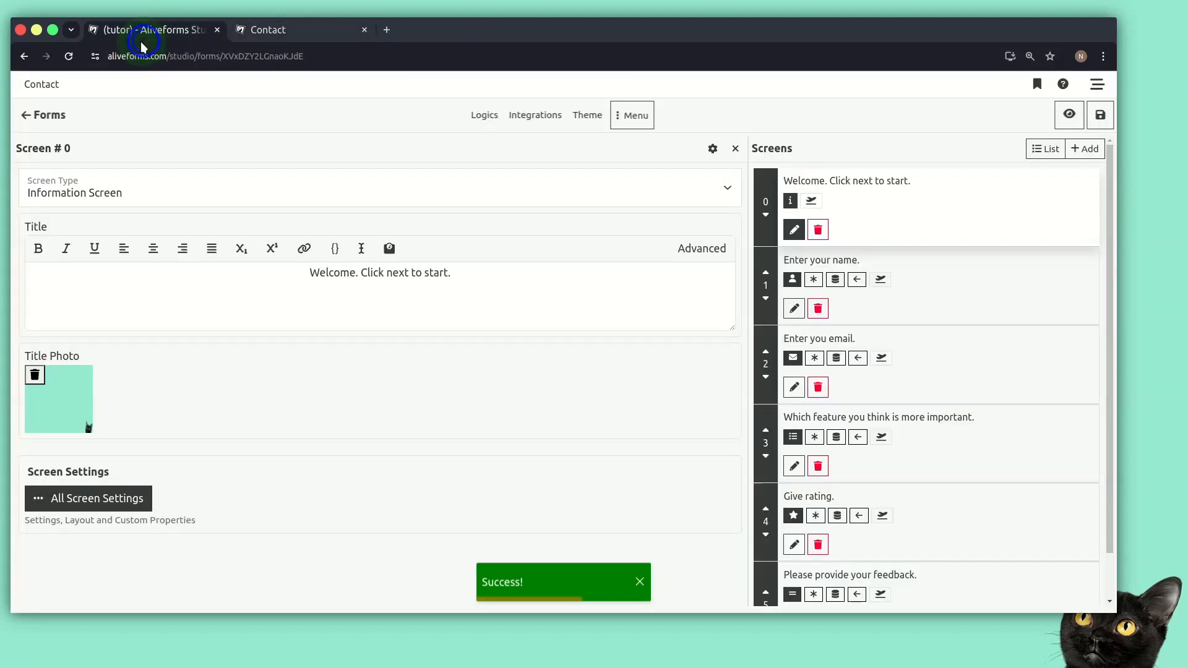
Step: Remove the welcome screen's title photo, save the form and preview it without the photo
{"action": "left_click", "coordinate": [35, 377]}
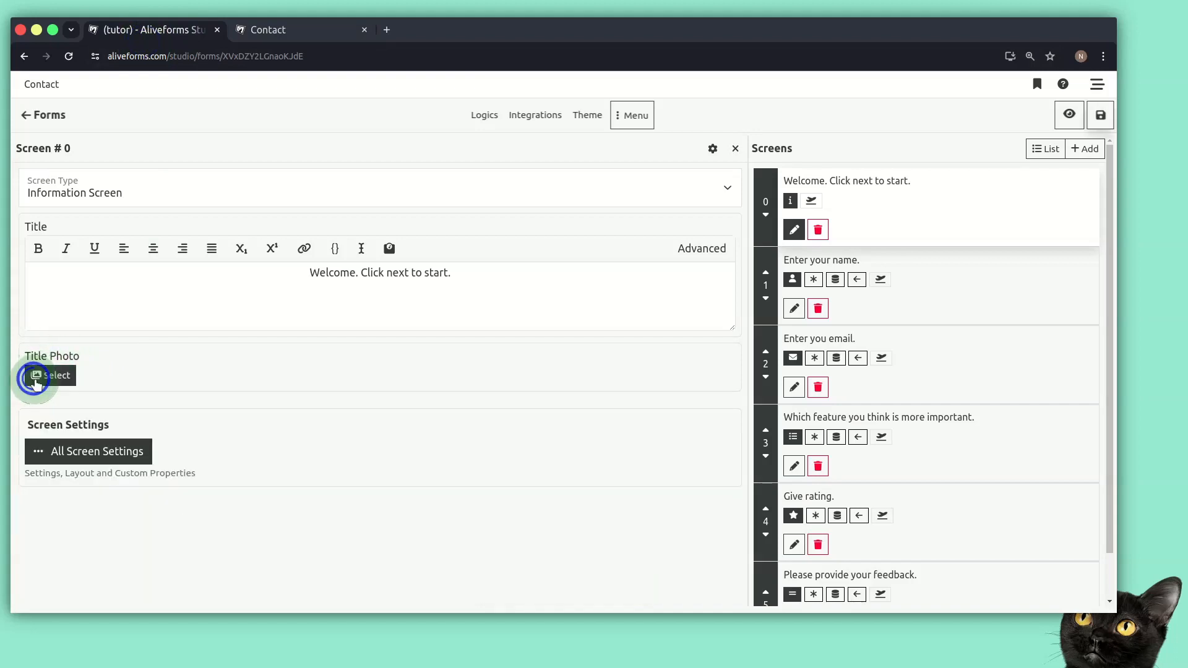
{"action": "left_click", "coordinate": [1105, 117]}
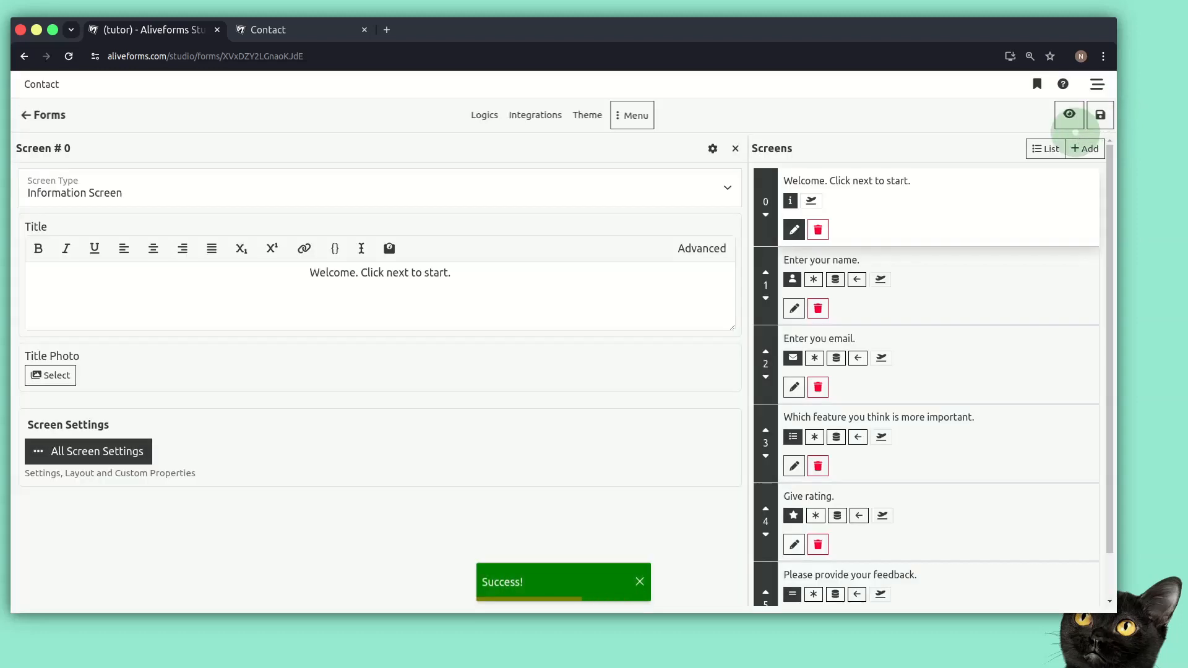
{"action": "left_click", "coordinate": [1068, 115]}
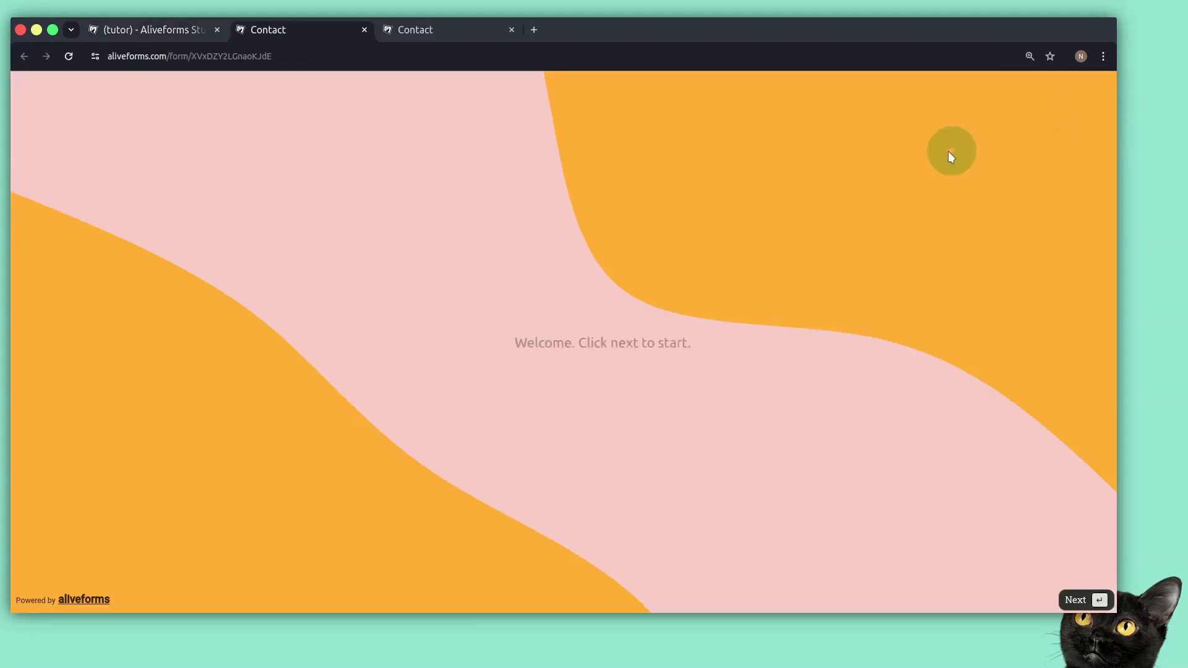
{"action": "left_click", "coordinate": [364, 30]}
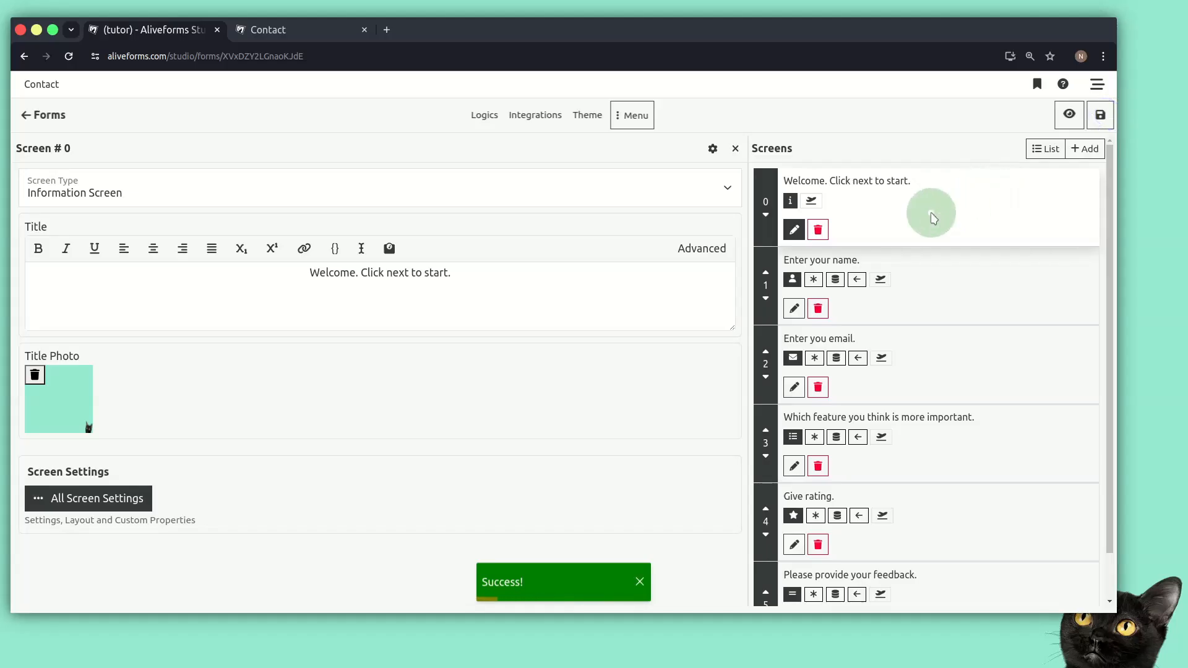
Step: Set the welcome screen's title layout to the solid-square option, placing the text over the image, and save the form
{"action": "left_click", "coordinate": [88, 499]}
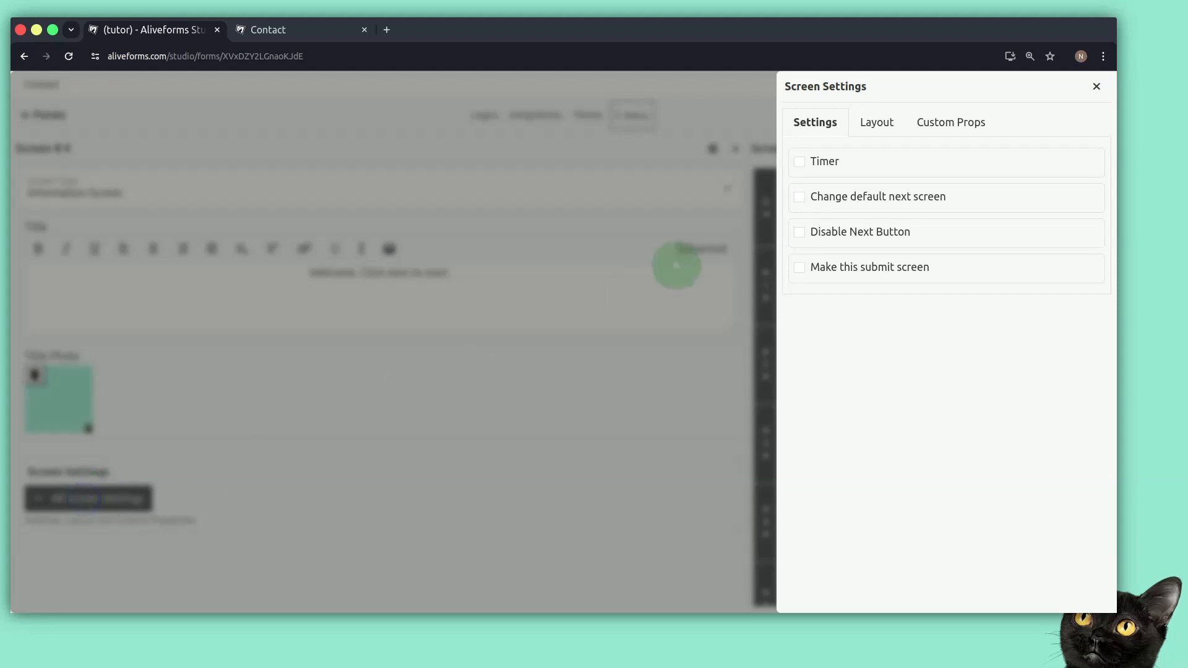
{"action": "left_click", "coordinate": [865, 126]}
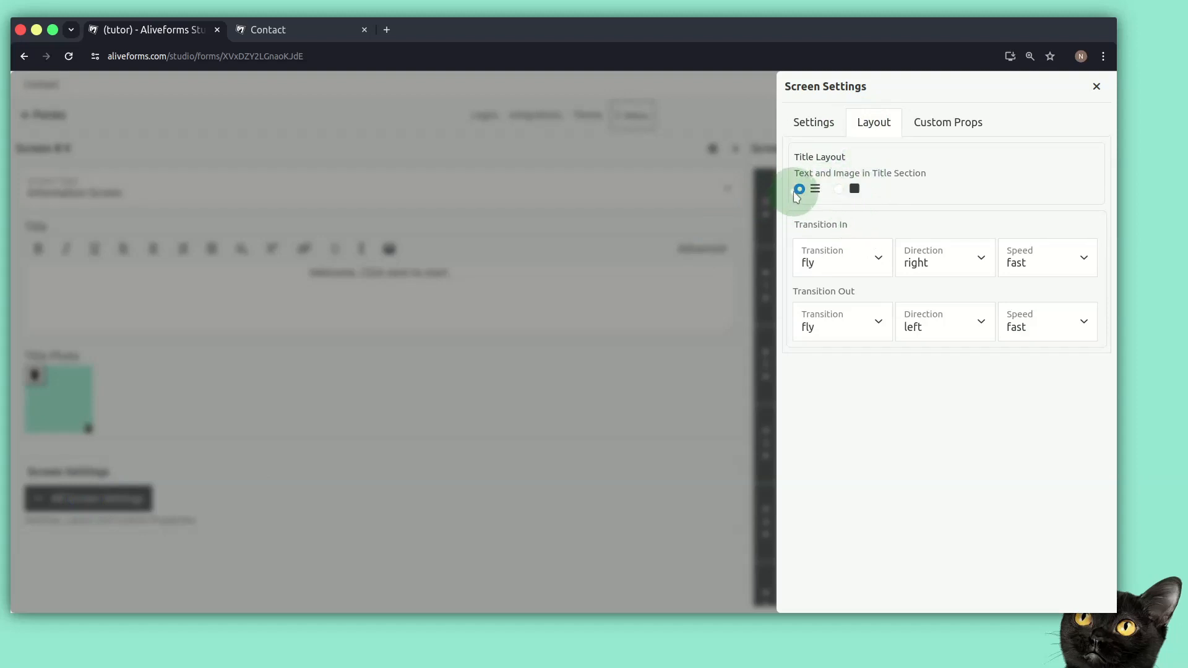
{"action": "left_click", "coordinate": [842, 191]}
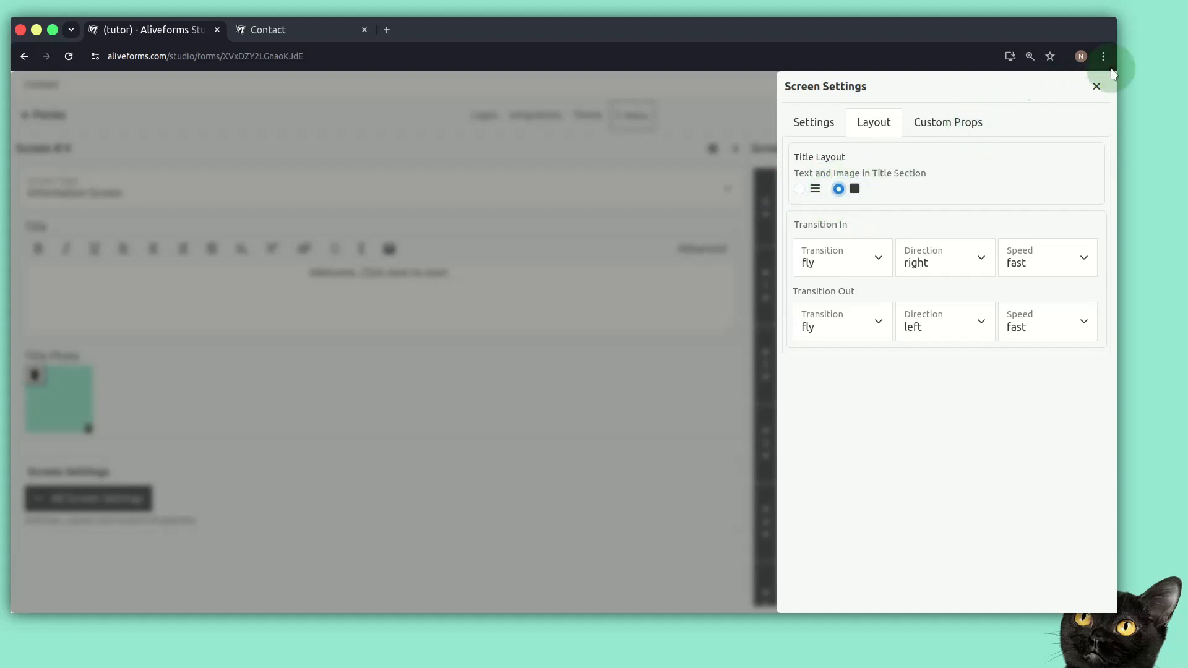
{"action": "left_click", "coordinate": [1096, 86]}
{"action": "left_click", "coordinate": [1101, 113]}
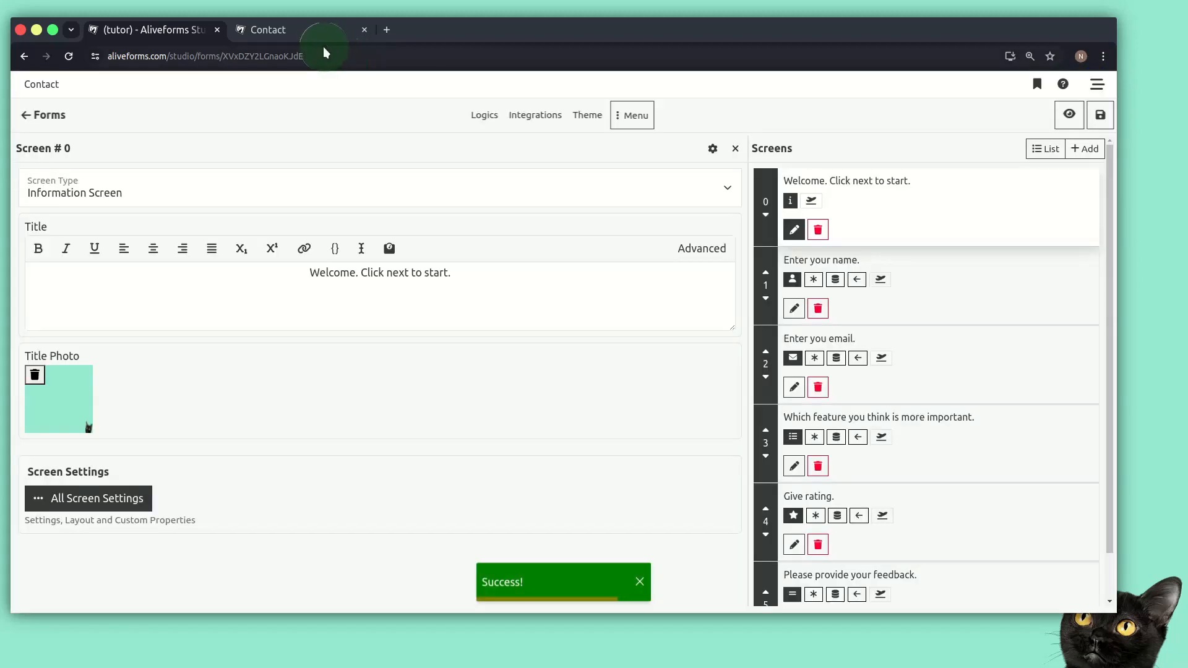
Step: Reload the form preview to check the welcome screen's new title layout and return to the form editor
{"action": "left_click", "coordinate": [318, 32]}
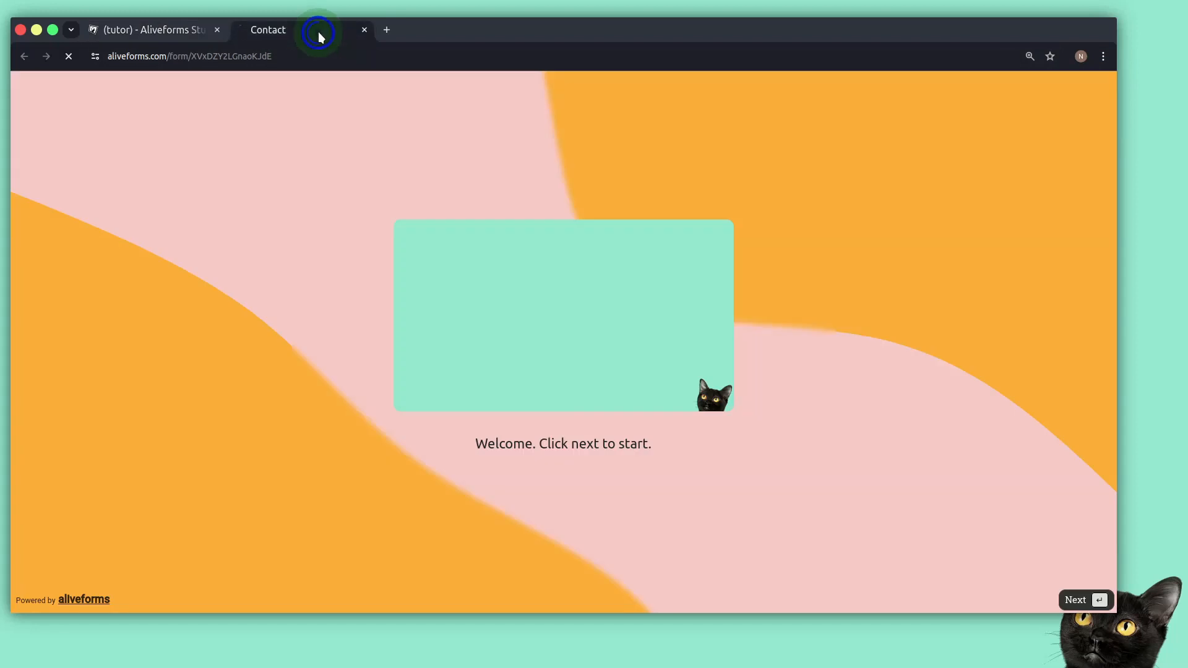
{"action": "key", "text": "ctrl+r"}
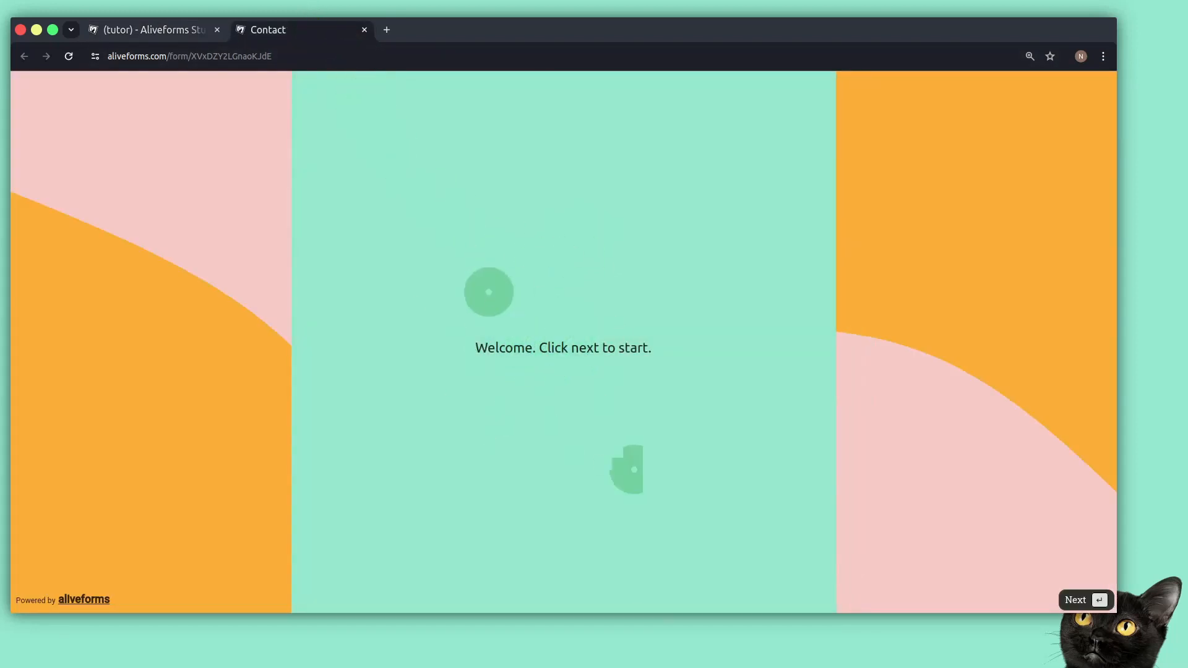
{"action": "key", "text": "ctrl+shift+Tab"}
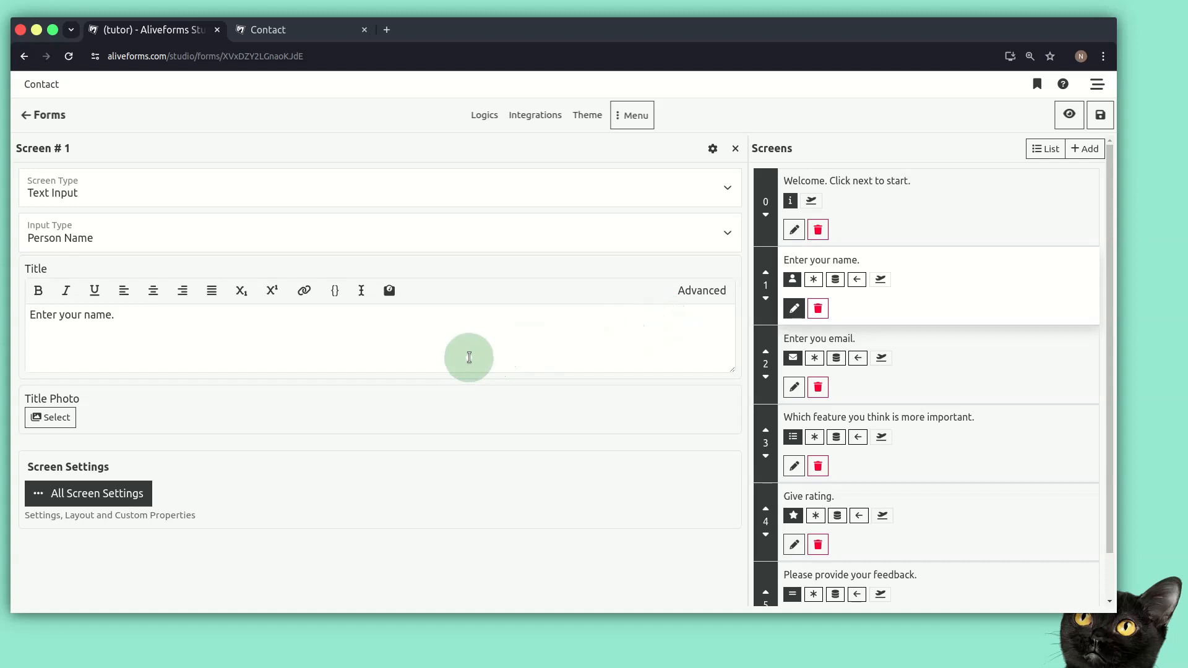
Step: Set the "Enter your name." screen's title photo to the gallery picture of a lamp over a wooden desk and preview the form
{"action": "left_click", "coordinate": [68, 418]}
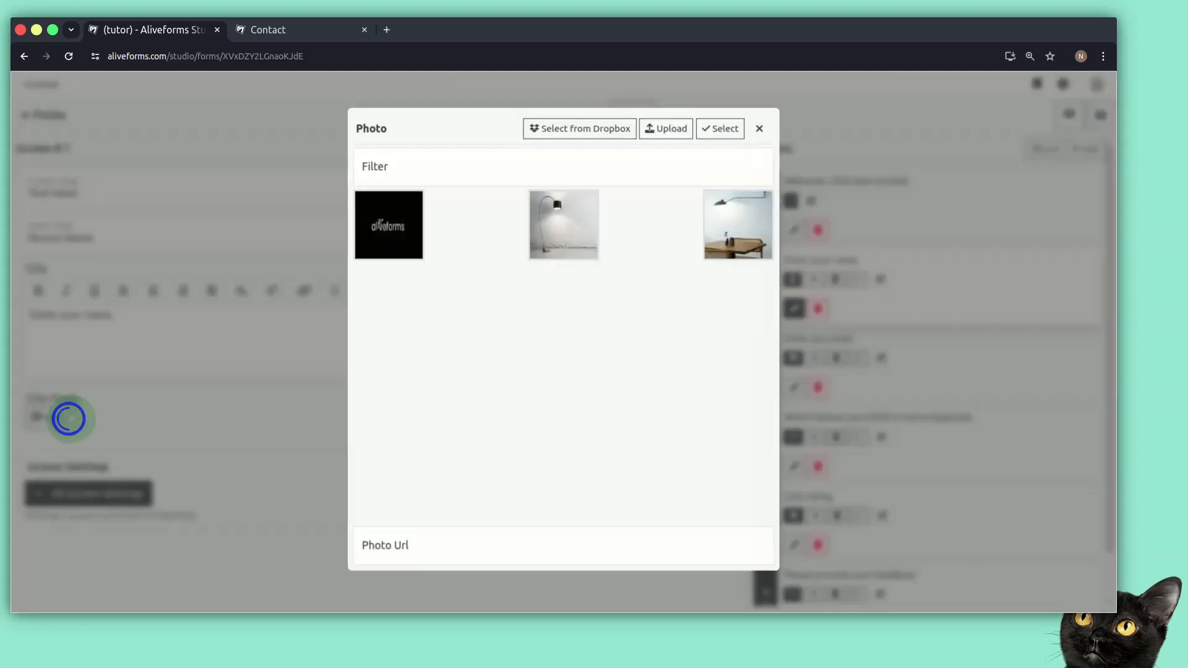
{"action": "left_click", "coordinate": [727, 226]}
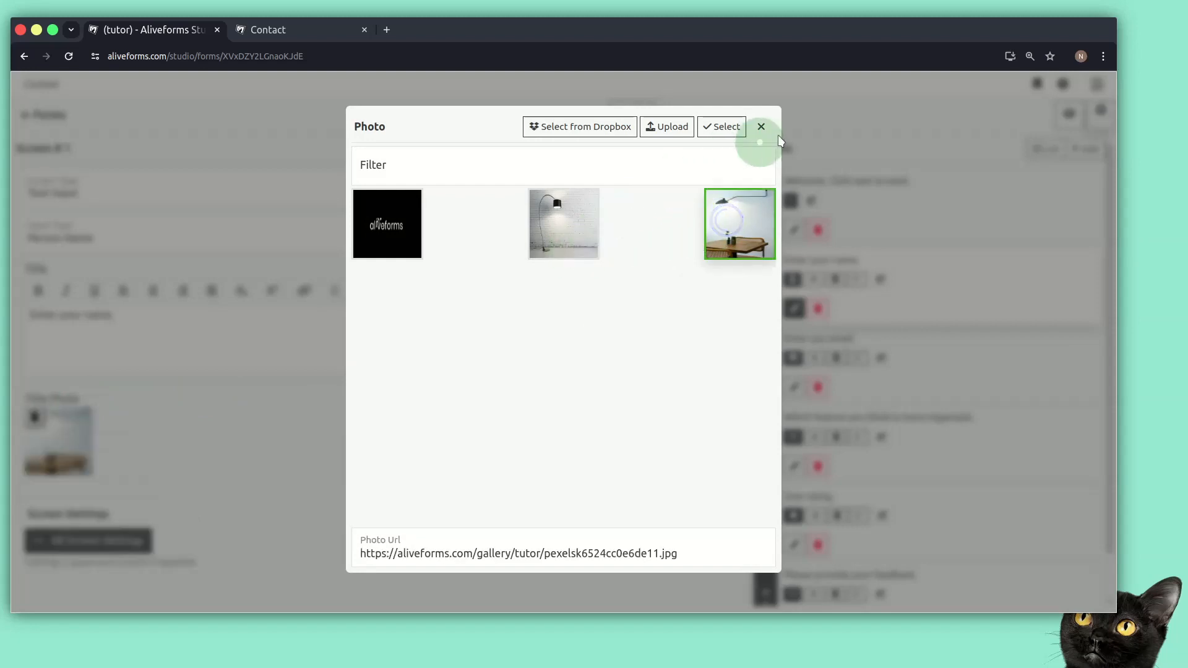
{"action": "left_click", "coordinate": [761, 127]}
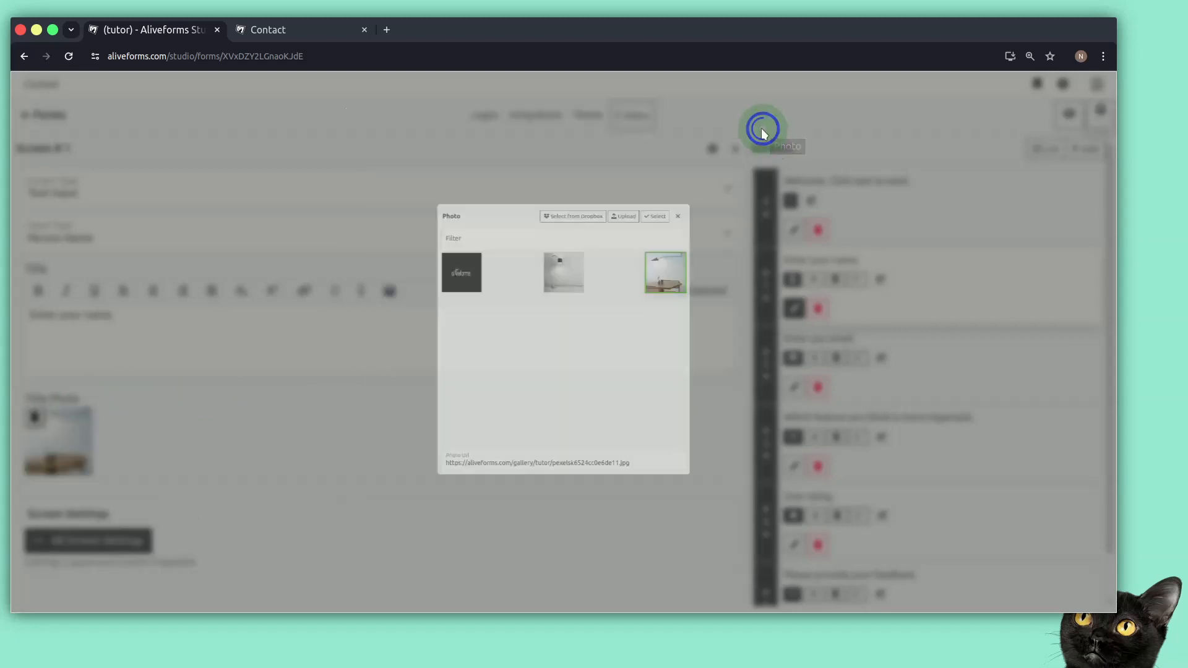
{"action": "left_click", "coordinate": [1070, 114]}
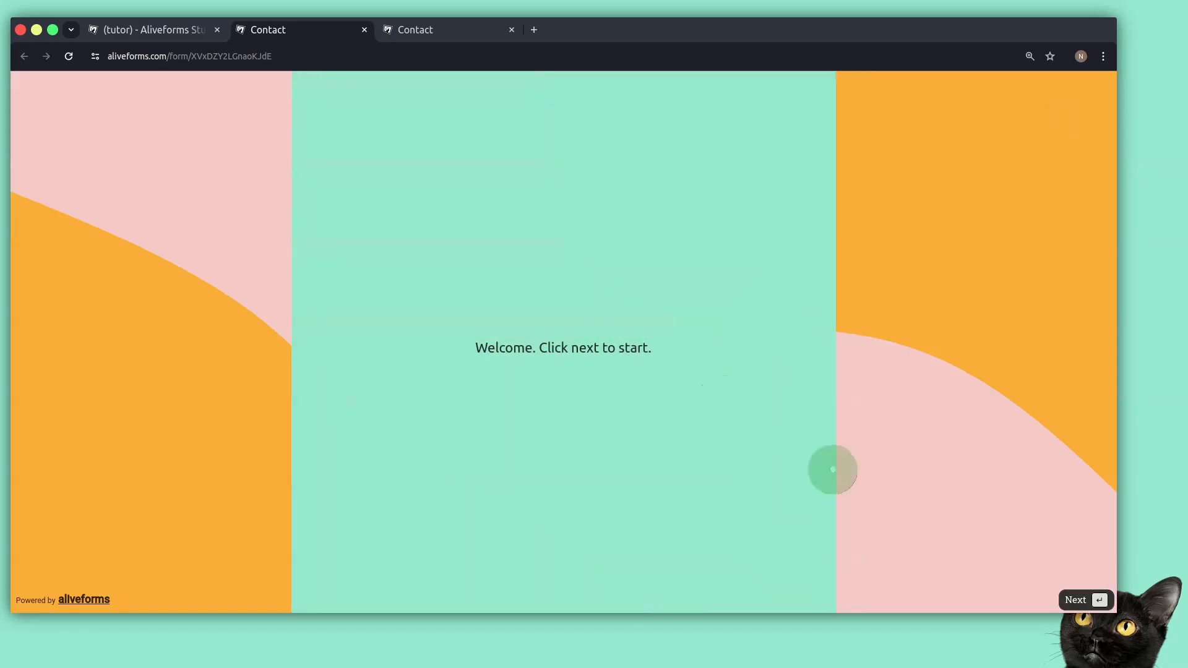
Step: Advance the form preview to the "Enter your name." screen, examine the title photo's placement and return to the form editor
{"action": "left_click", "coordinate": [1093, 600]}
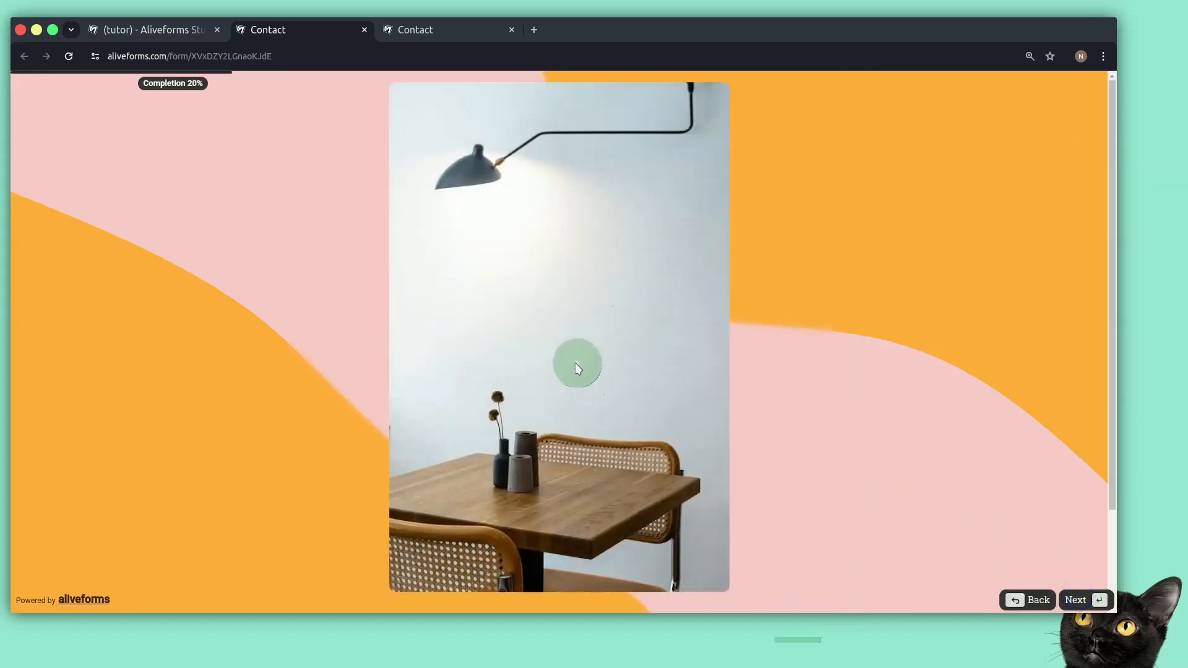
{"action": "scroll", "coordinate": [578, 369], "scroll_direction": "down", "scroll_amount": 2}
{"action": "scroll", "coordinate": [557, 396], "scroll_direction": "up", "scroll_amount": 2}
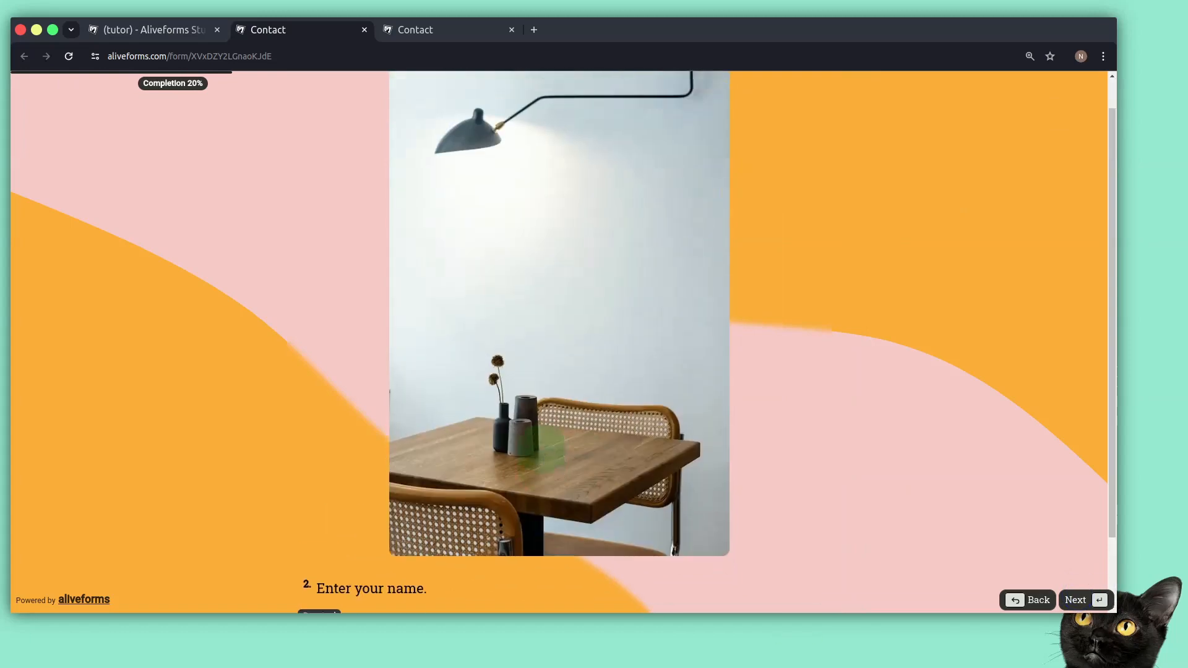
{"action": "scroll", "coordinate": [433, 433], "scroll_direction": "down", "scroll_amount": 2}
{"action": "left_click", "coordinate": [146, 24]}
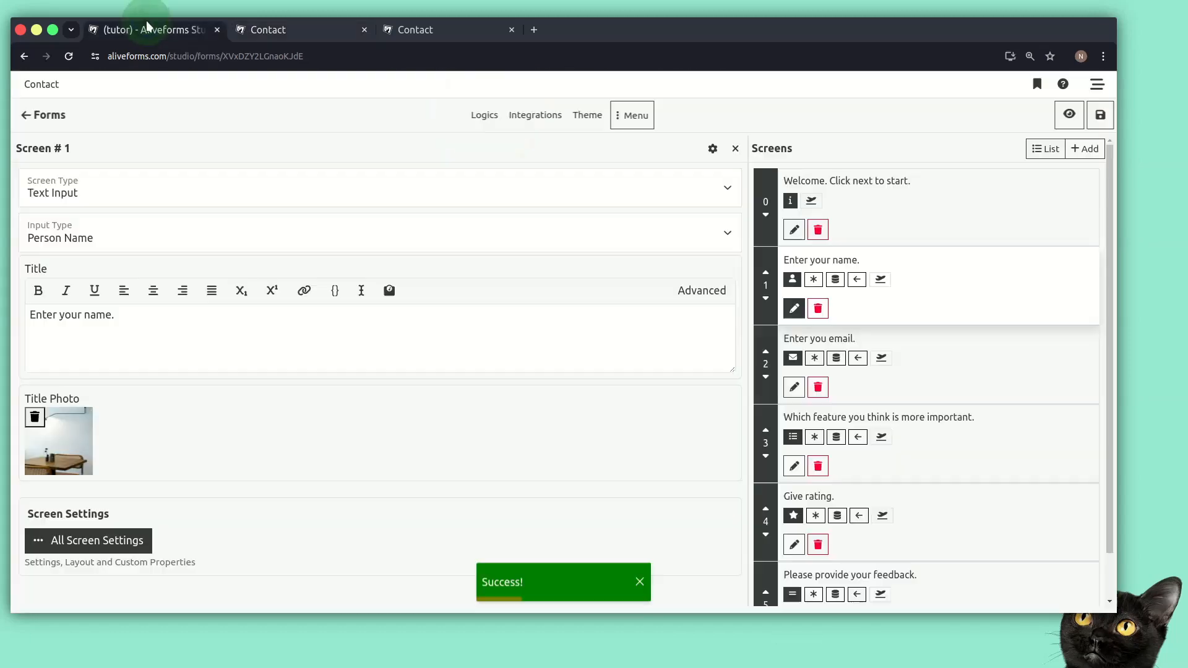
Step: Set the "Enter your name." screen's screen layout to the two-column option for title and input, and save the form
{"action": "left_click", "coordinate": [109, 536]}
{"action": "left_click", "coordinate": [877, 122]}
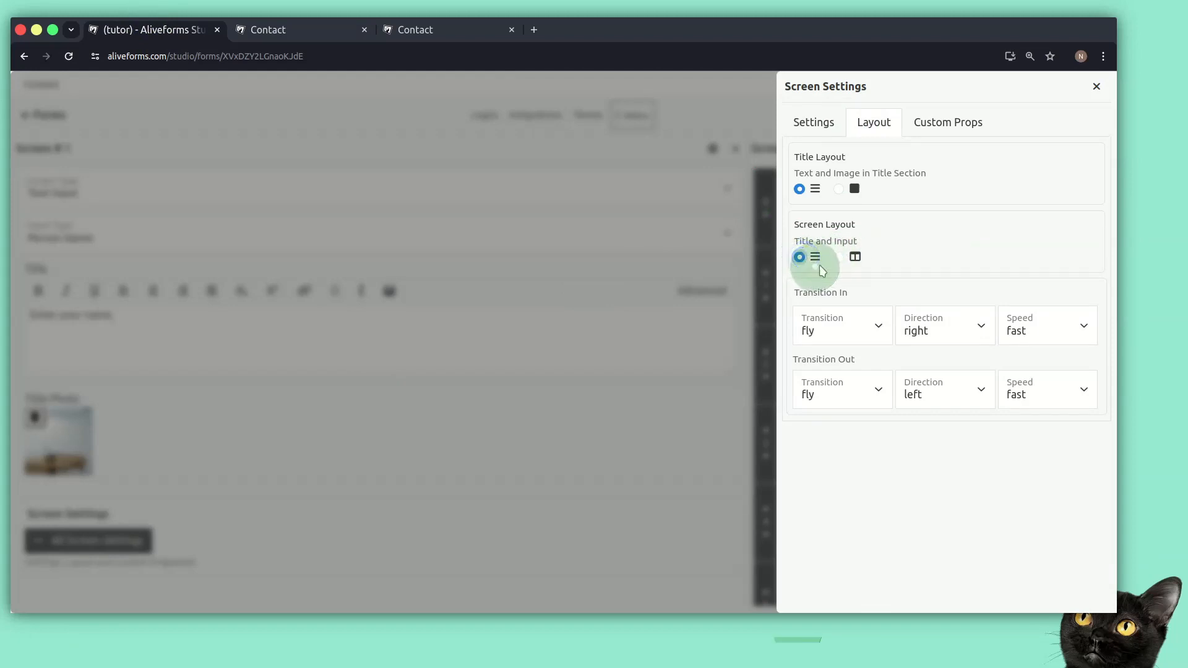
{"action": "left_click", "coordinate": [288, 30]}
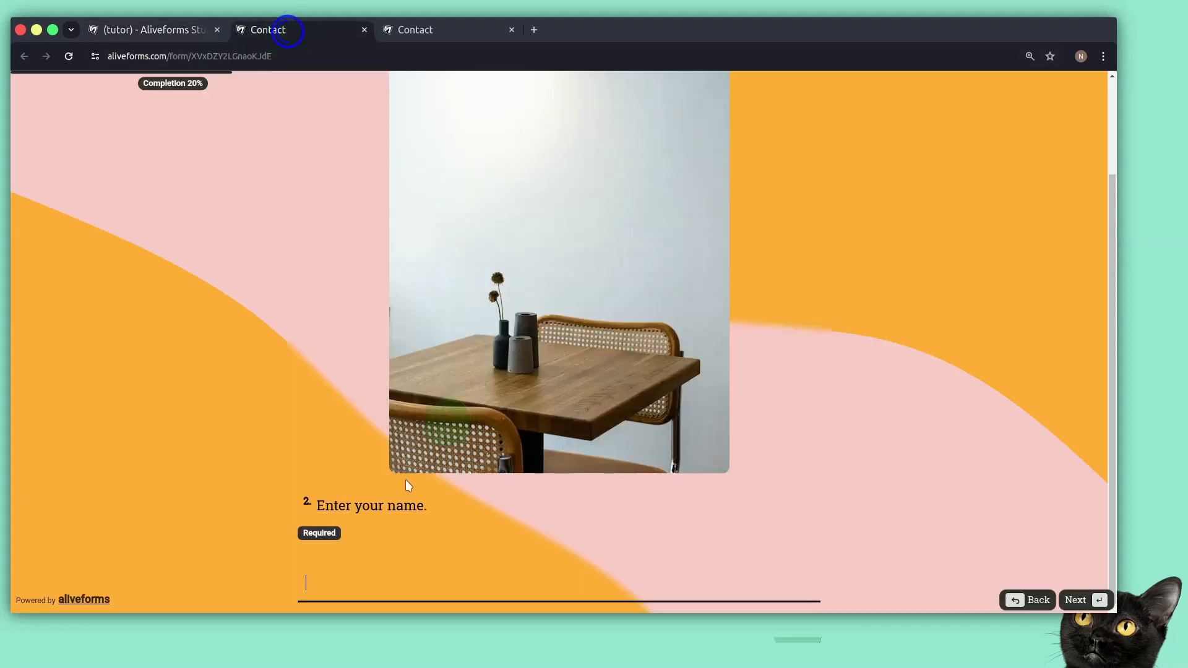
{"action": "left_click", "coordinate": [353, 585]}
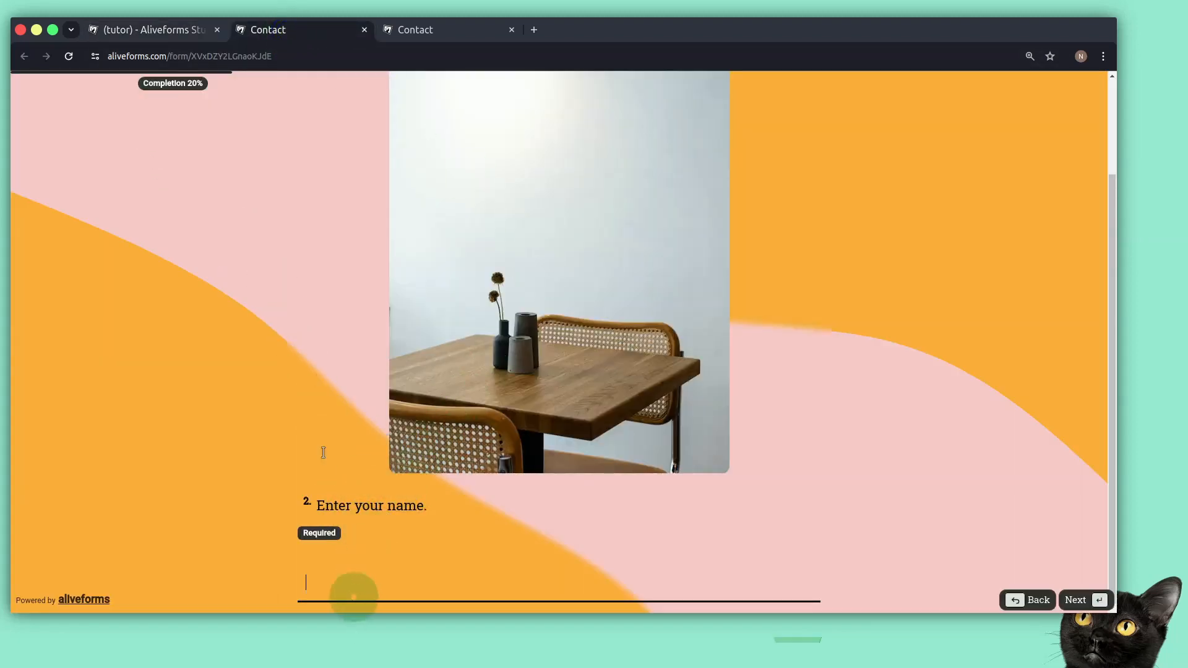
{"action": "left_click", "coordinate": [131, 30]}
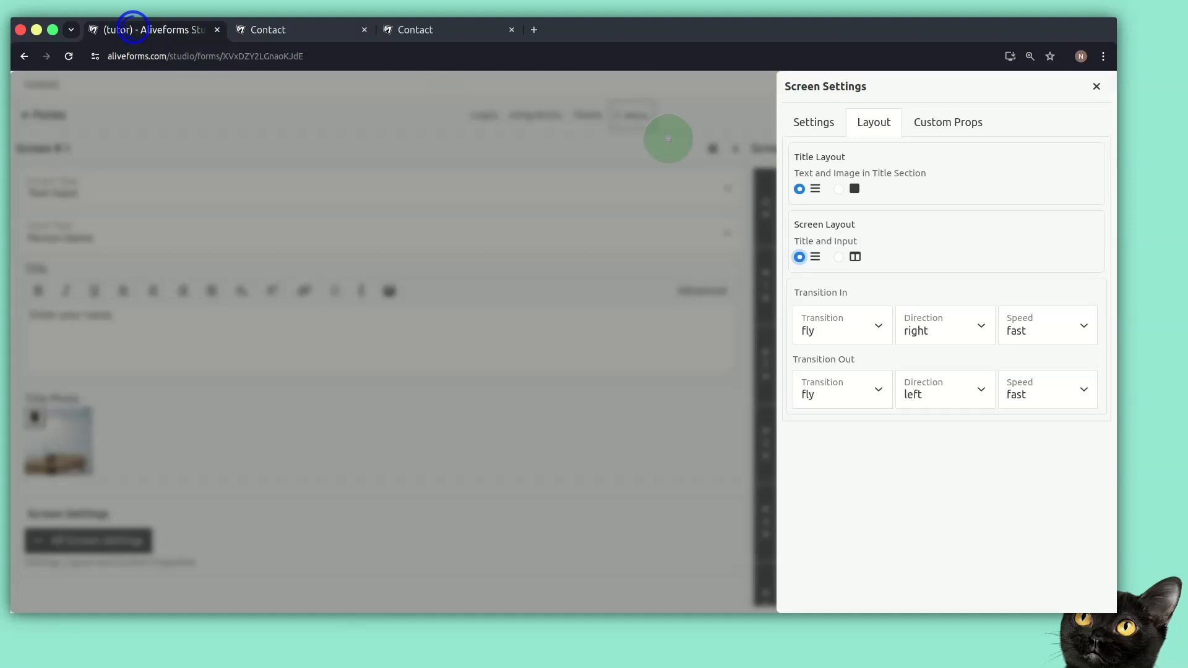
{"action": "left_click", "coordinate": [839, 257]}
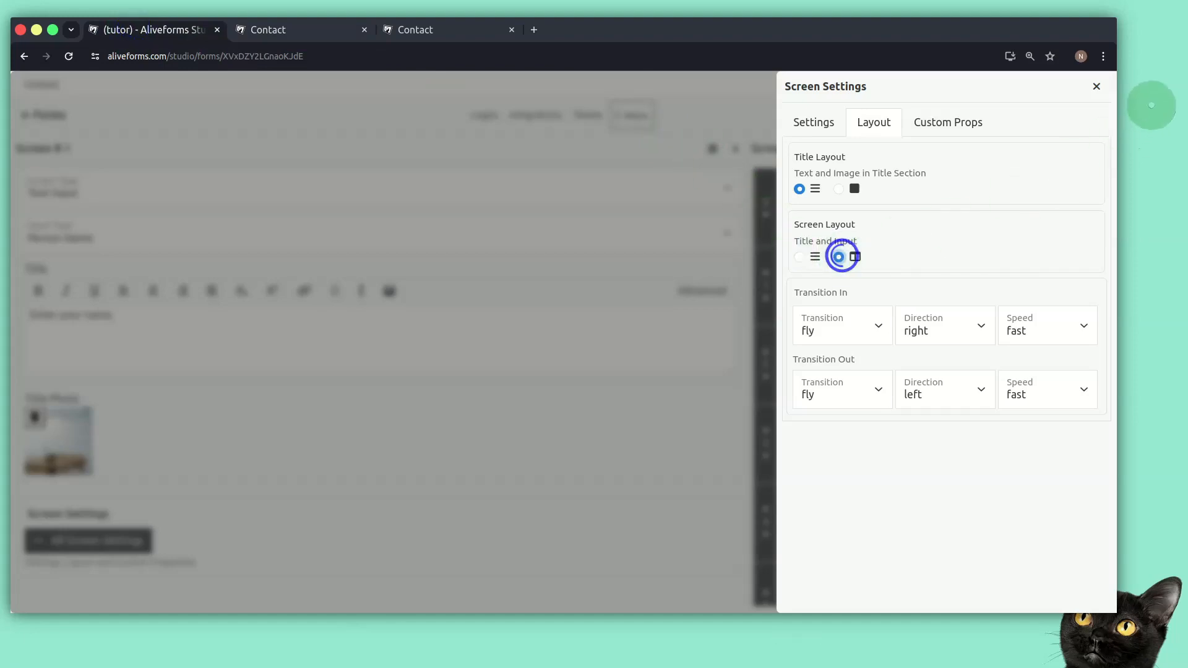
{"action": "left_click", "coordinate": [1096, 86]}
{"action": "left_click", "coordinate": [1101, 116]}
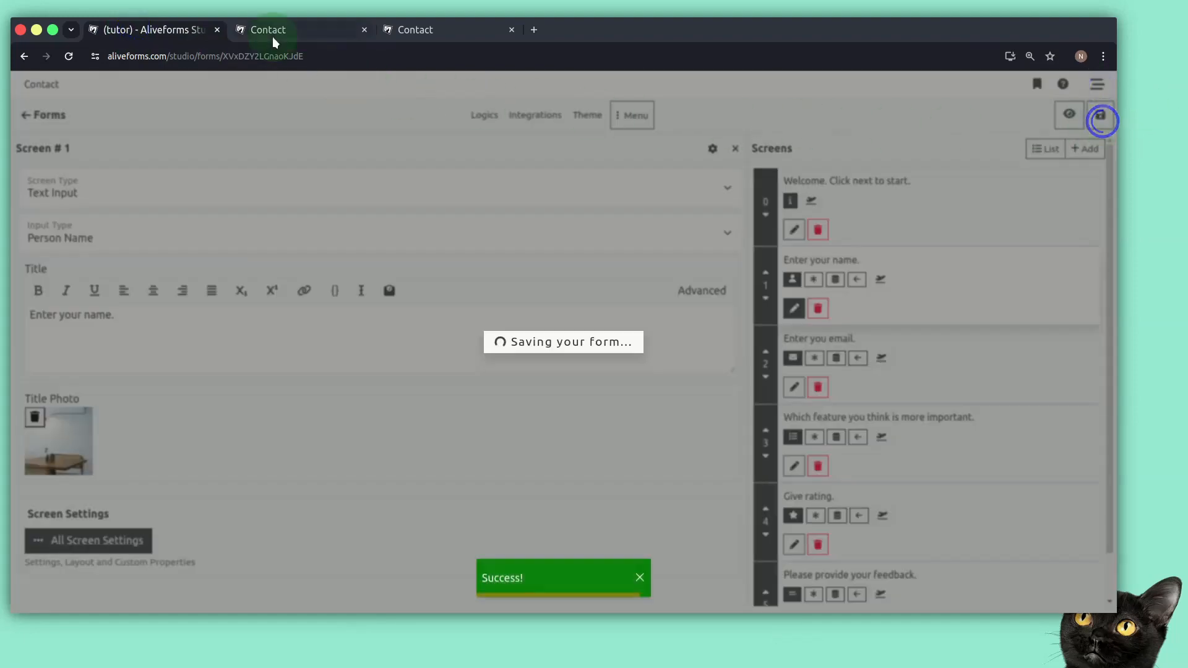
Step: Reload the form preview, check the two-column layout on the "Enter your name." screen and return to the form editor
{"action": "left_click", "coordinate": [272, 31]}
{"action": "key", "text": "ctrl+r"}
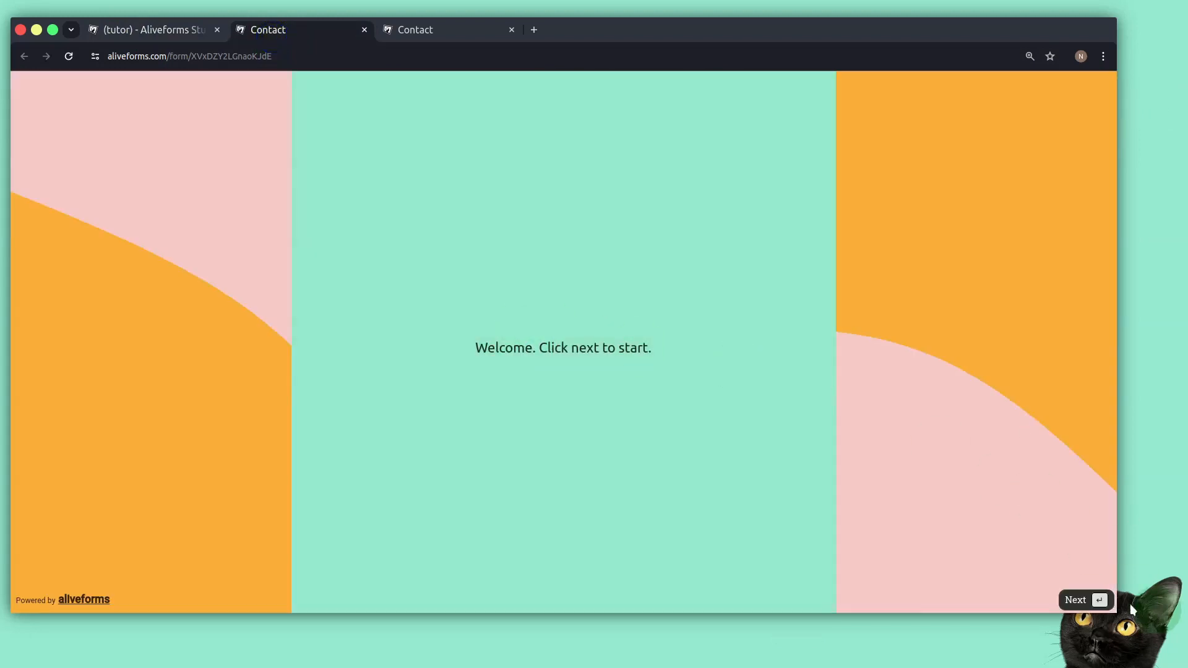
{"action": "left_click", "coordinate": [1098, 604]}
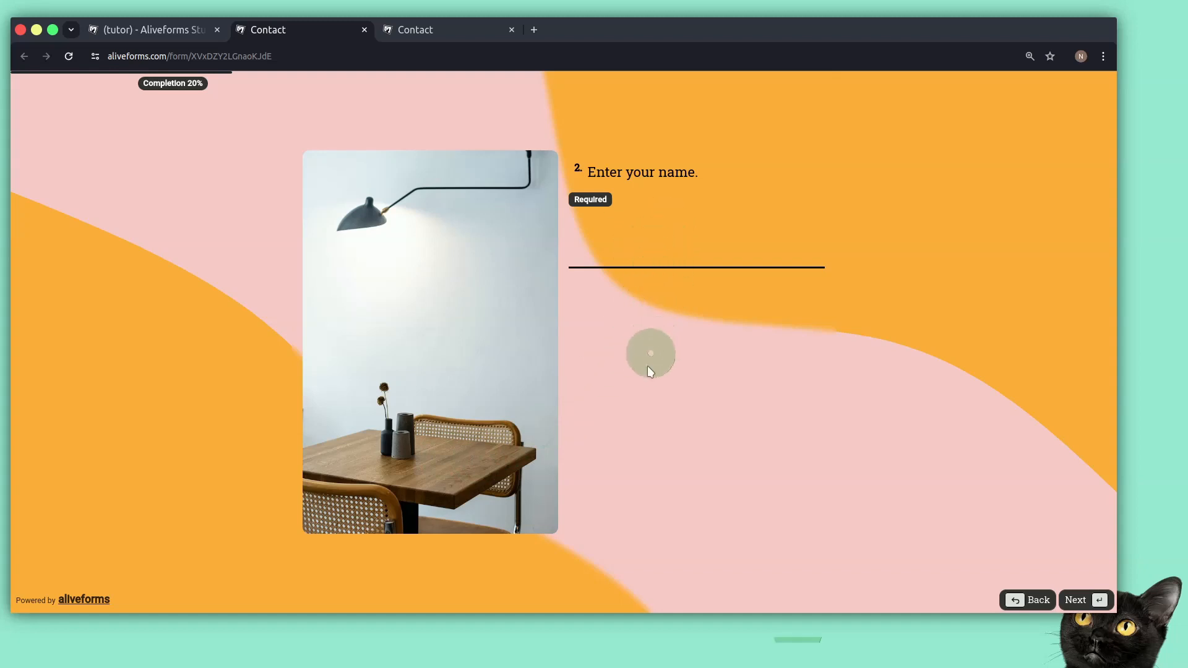
{"action": "left_click", "coordinate": [614, 312]}
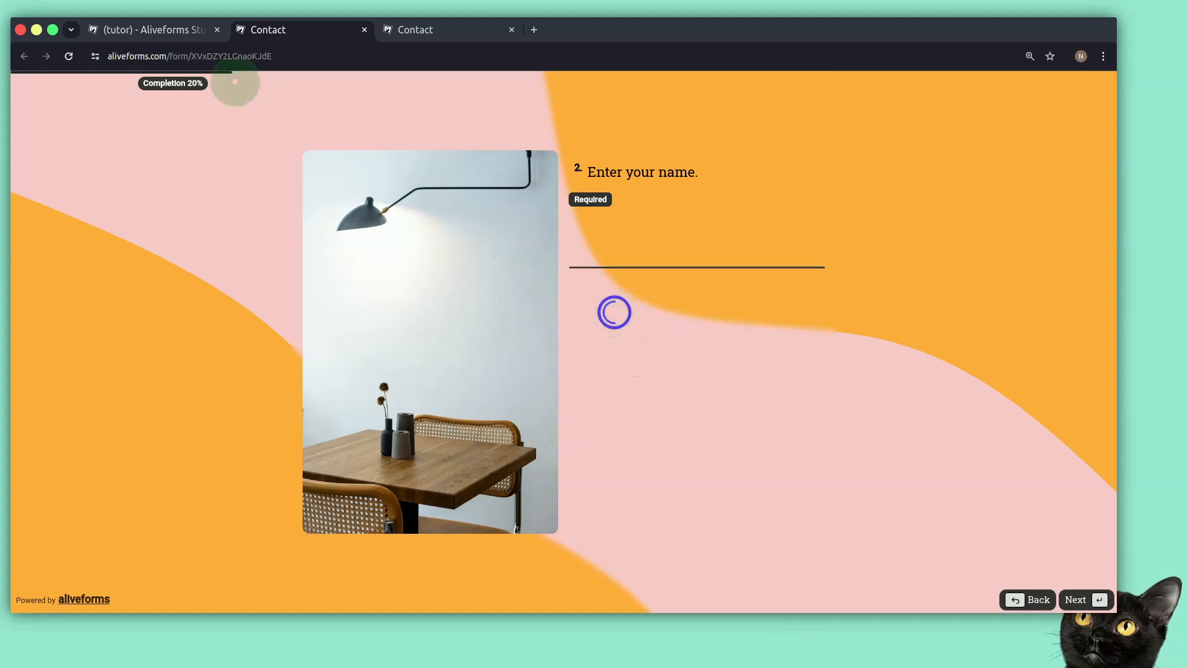
{"action": "left_click", "coordinate": [150, 28]}
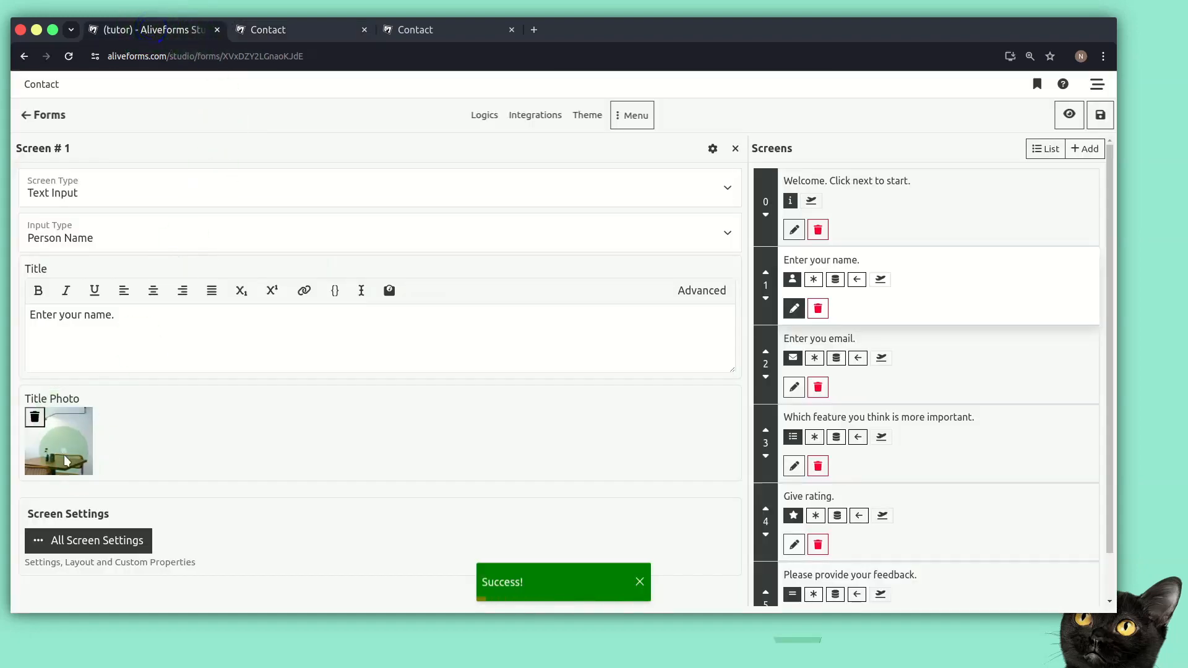
Step: Set the "Enter your name." screen's title layout to the solid-square option and save the form
{"action": "left_click", "coordinate": [100, 539]}
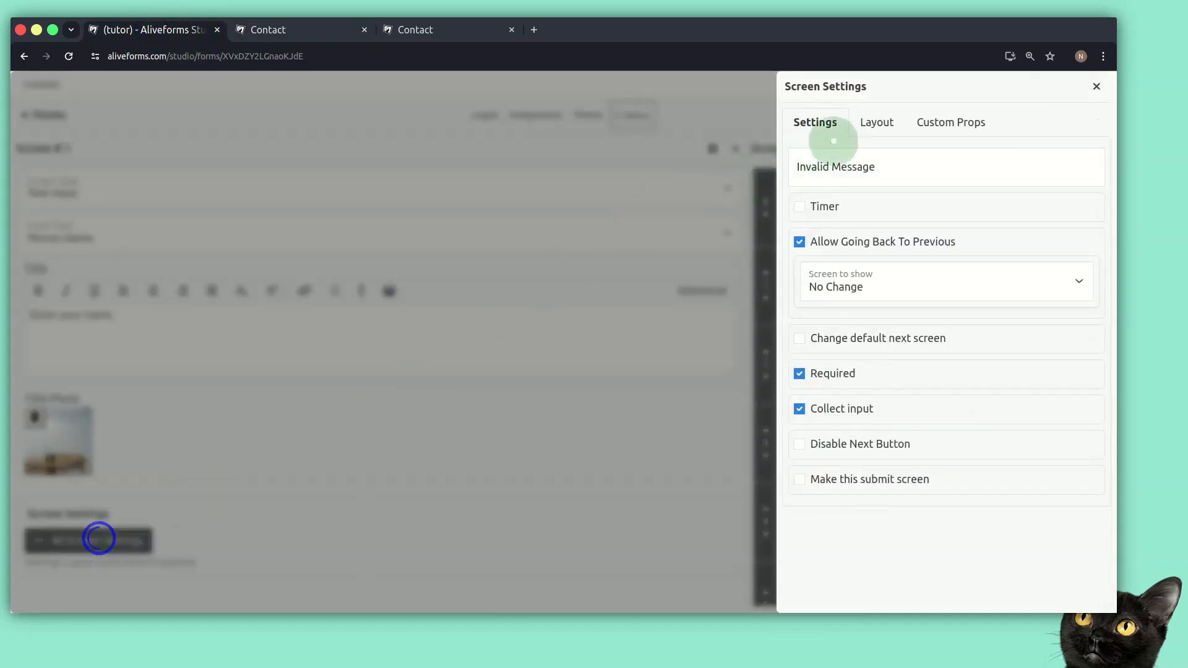
{"action": "left_click", "coordinate": [874, 122]}
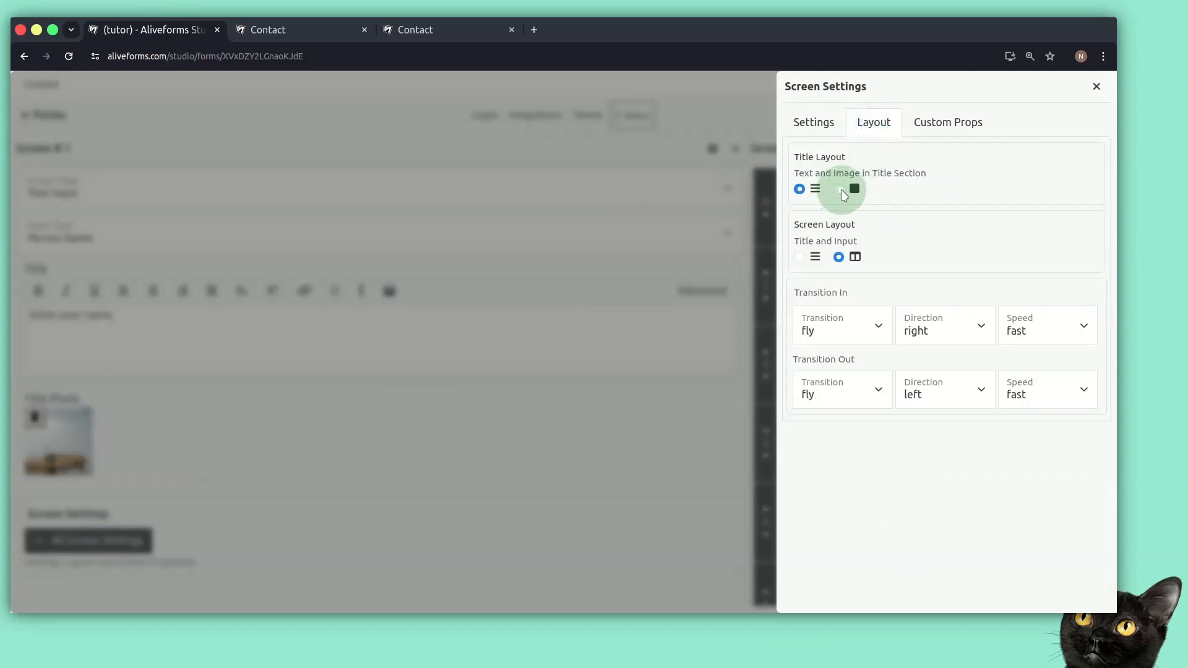
{"action": "left_click", "coordinate": [1097, 86]}
{"action": "left_click", "coordinate": [1100, 115]}
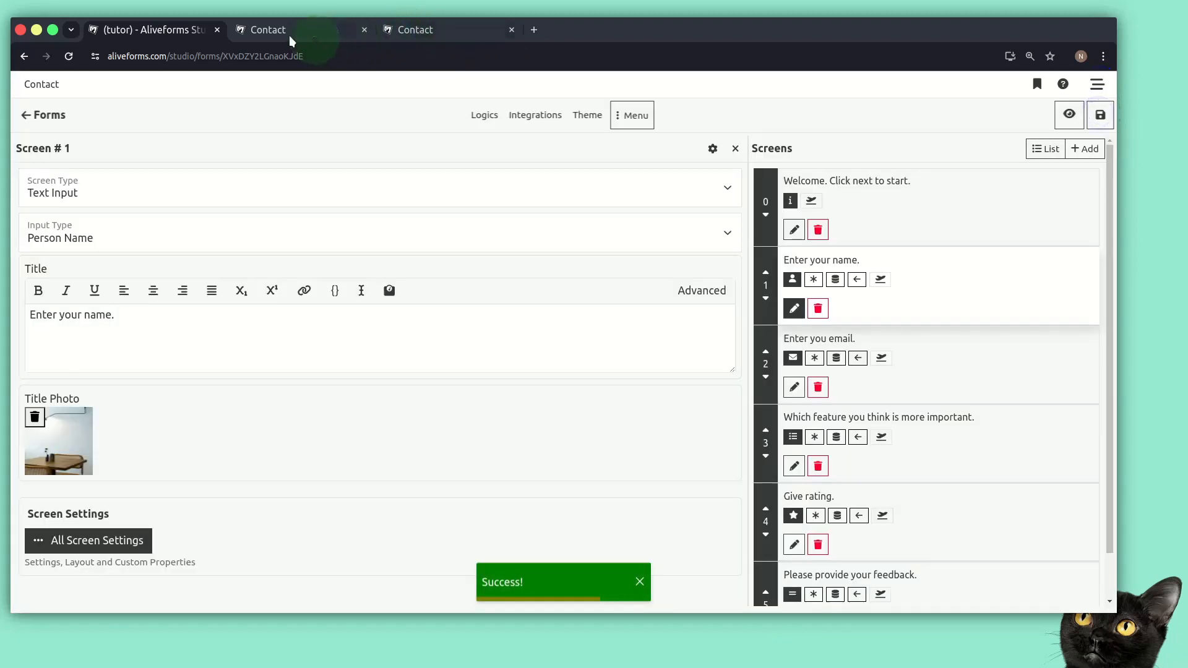
Step: Reload the form preview, check the "Enter your name." screen's new title layout and return to the form editor
{"action": "left_click", "coordinate": [290, 32]}
{"action": "key", "text": "F5"}
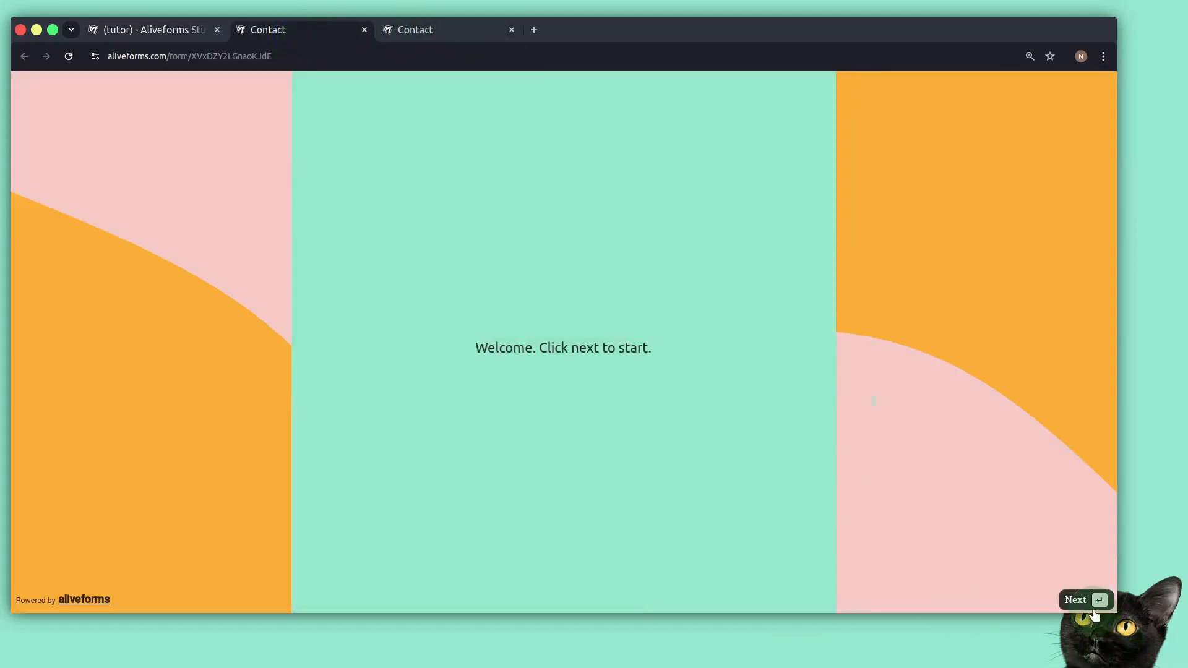
{"action": "left_click", "coordinate": [1093, 611]}
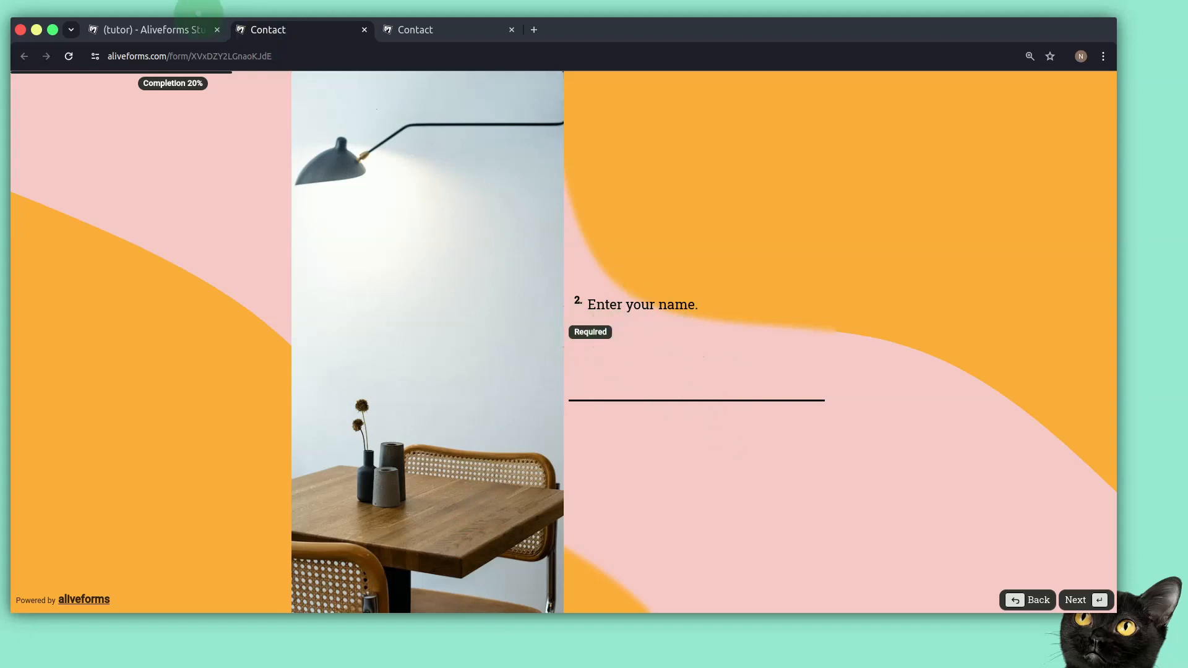
{"action": "left_click", "coordinate": [188, 29]}
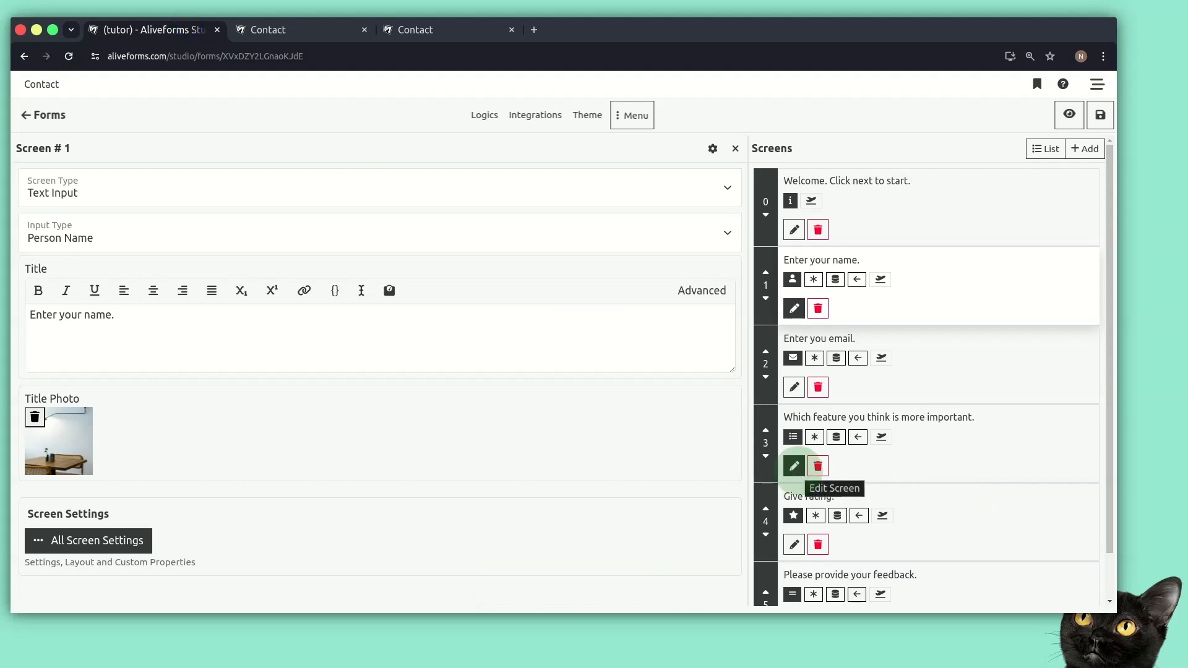
Step: Open the "Which feature you think is more important." screen and set the Logic option's photo to the black aliveforms logo
{"action": "left_click", "coordinate": [790, 472]}
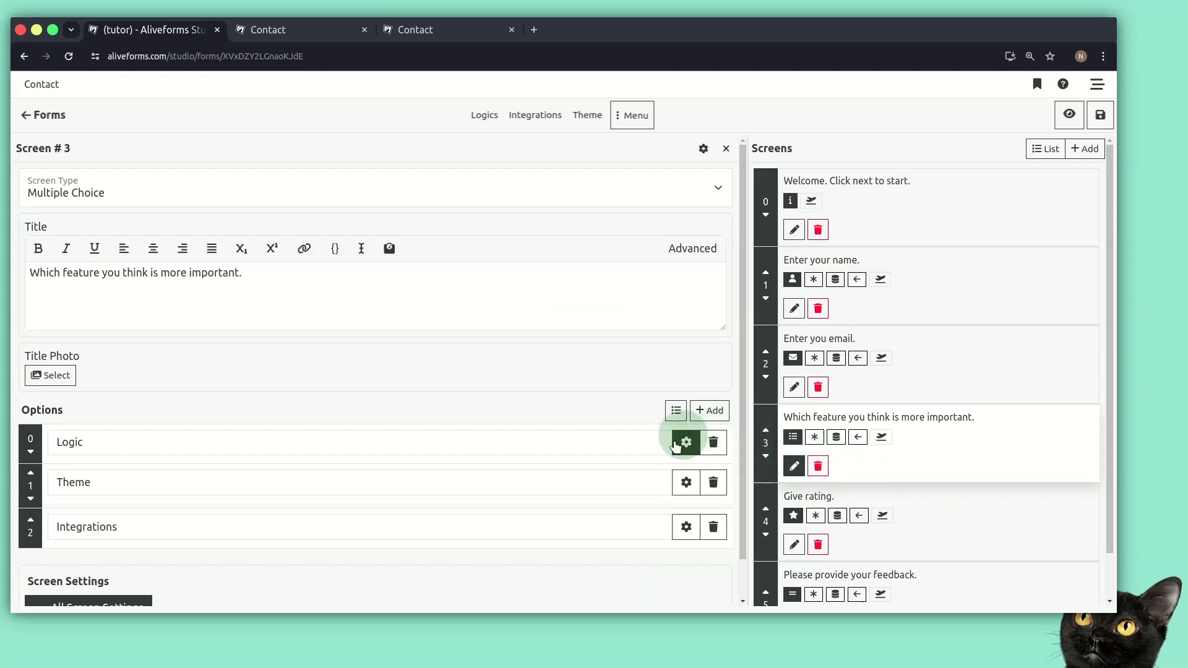
{"action": "left_click", "coordinate": [686, 441]}
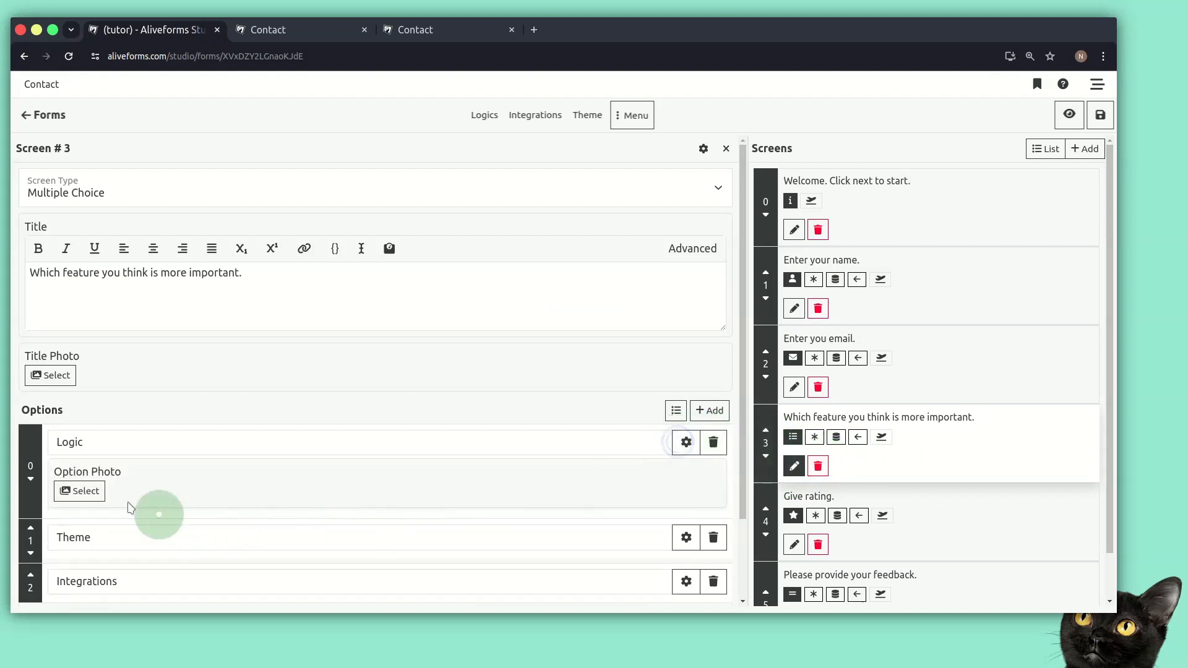
{"action": "left_click", "coordinate": [79, 491]}
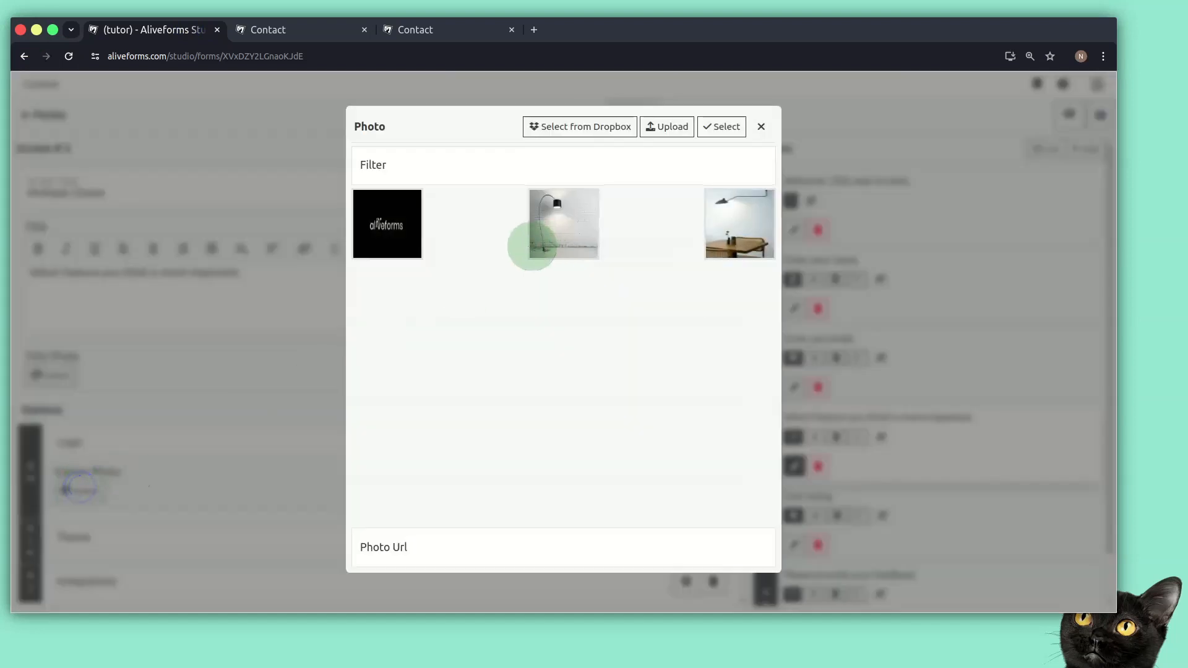
{"action": "left_click", "coordinate": [391, 225]}
{"action": "left_click", "coordinate": [733, 133]}
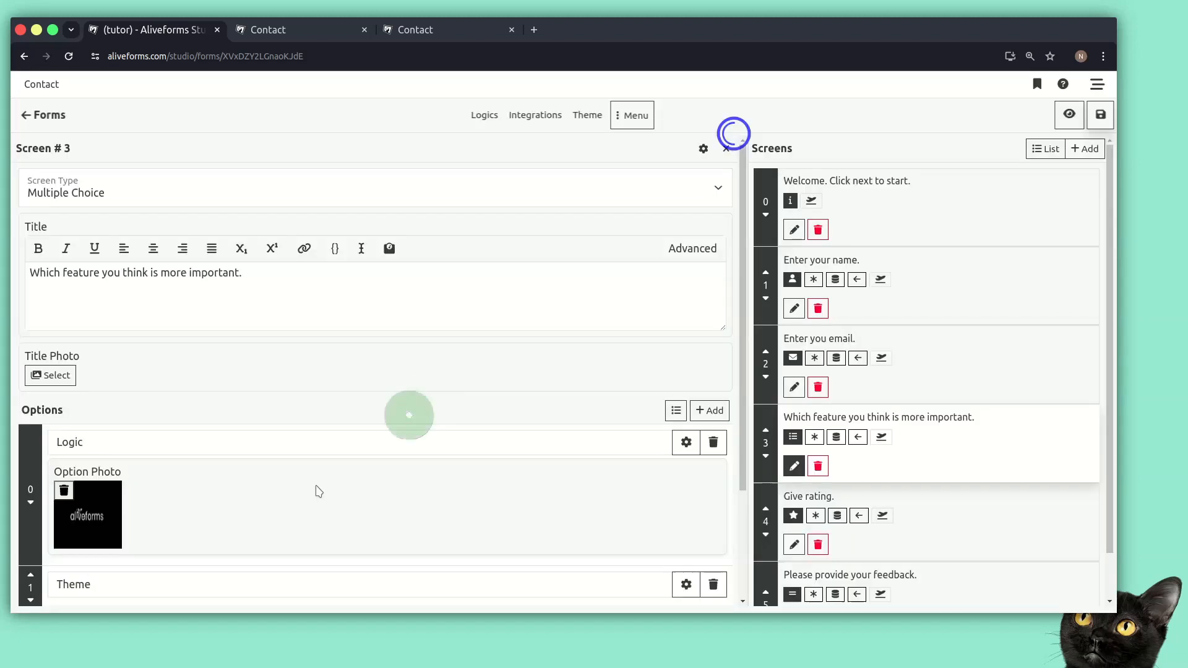
Step: Set the Theme option's photo to the gallery picture of a floor lamp against a white brick wall
{"action": "scroll", "coordinate": [376, 402], "scroll_direction": "down", "scroll_amount": 3}
{"action": "left_click", "coordinate": [686, 439]}
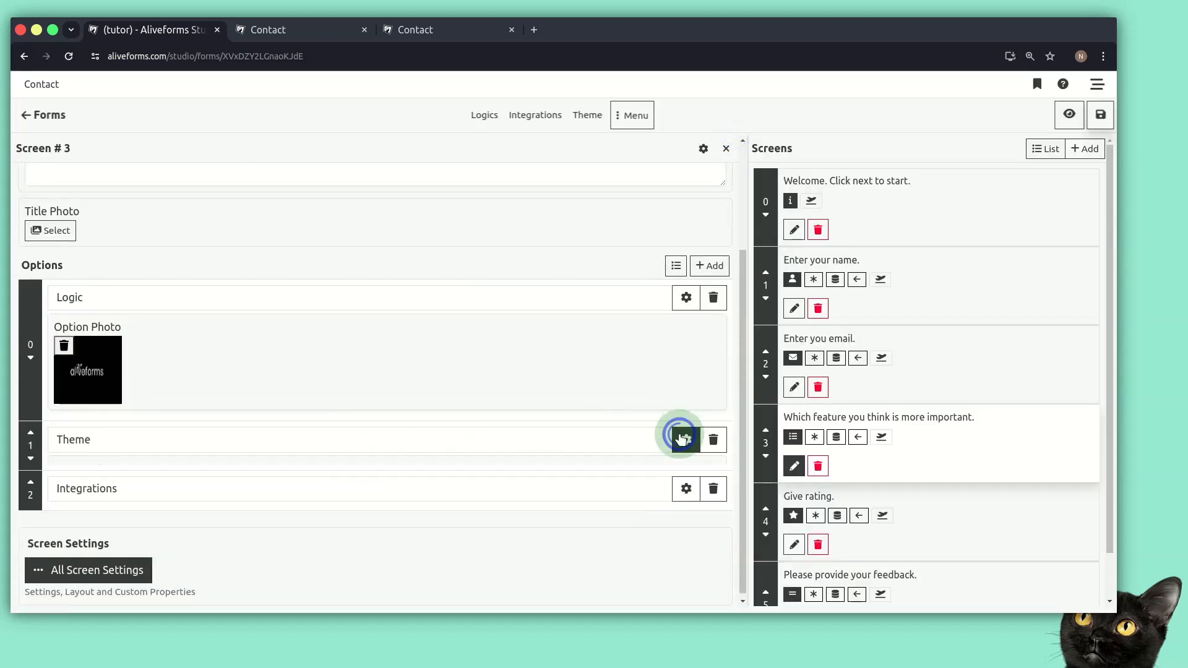
{"action": "left_click", "coordinate": [73, 491]}
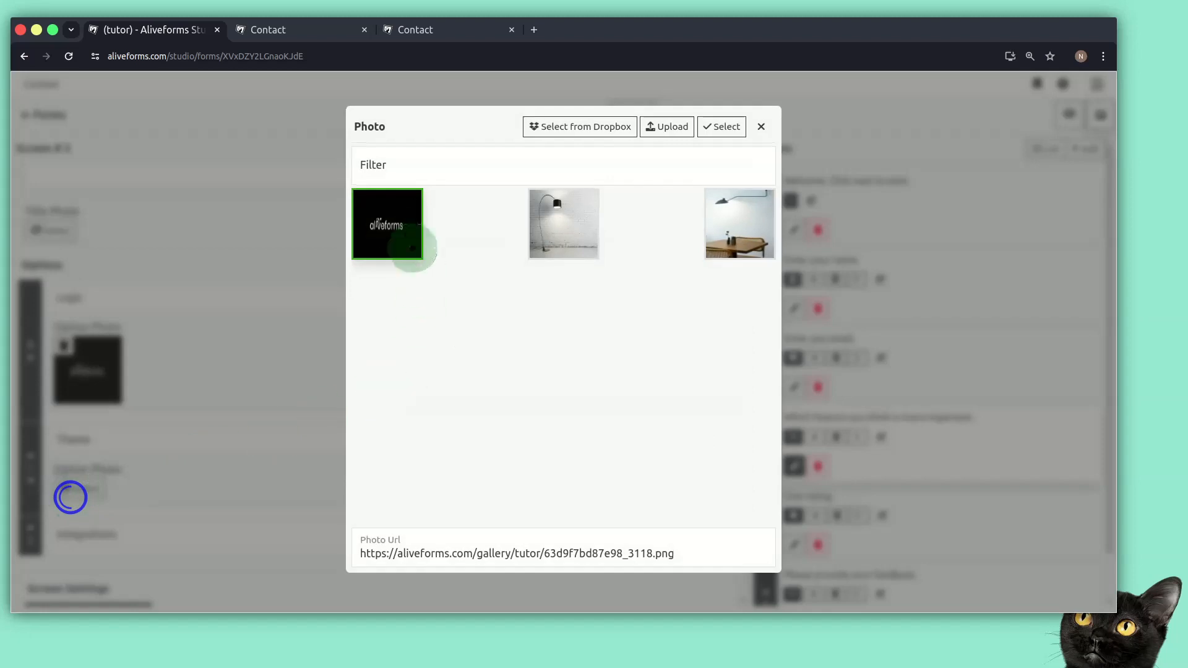
{"action": "left_click", "coordinate": [533, 221]}
{"action": "left_click", "coordinate": [732, 135]}
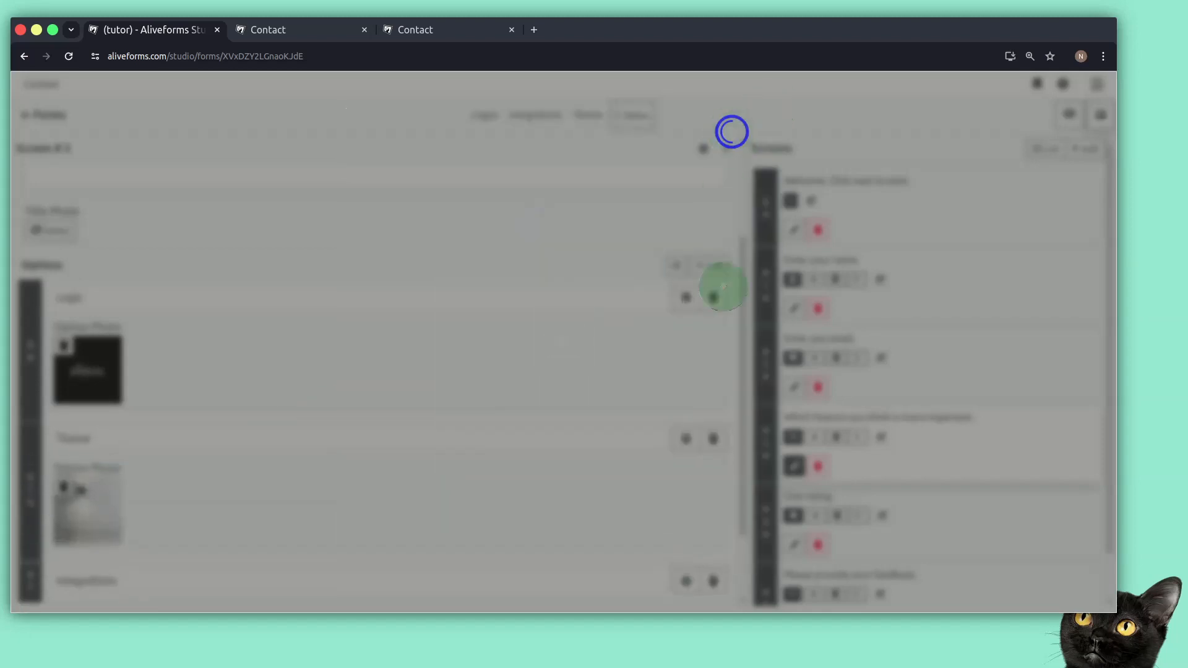
Step: Set the Integrations option's photo to the gallery picture of a lamp over a wooden table, and save the form
{"action": "left_click", "coordinate": [686, 485]}
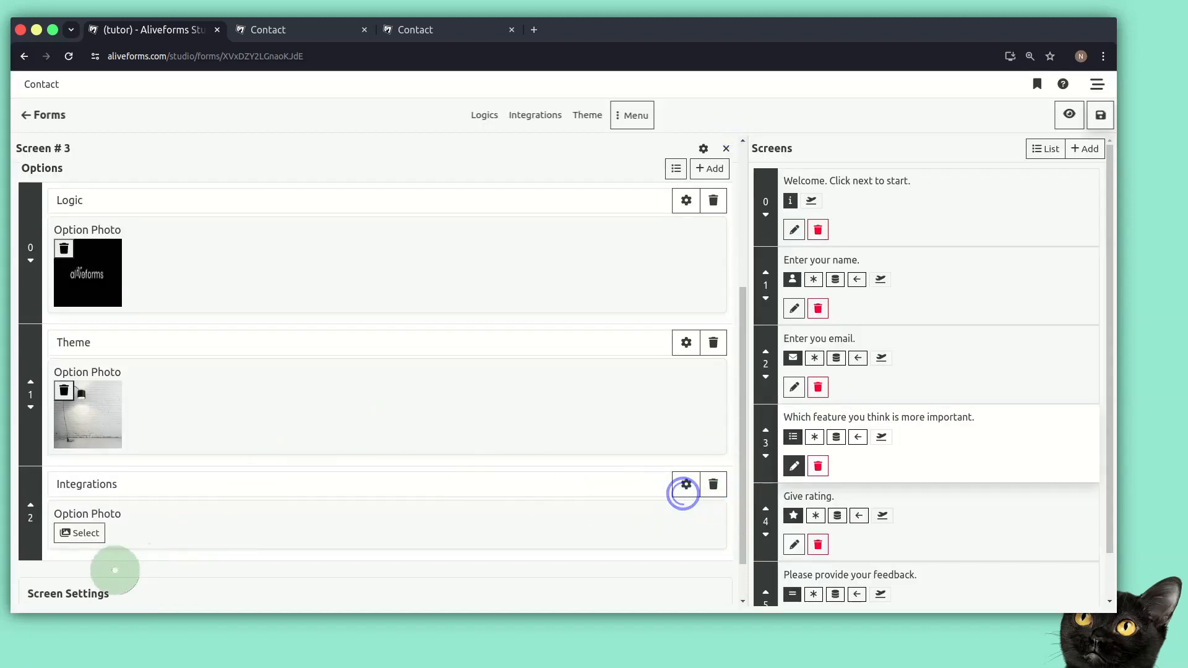
{"action": "left_click", "coordinate": [79, 533]}
{"action": "left_click", "coordinate": [765, 199]}
{"action": "left_click", "coordinate": [733, 136]}
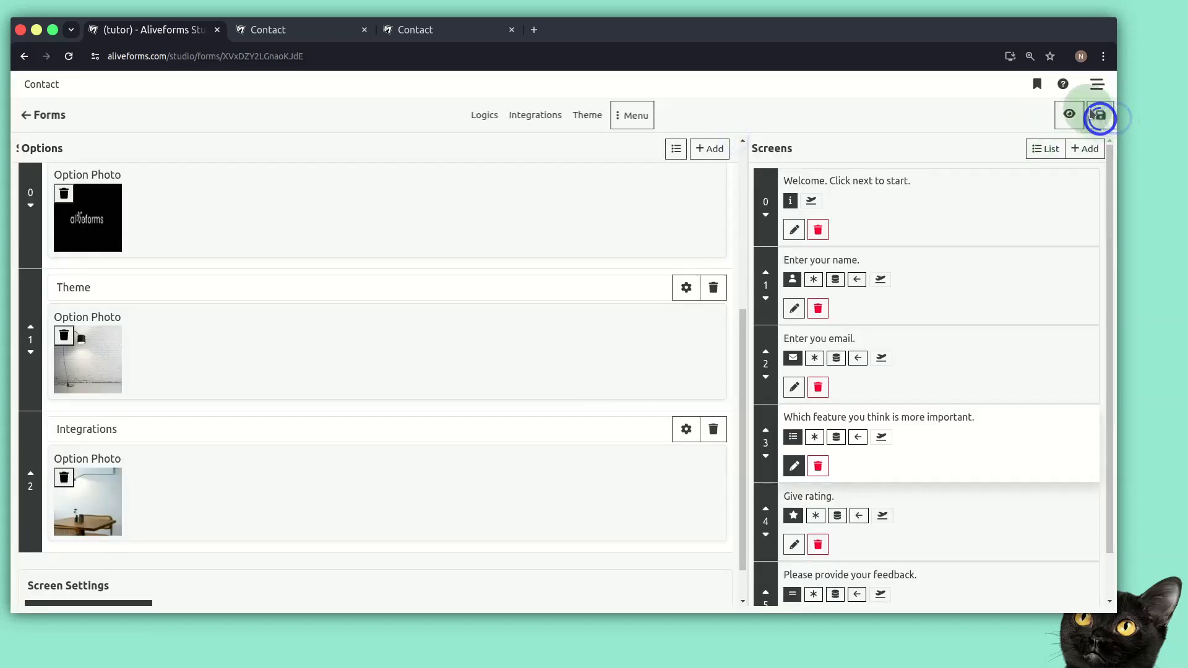
{"action": "left_click", "coordinate": [1101, 115]}
Step: Check the option photos in the form preview and set the multiple-choice screen's title photo to the floor lamp picture
{"action": "left_click", "coordinate": [268, 29]}
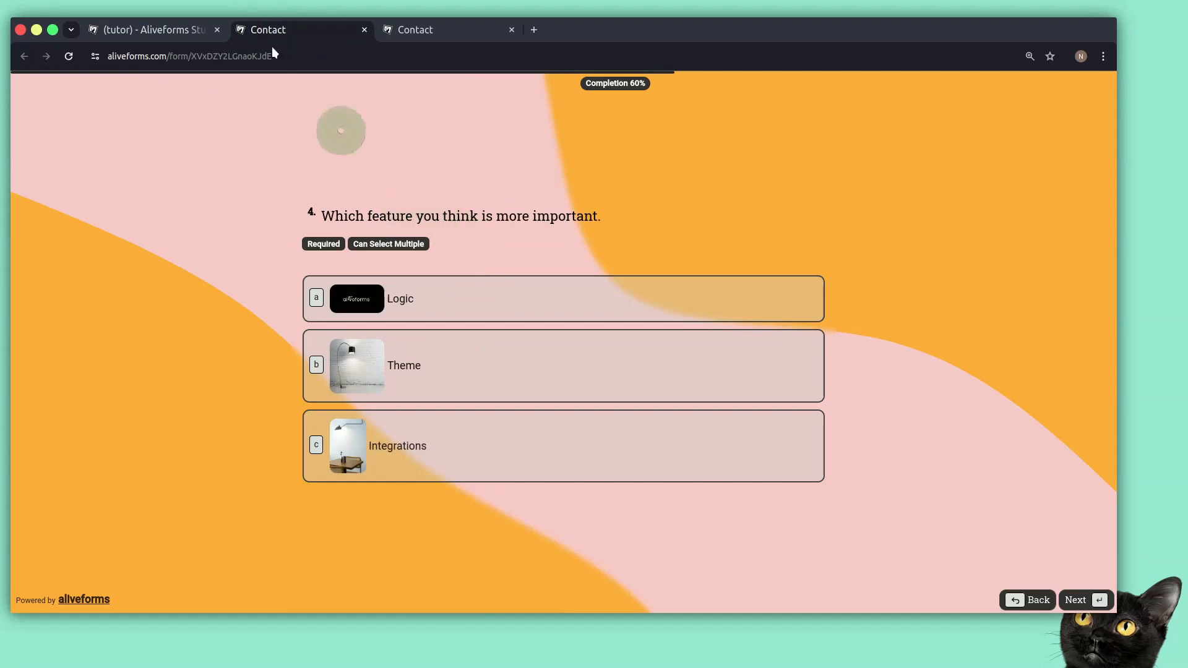
{"action": "left_click", "coordinate": [179, 28]}
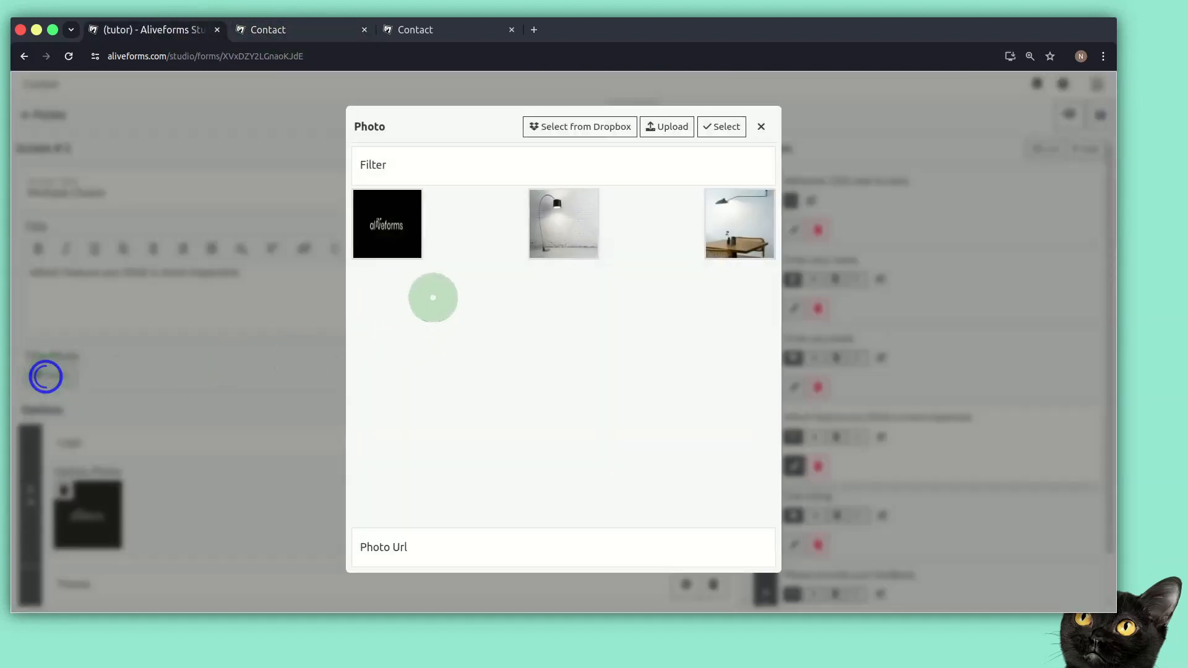
{"action": "left_click", "coordinate": [573, 244]}
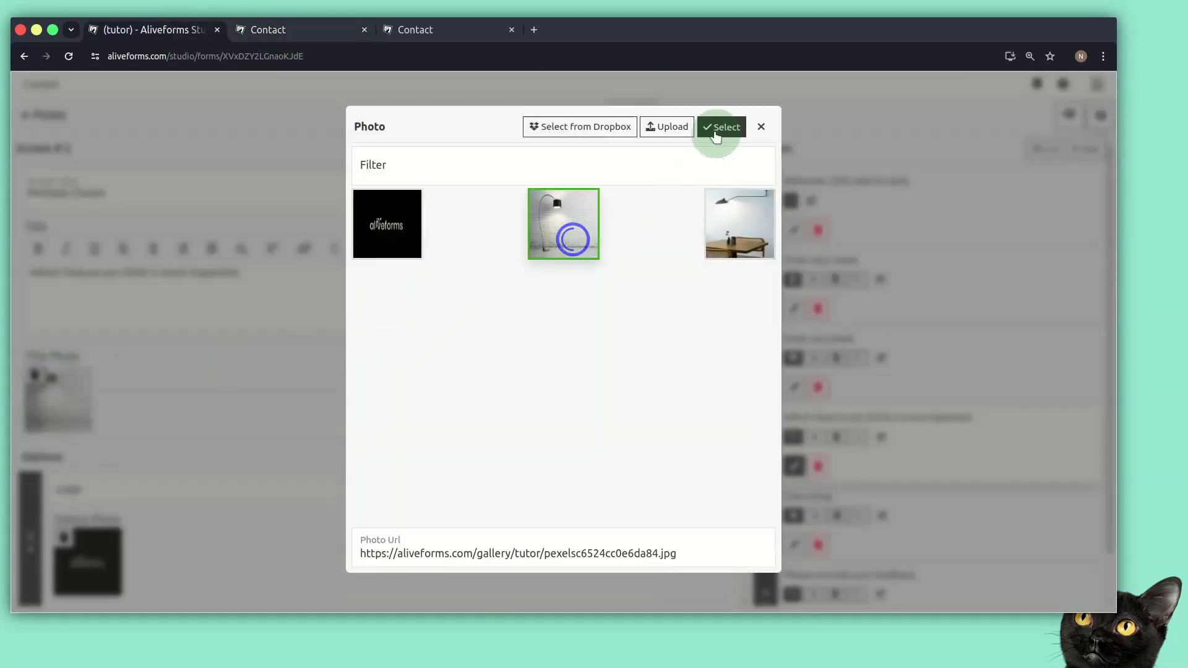
{"action": "left_click", "coordinate": [718, 127]}
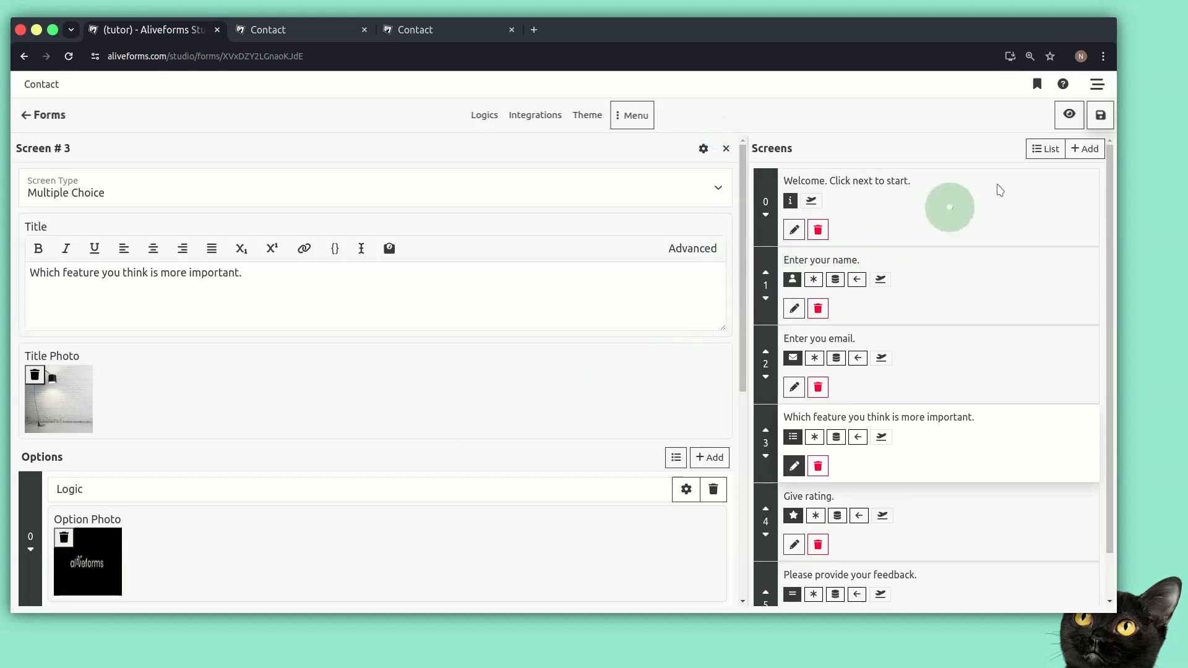
Step: Set the multiple-choice screen's title layout to solid square, and both its screen layout and options layout to two columns
{"action": "left_click", "coordinate": [704, 149]}
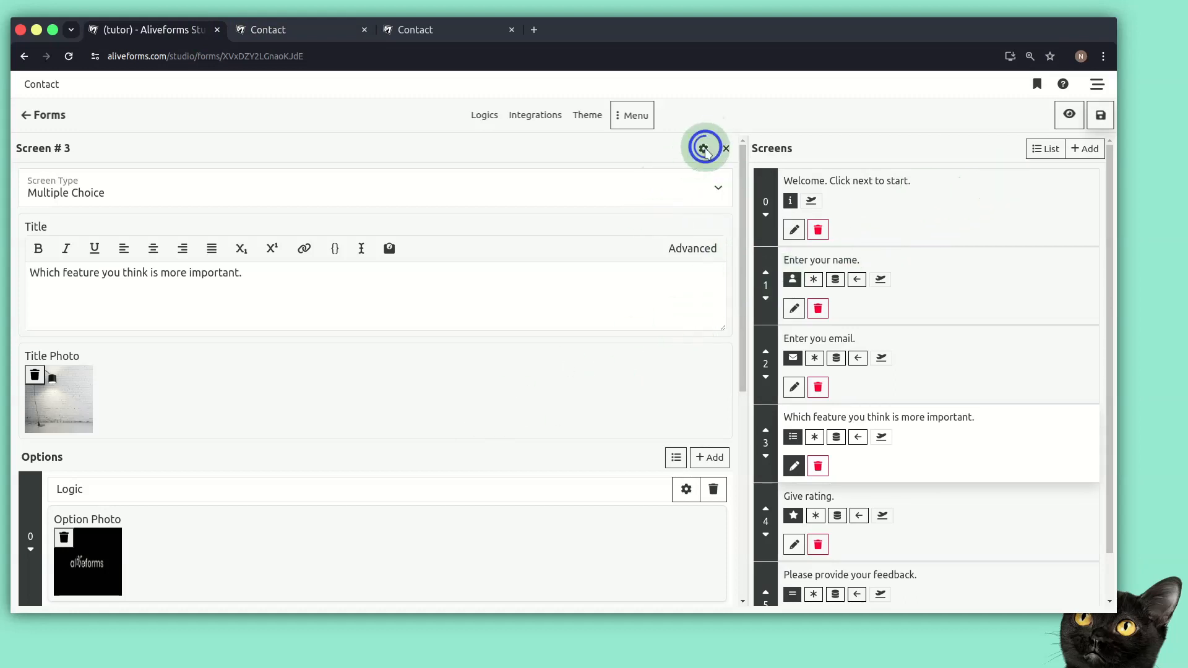
{"action": "left_click", "coordinate": [873, 124]}
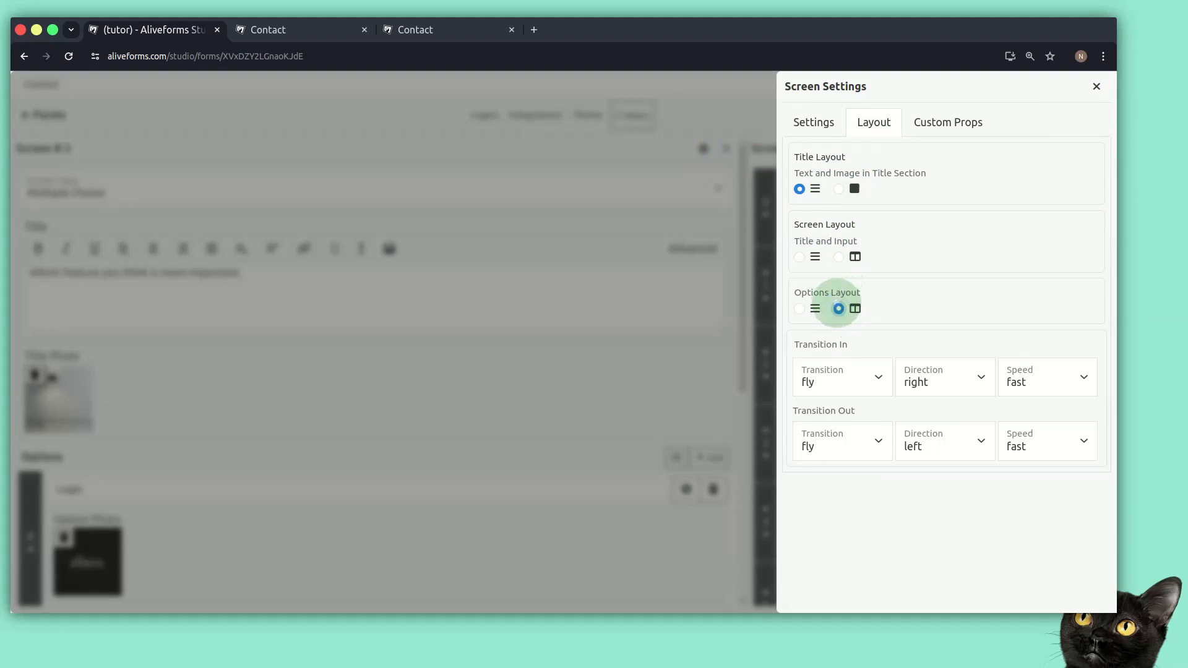
{"action": "left_click", "coordinate": [838, 257]}
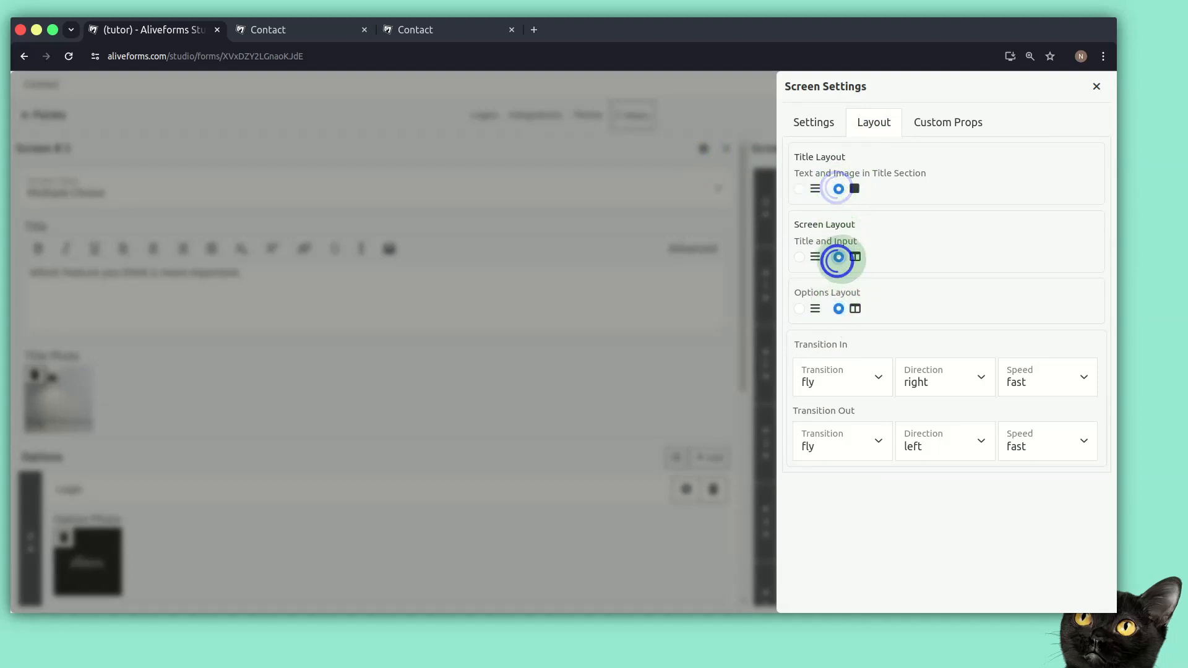
Step: Save the form and check the multiple-choice screen's two-column layout and option selection in the form preview
{"action": "left_click", "coordinate": [1096, 86]}
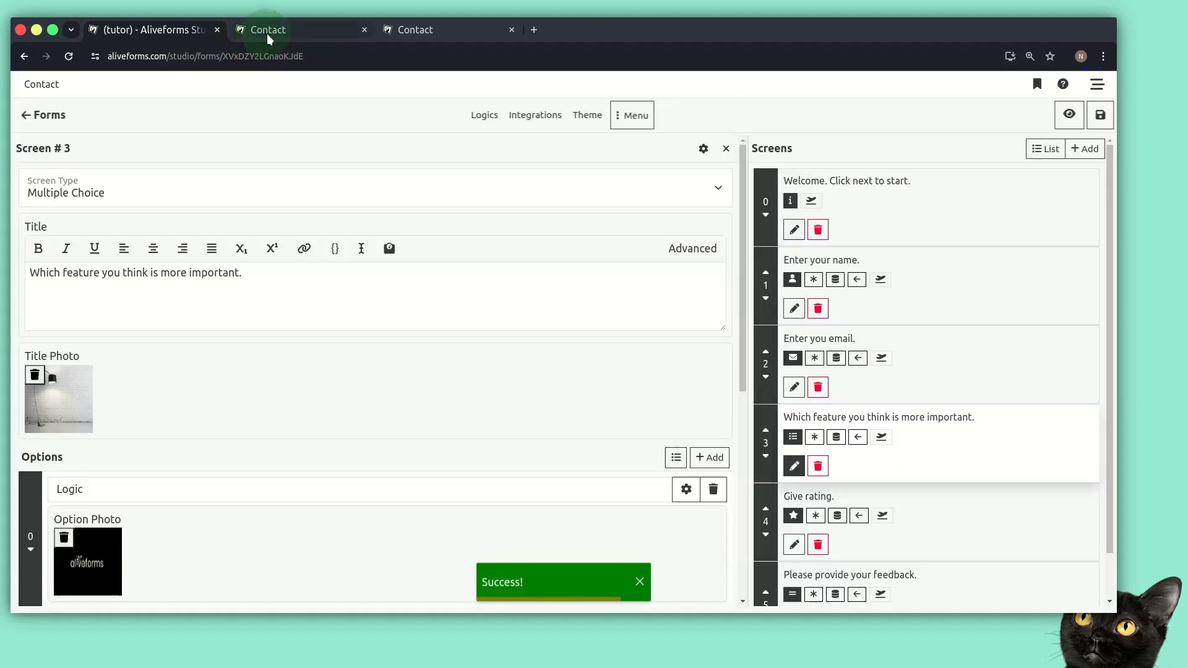
{"action": "left_click", "coordinate": [267, 29]}
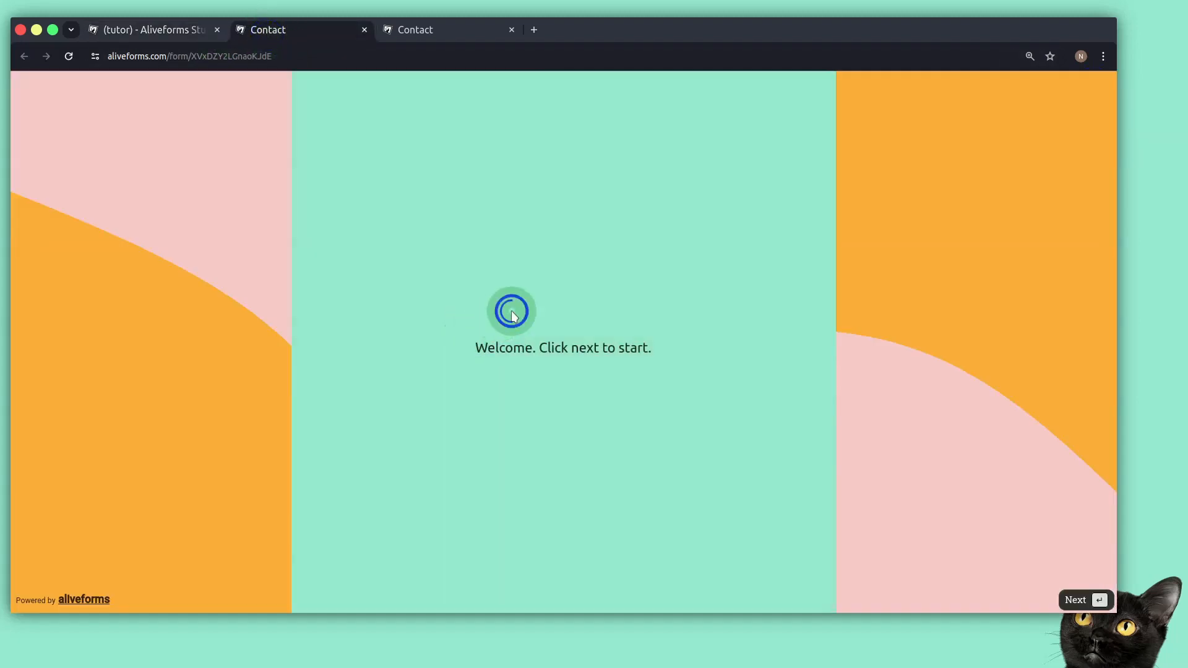
{"action": "left_click", "coordinate": [513, 316]}
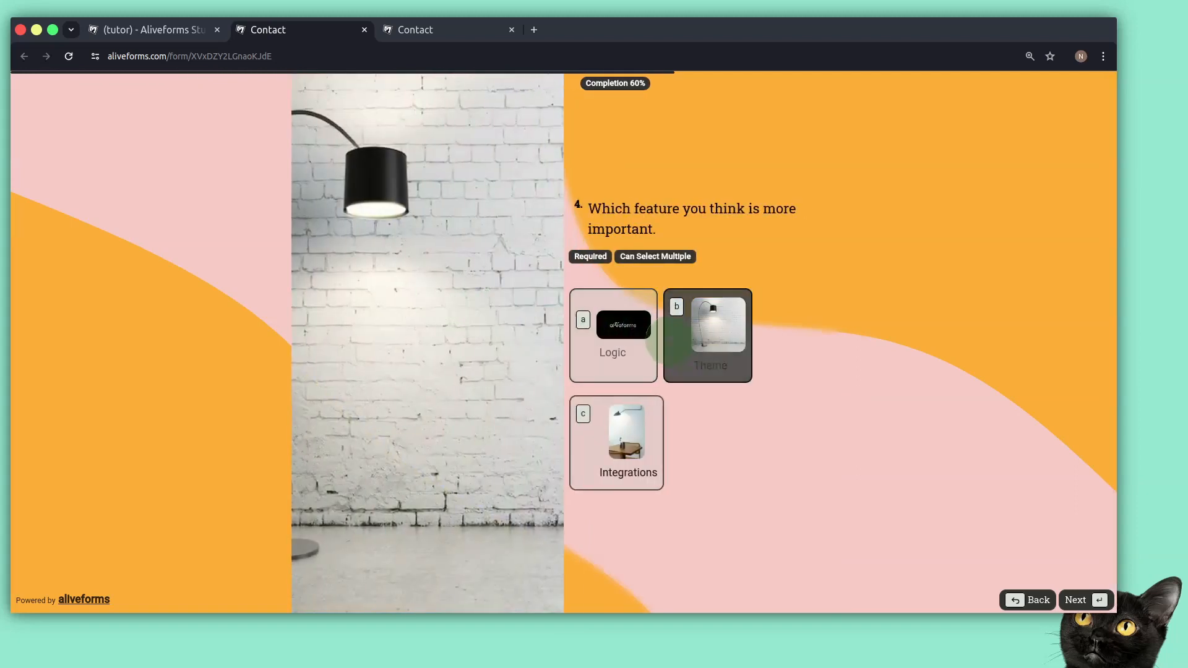
{"action": "left_click", "coordinate": [595, 338]}
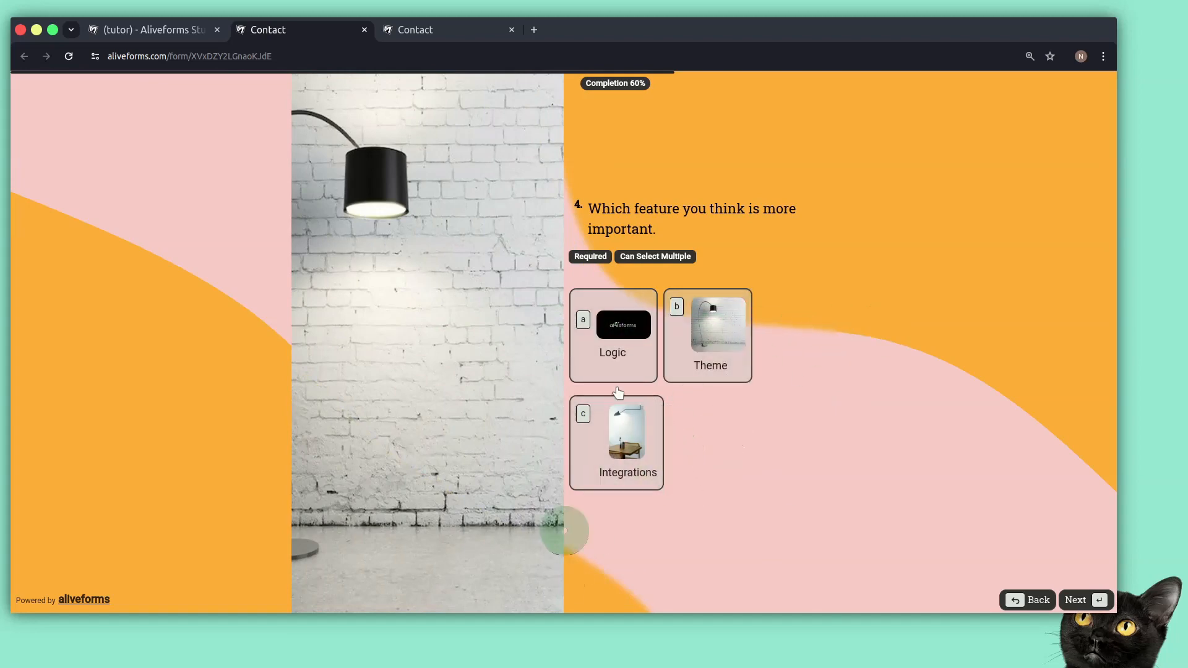
{"action": "left_click", "coordinate": [616, 337]}
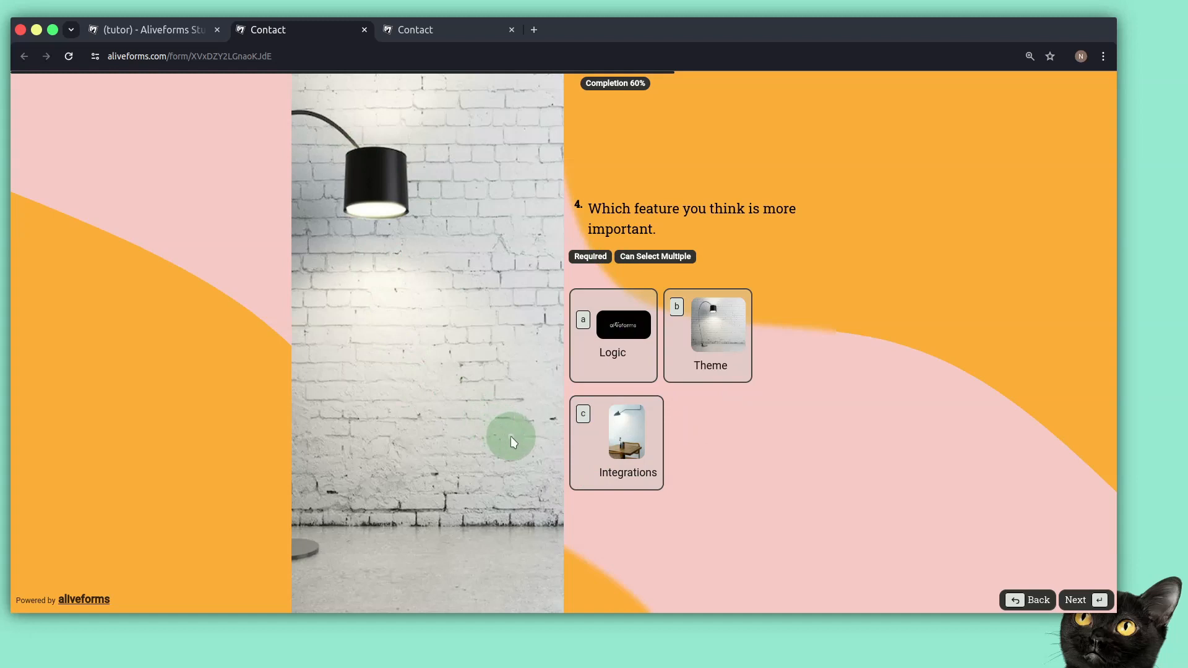
Step: Set the form's social preview photo in Branding to the mint-green black cat picture from Dropbox, and update it
{"action": "left_click", "coordinate": [186, 32]}
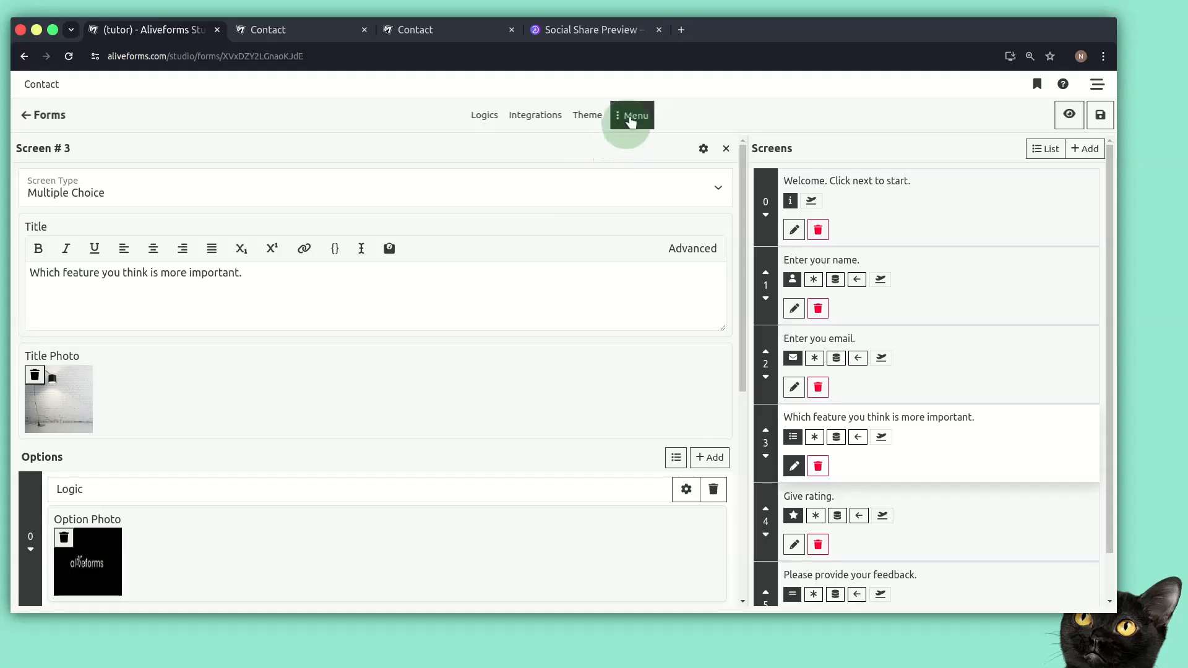
{"action": "left_click", "coordinate": [632, 118]}
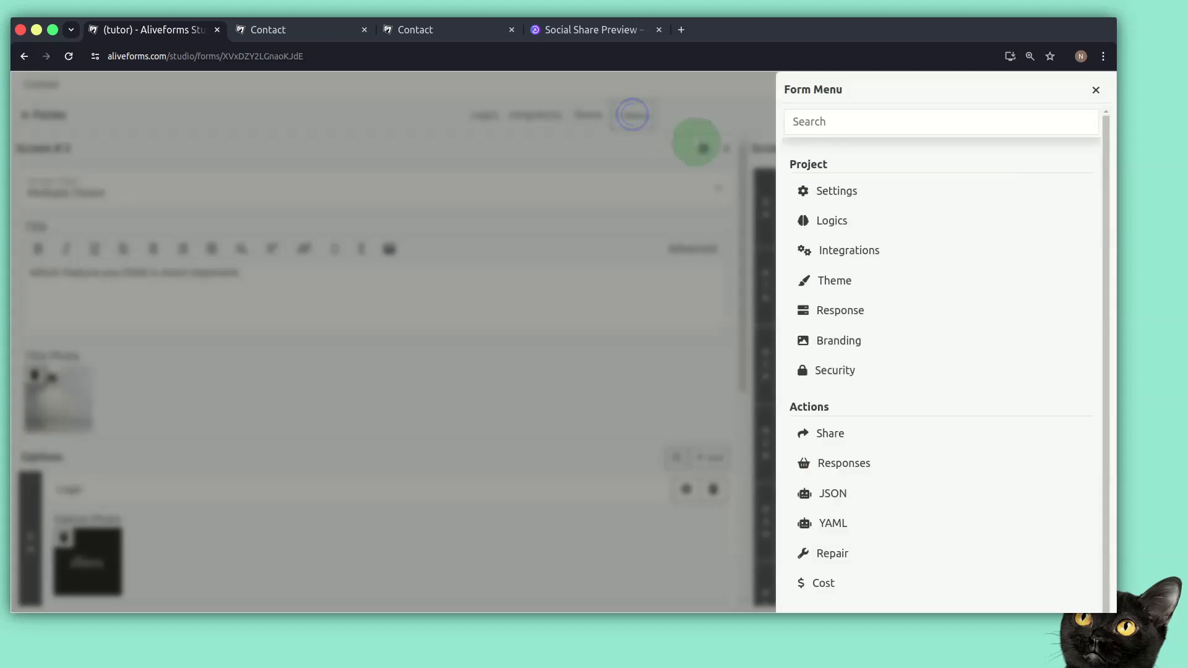
{"action": "left_click", "coordinate": [838, 341]}
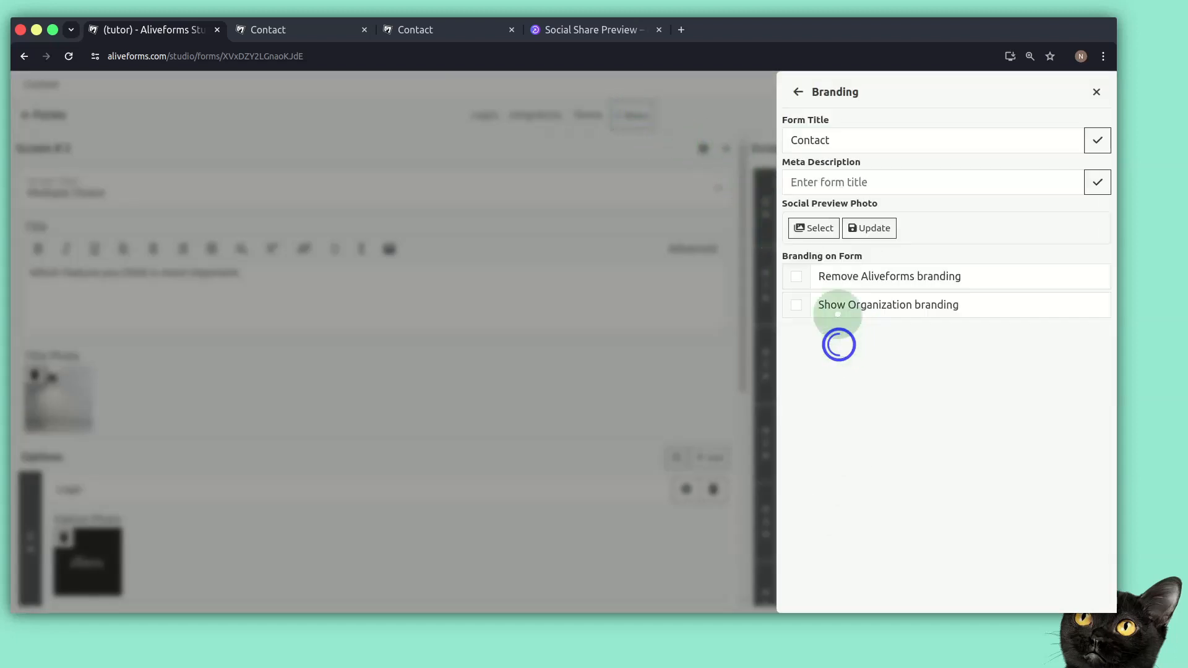
{"action": "left_click", "coordinate": [816, 228]}
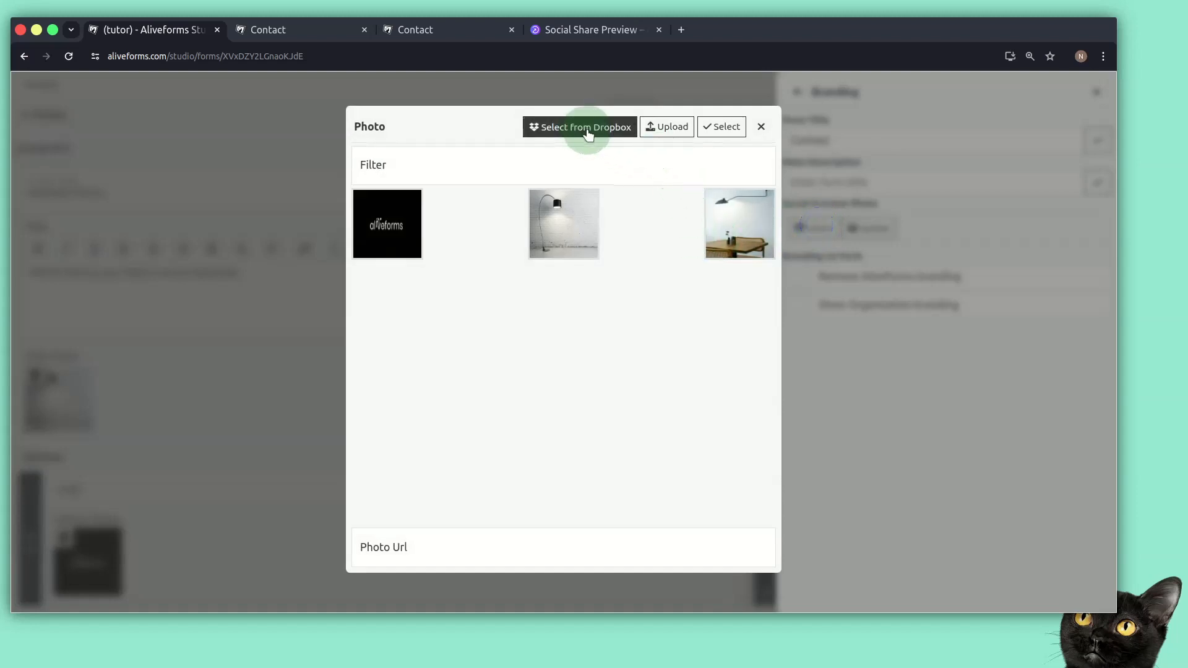
{"action": "left_click", "coordinate": [588, 130]}
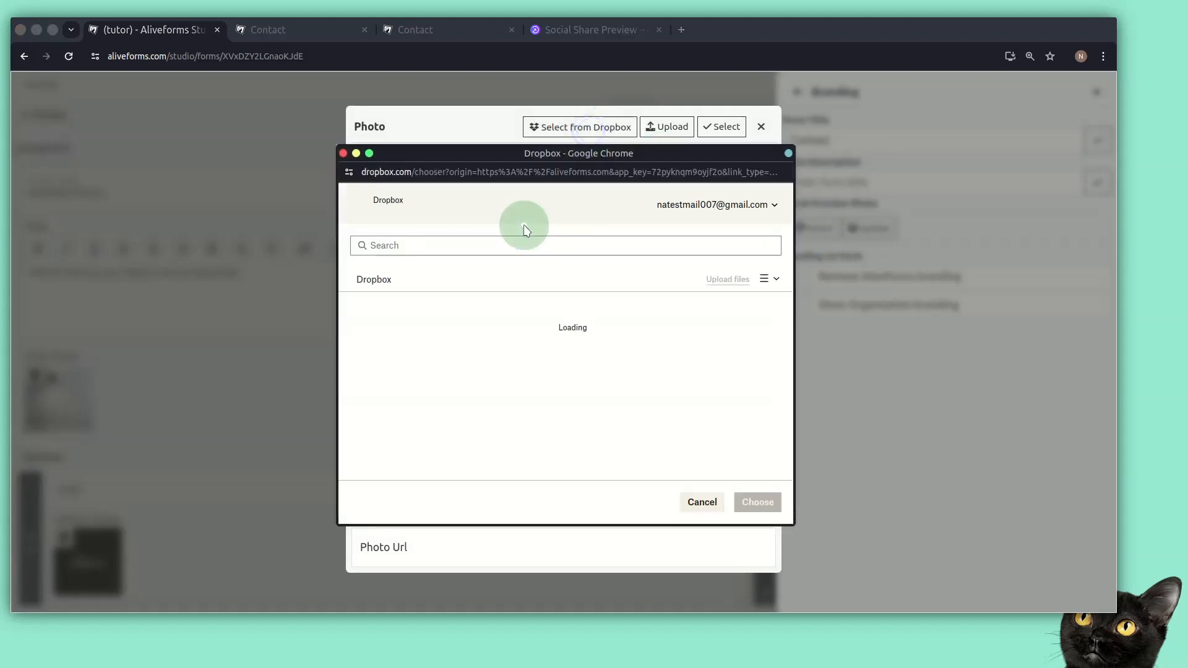
{"action": "left_click", "coordinate": [564, 308]}
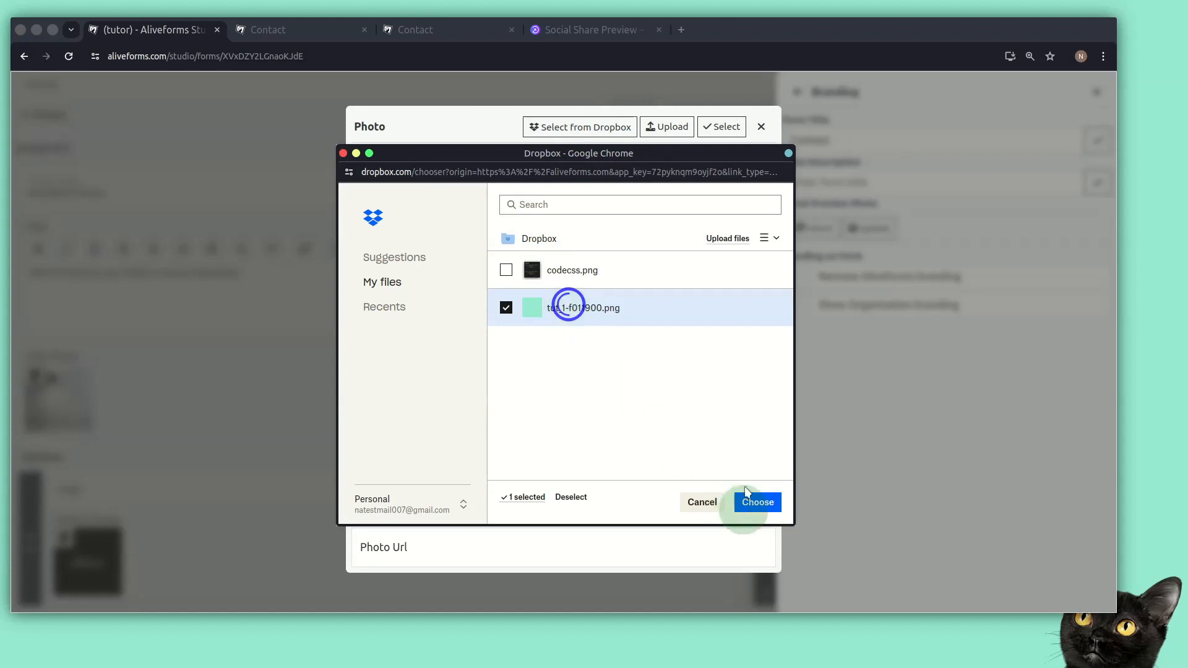
{"action": "left_click", "coordinate": [763, 503]}
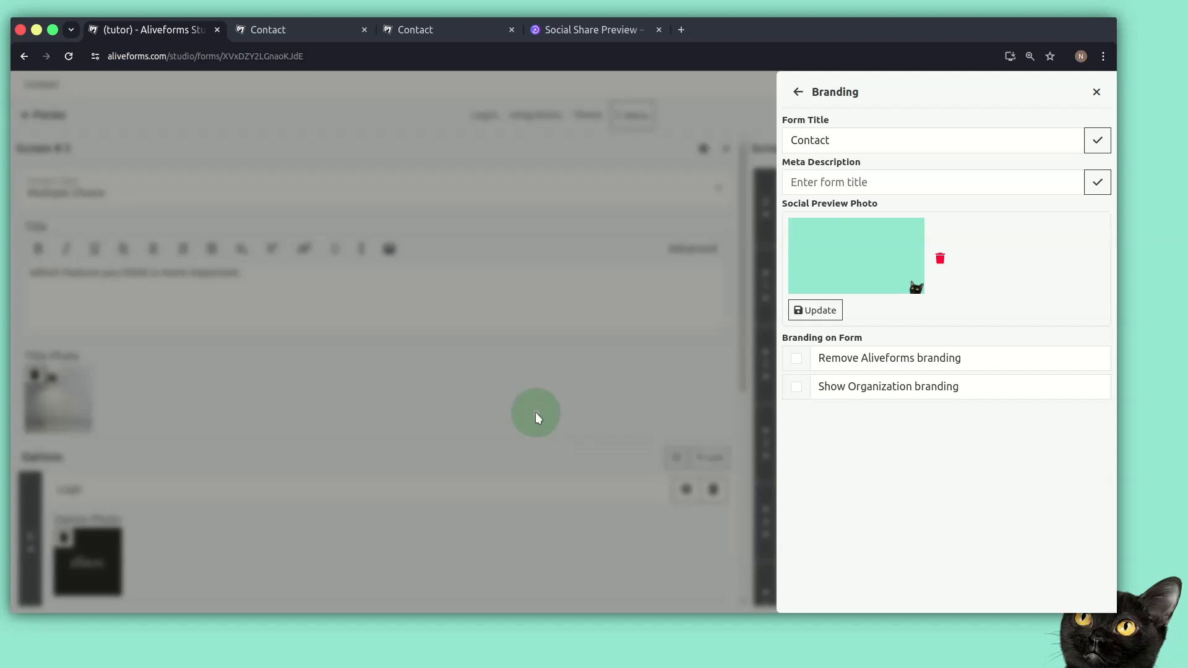
{"action": "left_click", "coordinate": [813, 309]}
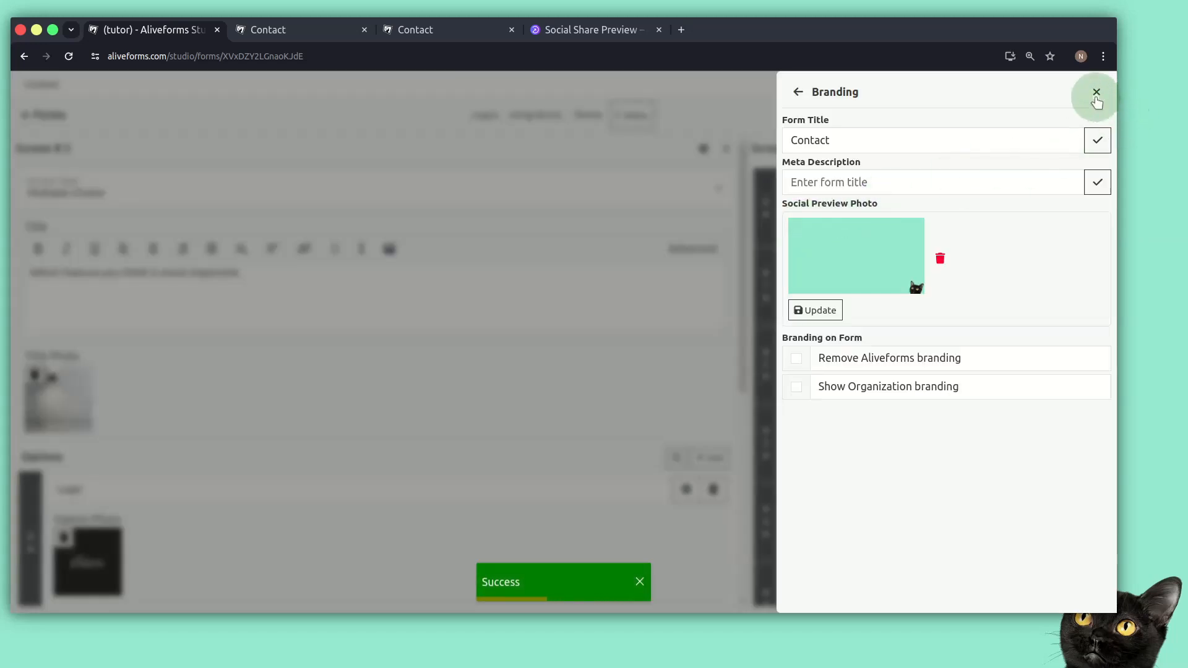
{"action": "left_click", "coordinate": [1097, 94]}
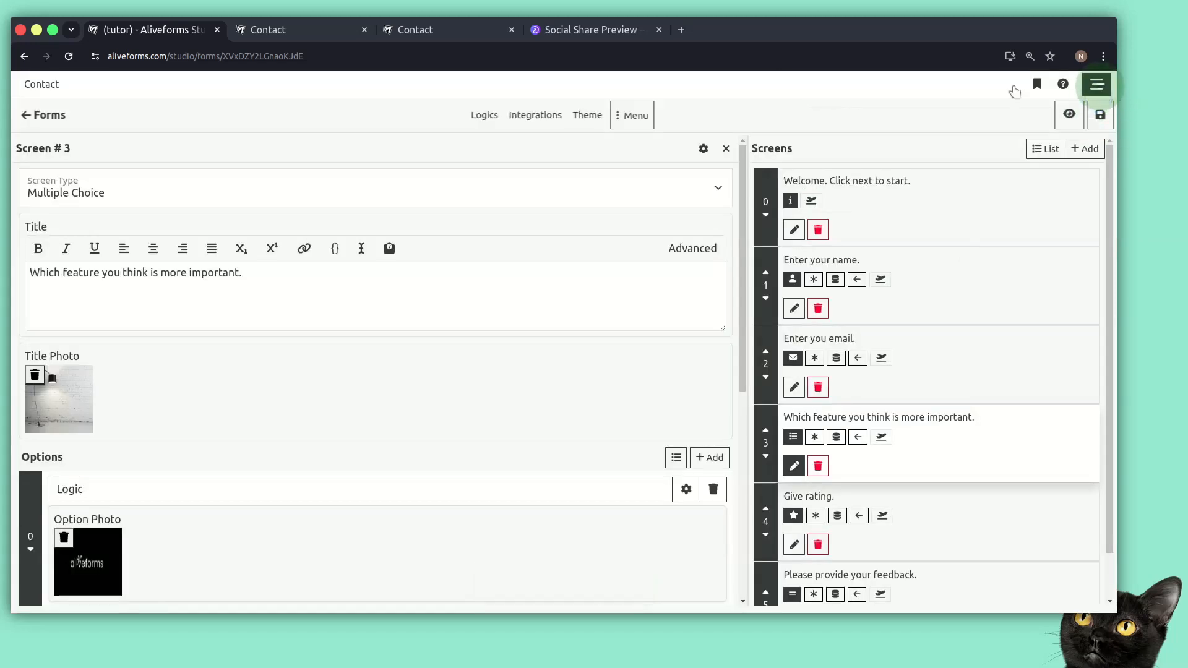
Step: Copy the form's link from its sharing options
{"action": "left_click", "coordinate": [632, 115]}
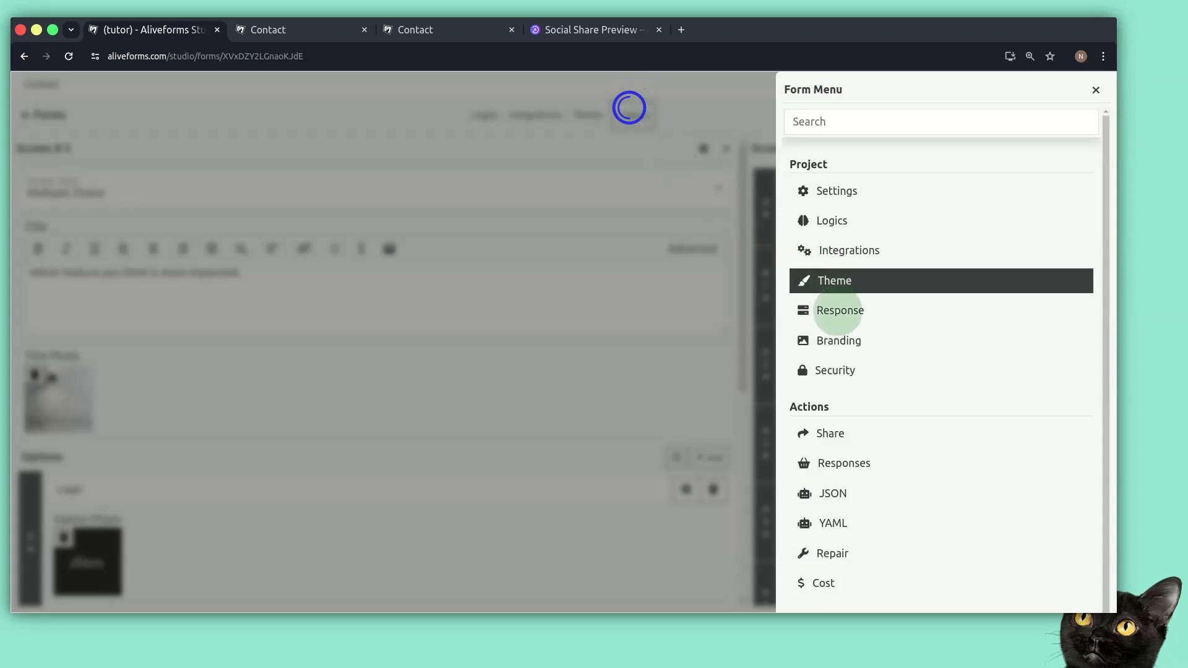
{"action": "left_click", "coordinate": [836, 435]}
{"action": "left_click", "coordinate": [1077, 155]}
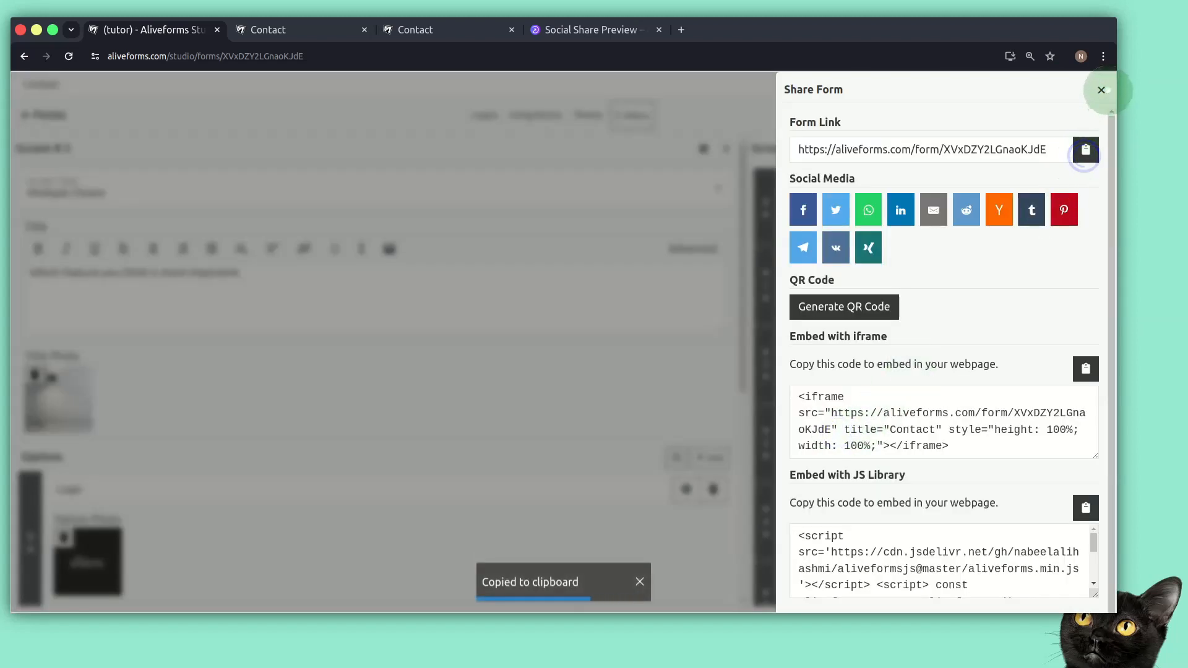
{"action": "left_click", "coordinate": [1102, 90]}
Step: Switch to the Social Share Preview site and check the copied form link's previews for LinkedIn, X and Facebook
{"action": "left_click", "coordinate": [563, 31]}
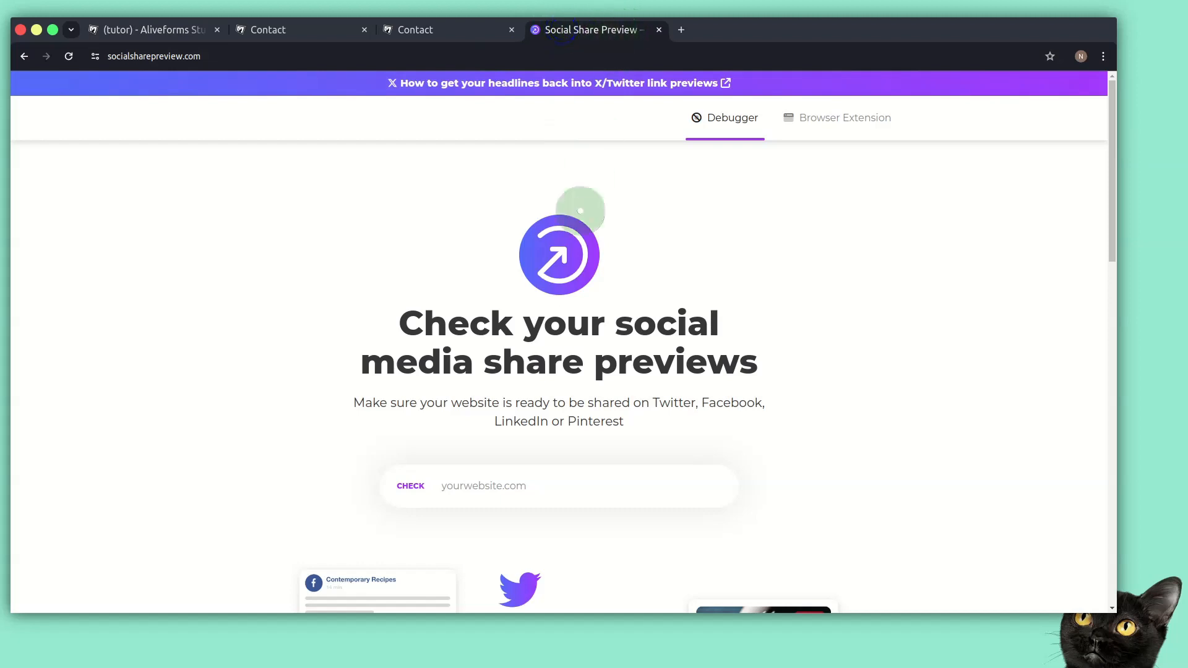
{"action": "key", "text": "ctrl+v"}
{"action": "left_click", "coordinate": [712, 495]}
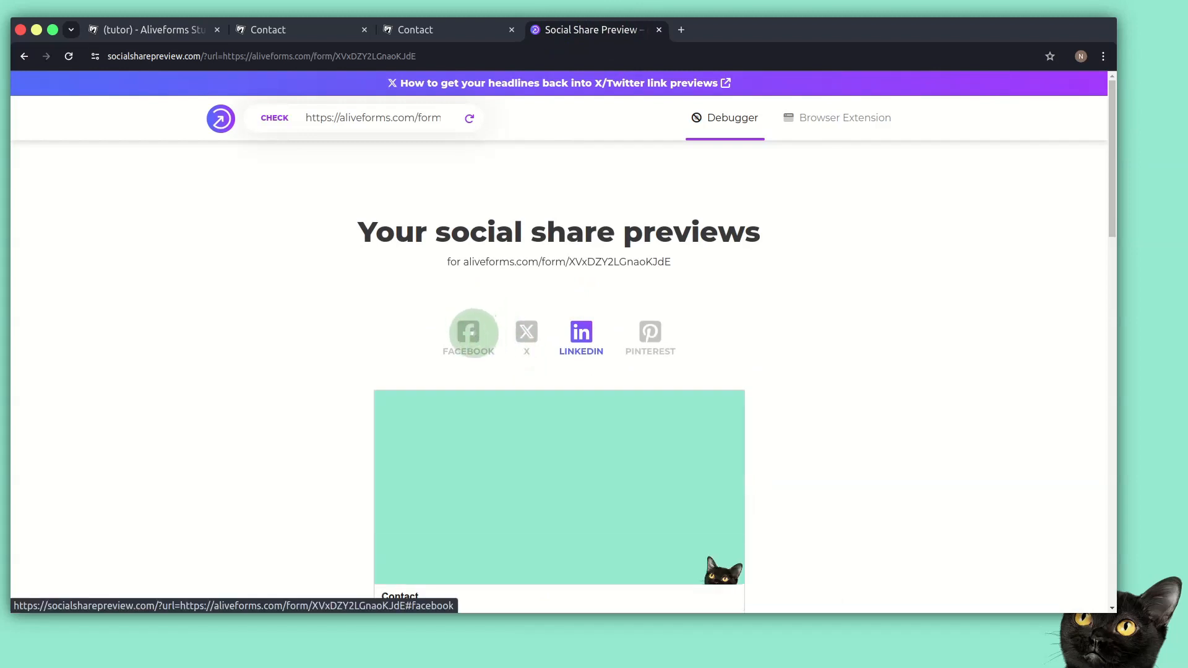
{"action": "scroll", "coordinate": [473, 333], "scroll_direction": "down", "scroll_amount": 3}
{"action": "scroll", "coordinate": [543, 344], "scroll_direction": "up", "scroll_amount": 1}
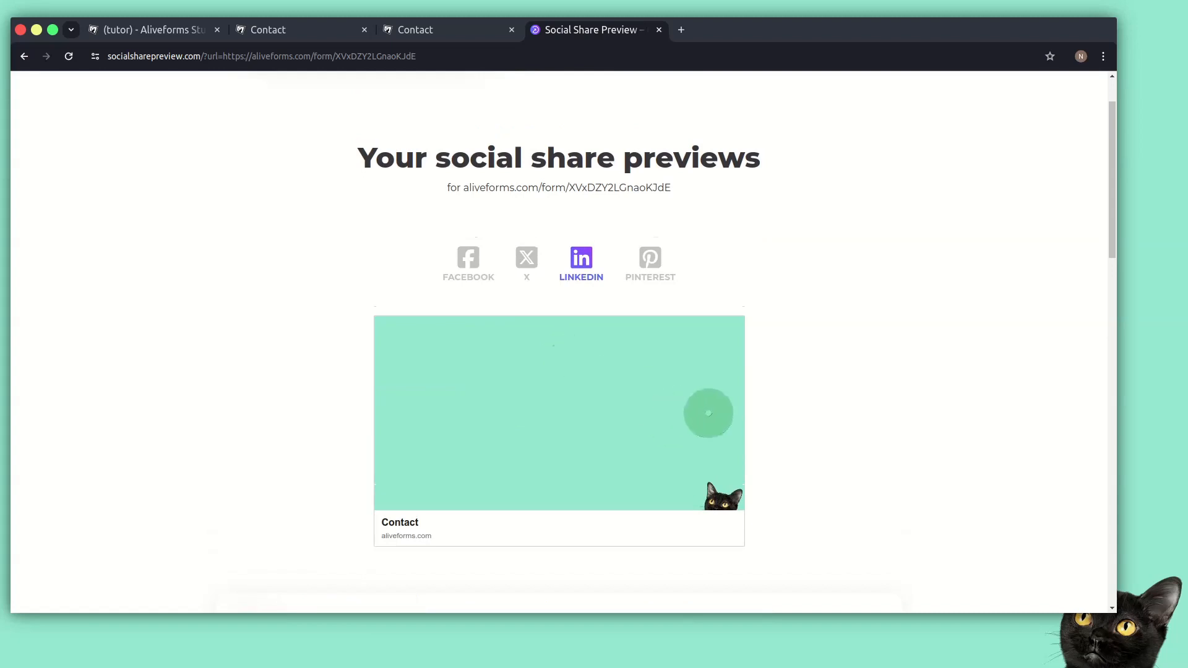
{"action": "left_click", "coordinate": [533, 260]}
{"action": "left_click", "coordinate": [466, 257]}
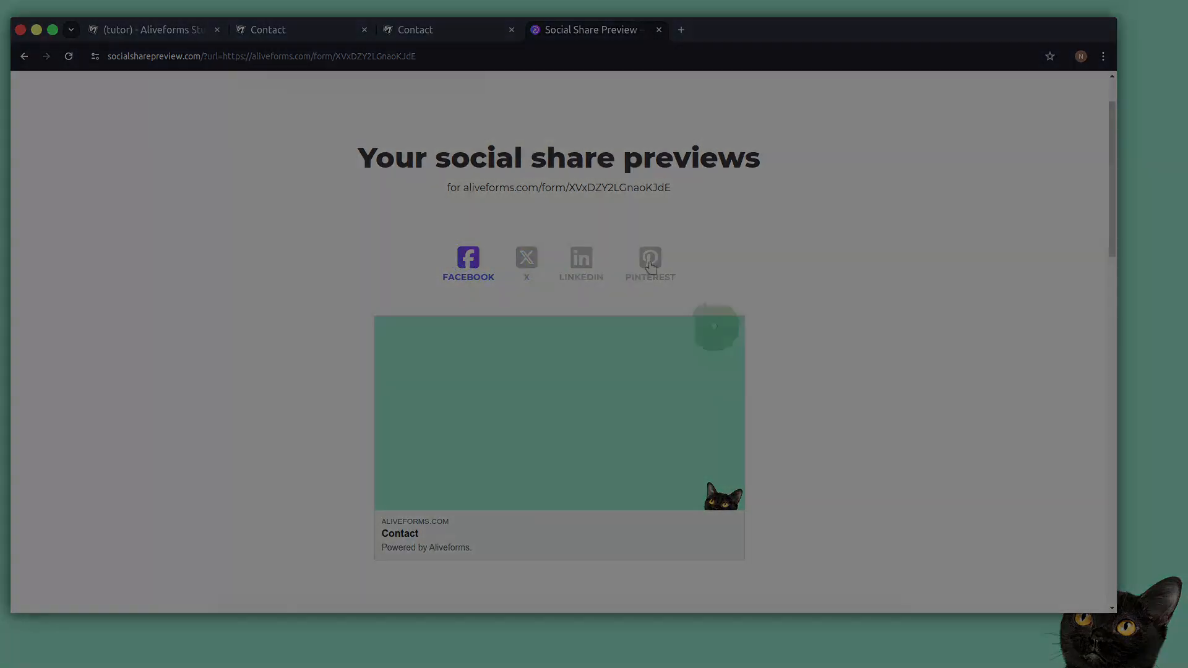
Step: Return to the form studio and set the server response title to "Thank you. Your data is submitted."
{"action": "left_click", "coordinate": [166, 30]}
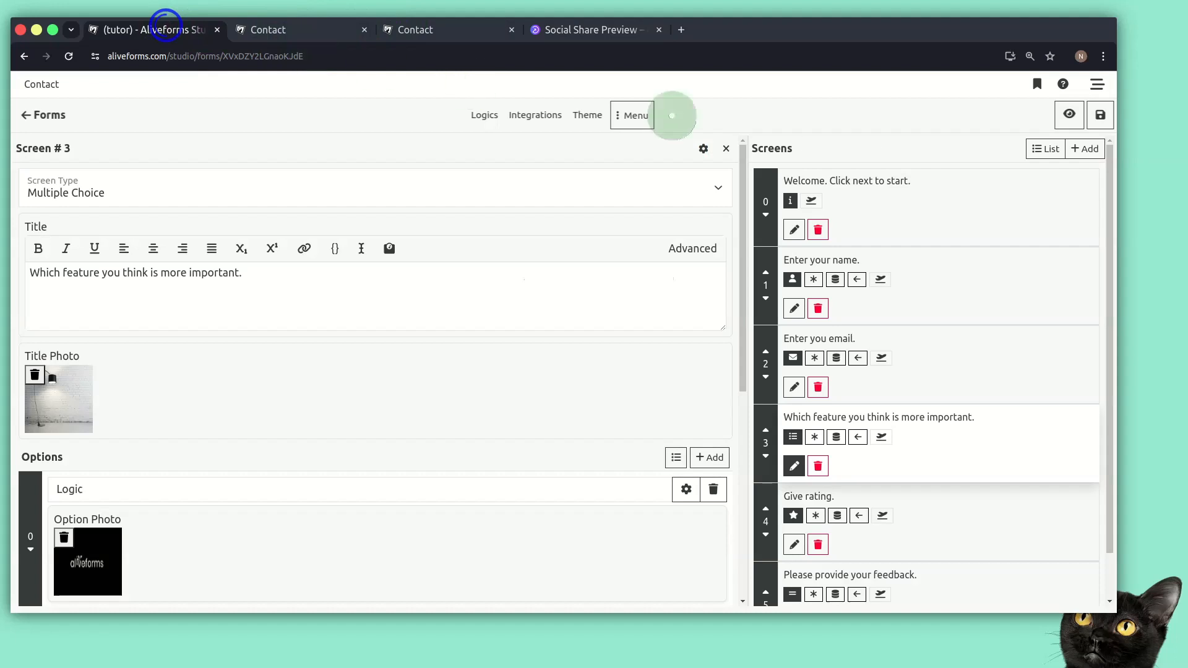
{"action": "left_click", "coordinate": [632, 115]}
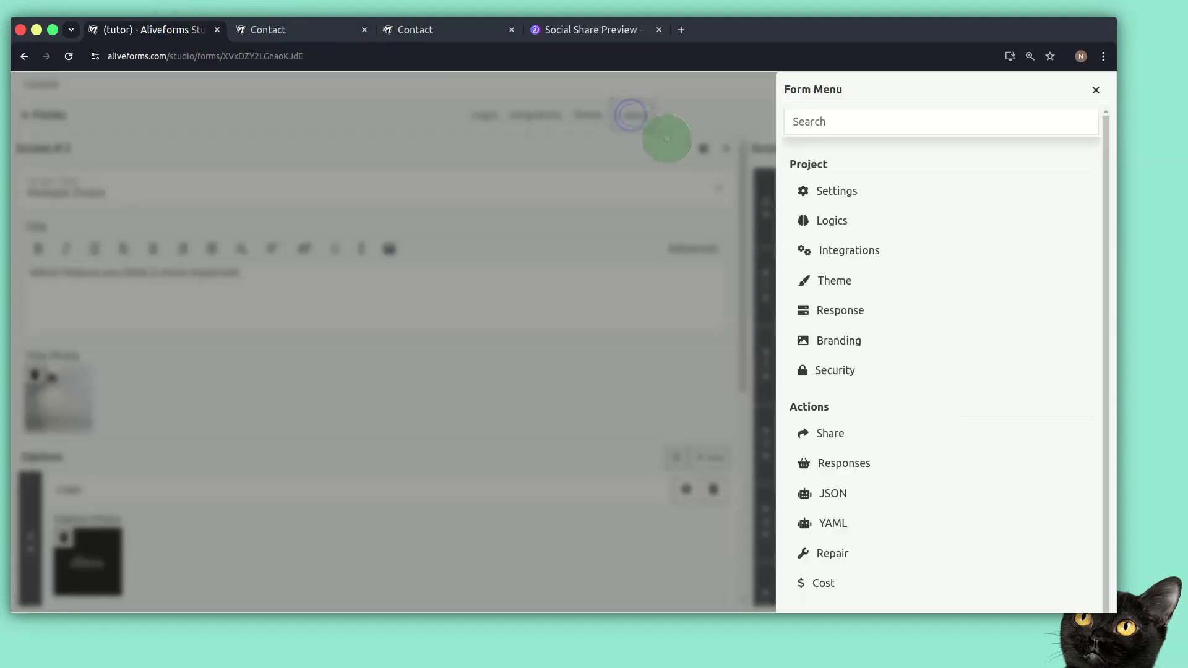
{"action": "left_click", "coordinate": [833, 310]}
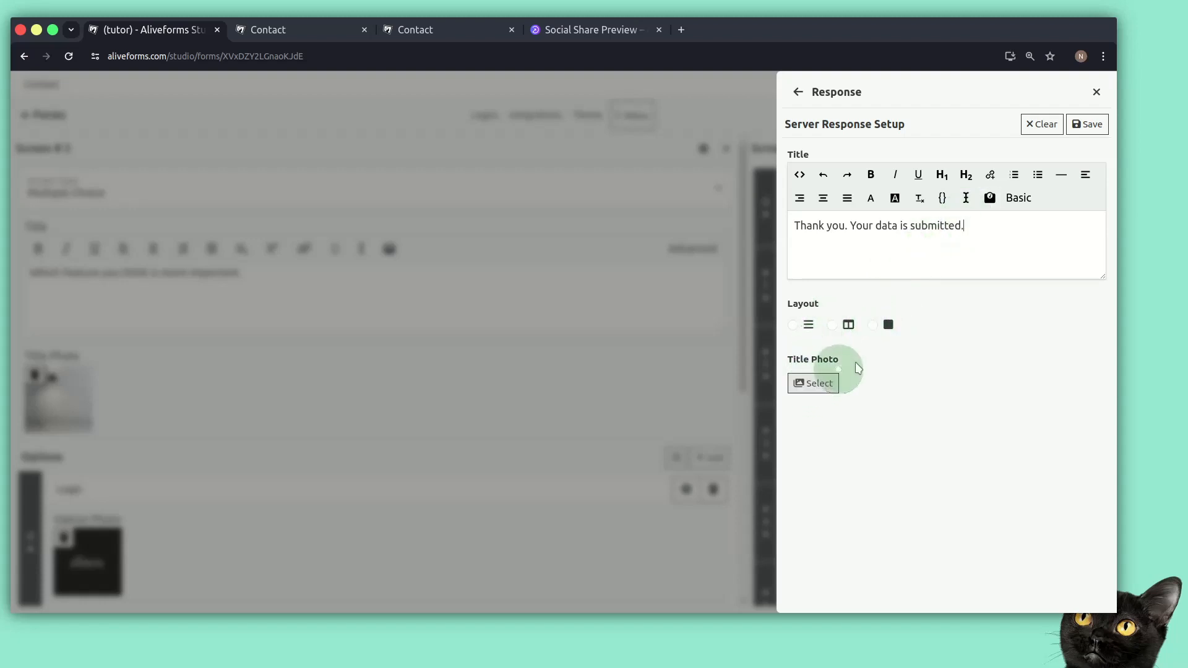
Step: Set the response's title photo to the floor lamp picture and its layout to solid square, and save the response
{"action": "left_click", "coordinate": [822, 382]}
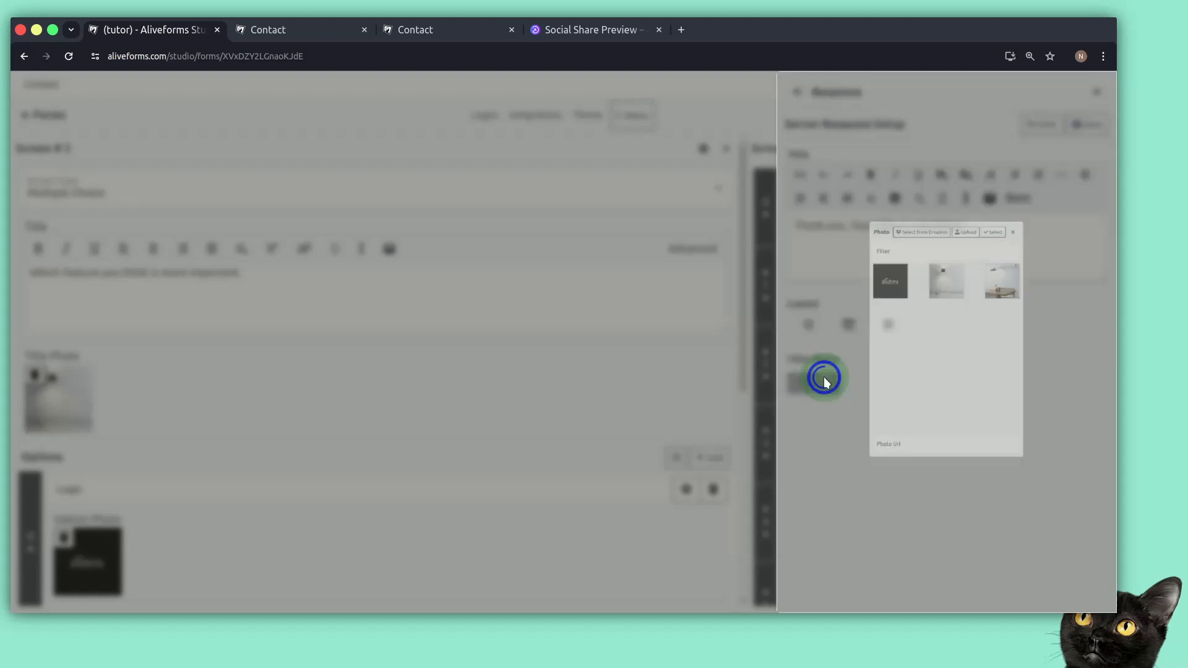
{"action": "left_click", "coordinate": [932, 210]}
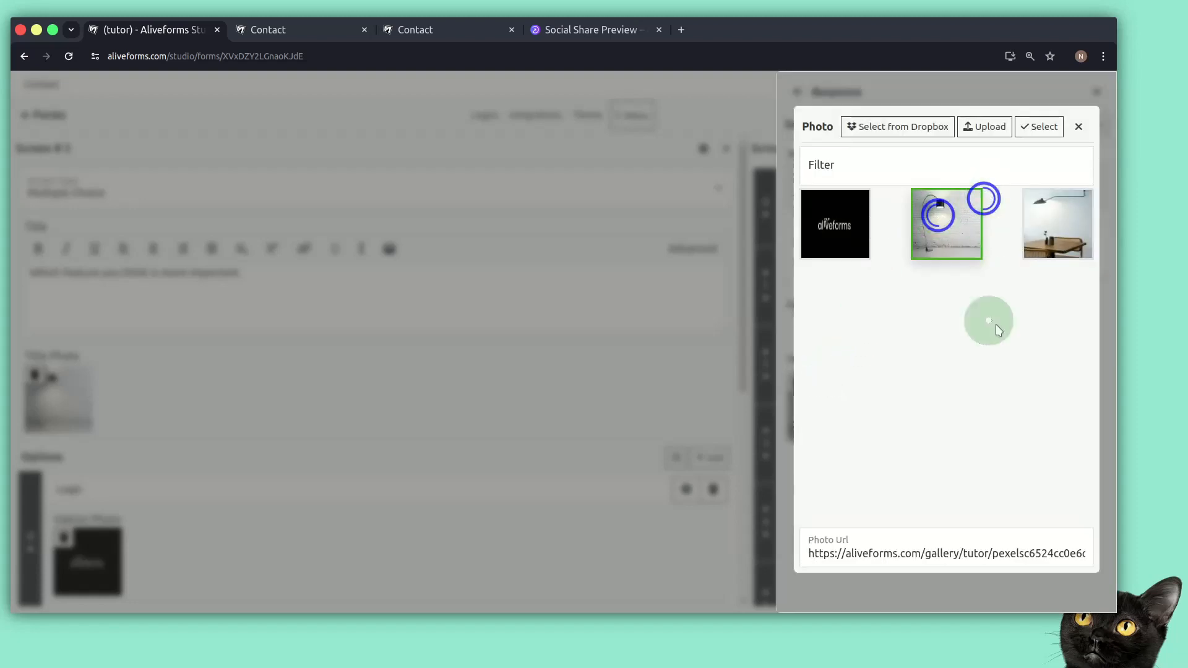
{"action": "left_click", "coordinate": [1055, 137]}
{"action": "left_click", "coordinate": [880, 326]}
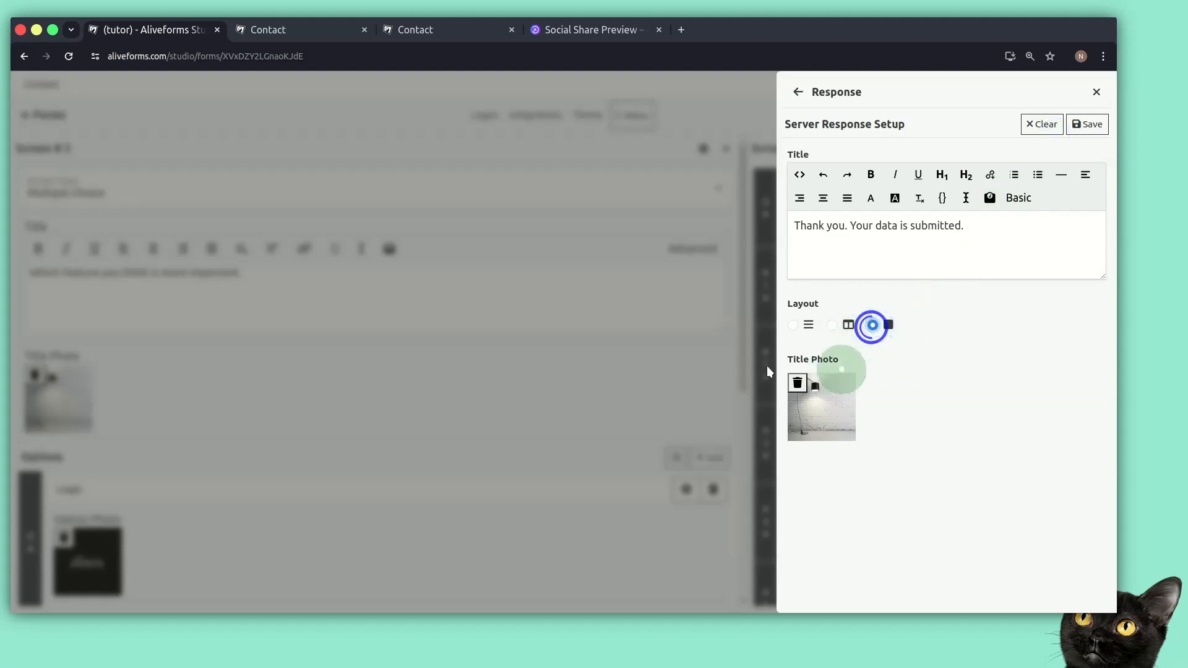
{"action": "left_click", "coordinate": [1084, 130]}
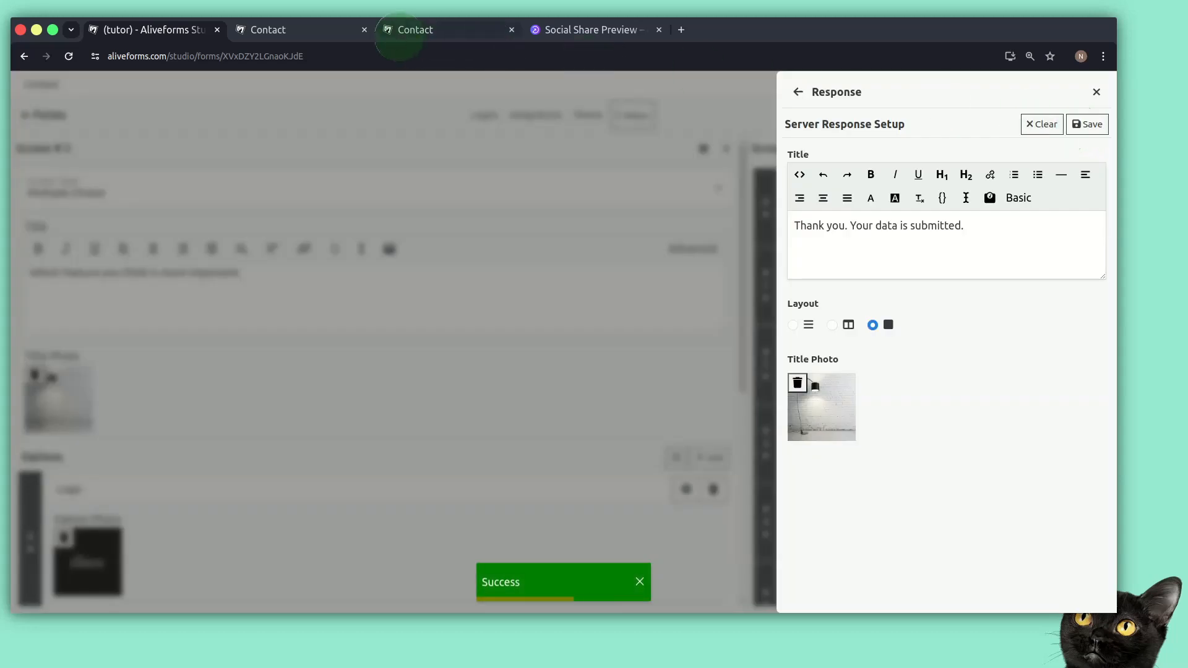
Step: Reload the form preview, enter "Good." as the feedback, and submit the form to check the thank-you screen
{"action": "left_click", "coordinate": [268, 30]}
{"action": "left_click", "coordinate": [787, 373]}
{"action": "key", "text": "ctrl+r"}
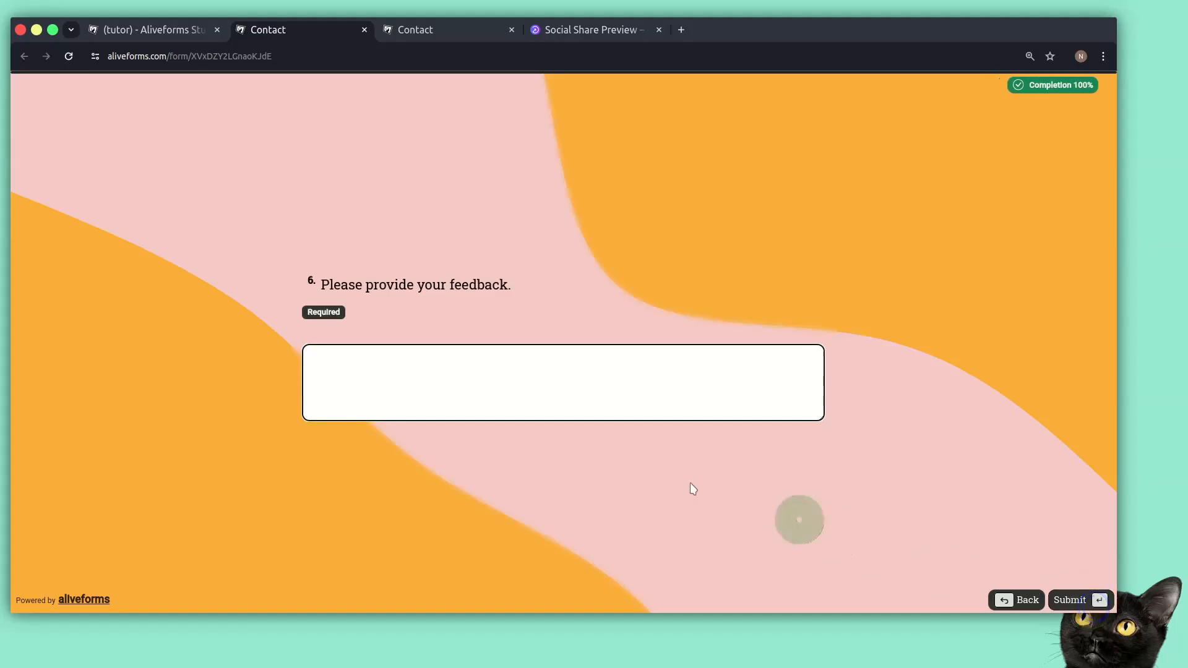
{"action": "left_click", "coordinate": [690, 488]}
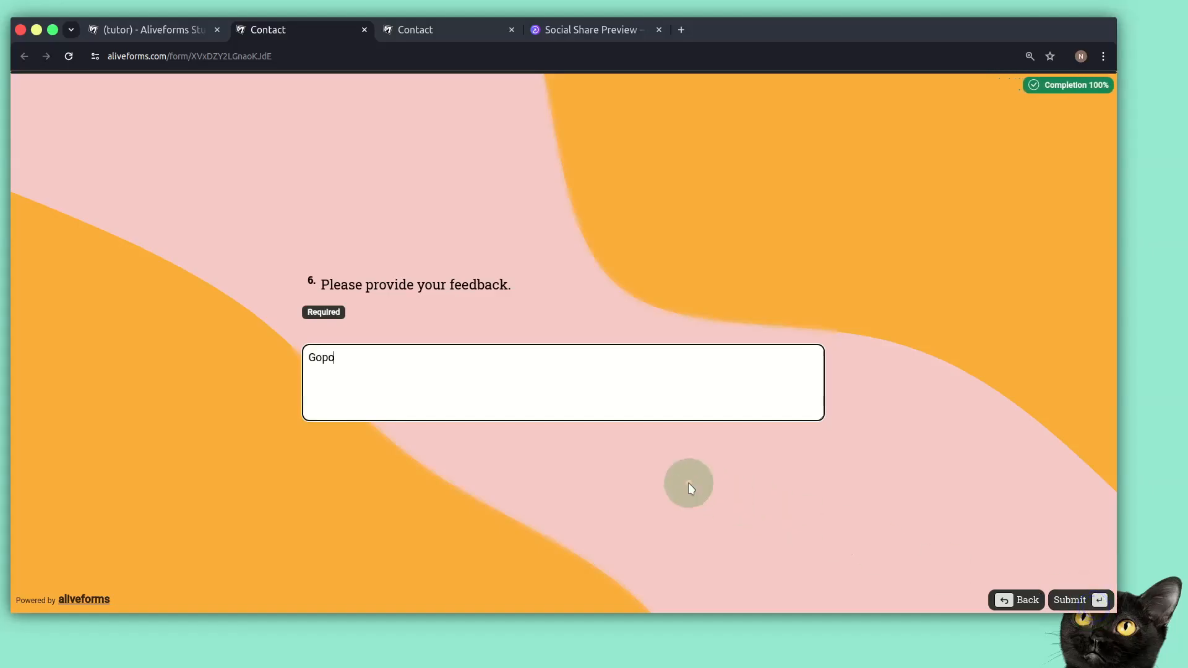
{"action": "key", "text": "BackSpace"}
{"action": "key", "text": "BackSpace"}
{"action": "key", "text": "BackSpace"}
{"action": "key", "text": "BackSpace"}
{"action": "type", "text": "Good."}
{"action": "left_click", "coordinate": [1065, 601]}
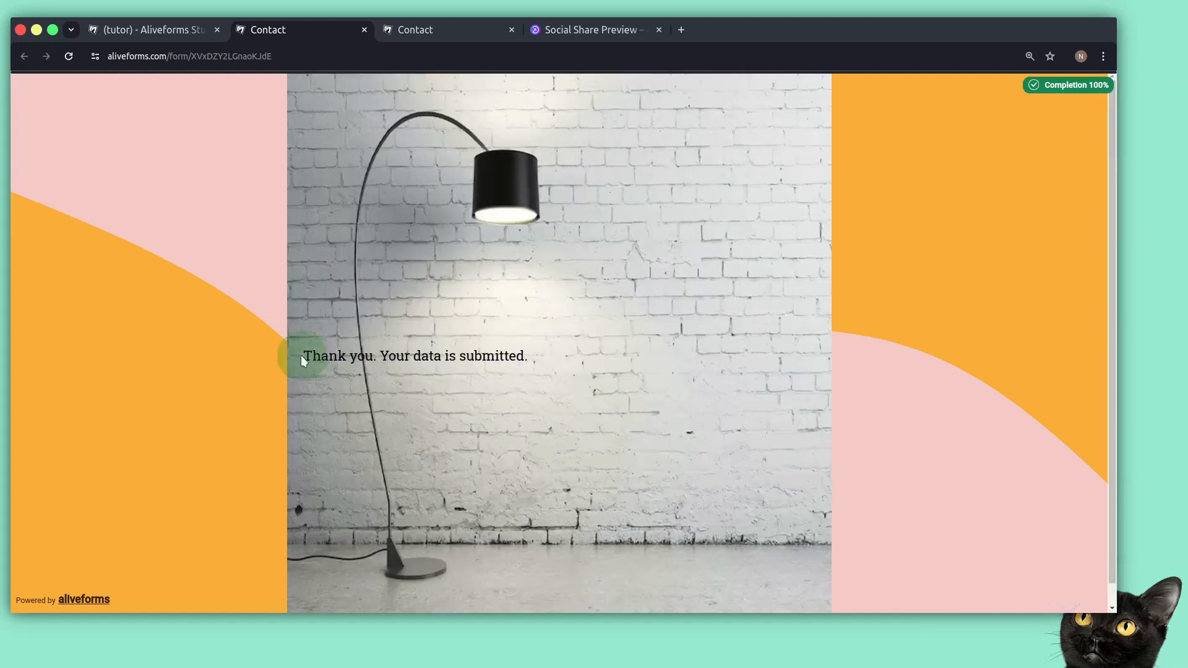
{"action": "left_click_drag", "start_coordinate": [302, 356], "coordinate": [536, 350]}
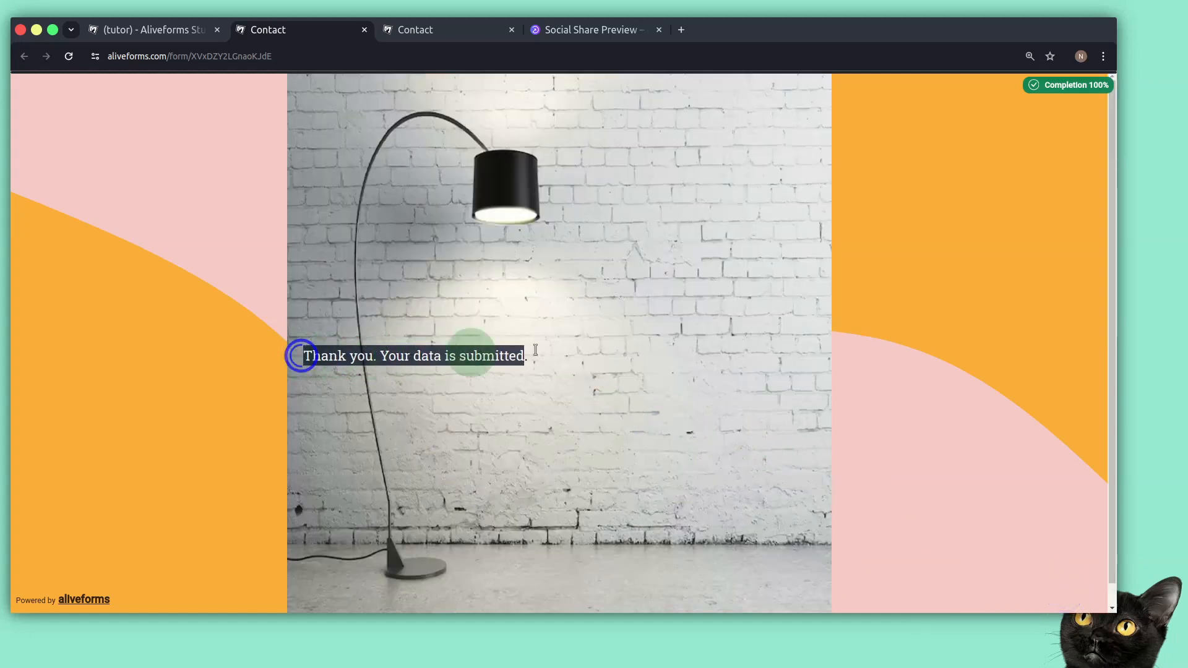
{"action": "left_click", "coordinate": [890, 261]}
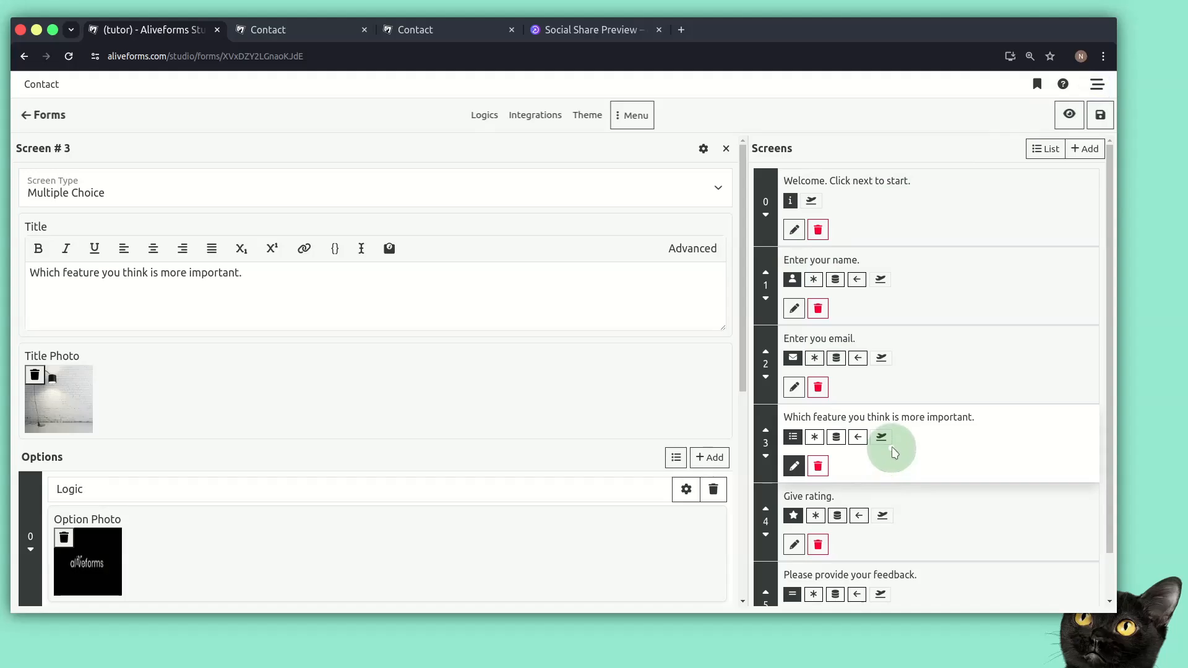
Step: Open the layout settings of the "Enter your name." screen and review its Transition In type, direction and speed options
{"action": "left_click", "coordinate": [794, 309]}
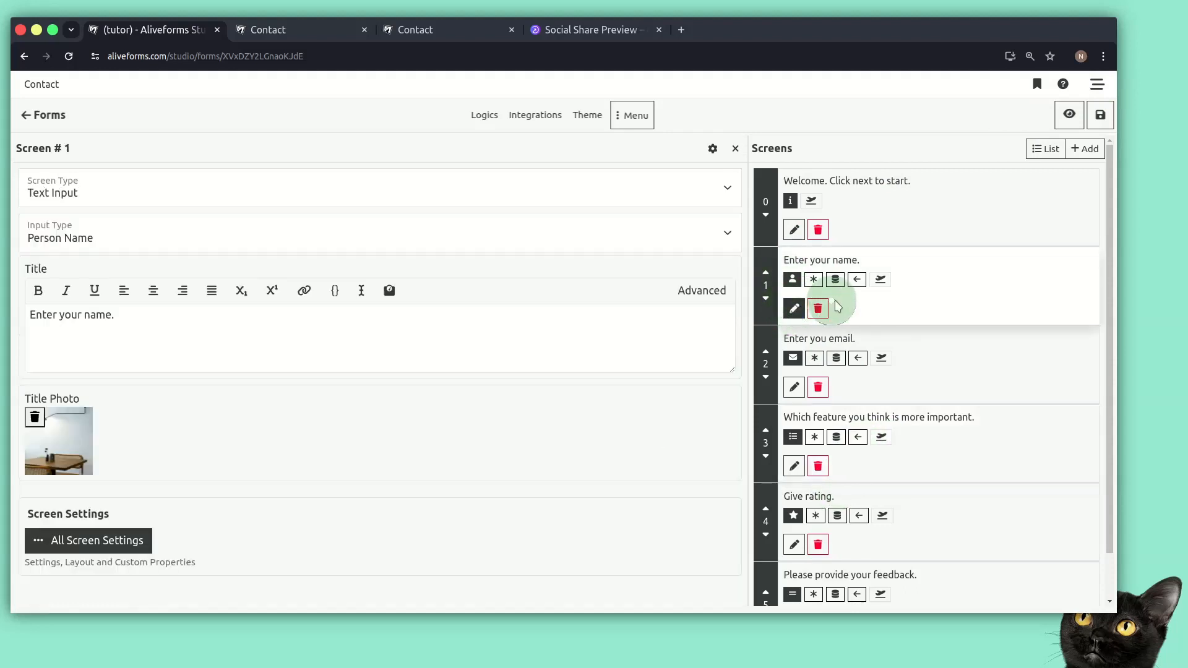
{"action": "left_click", "coordinate": [64, 542]}
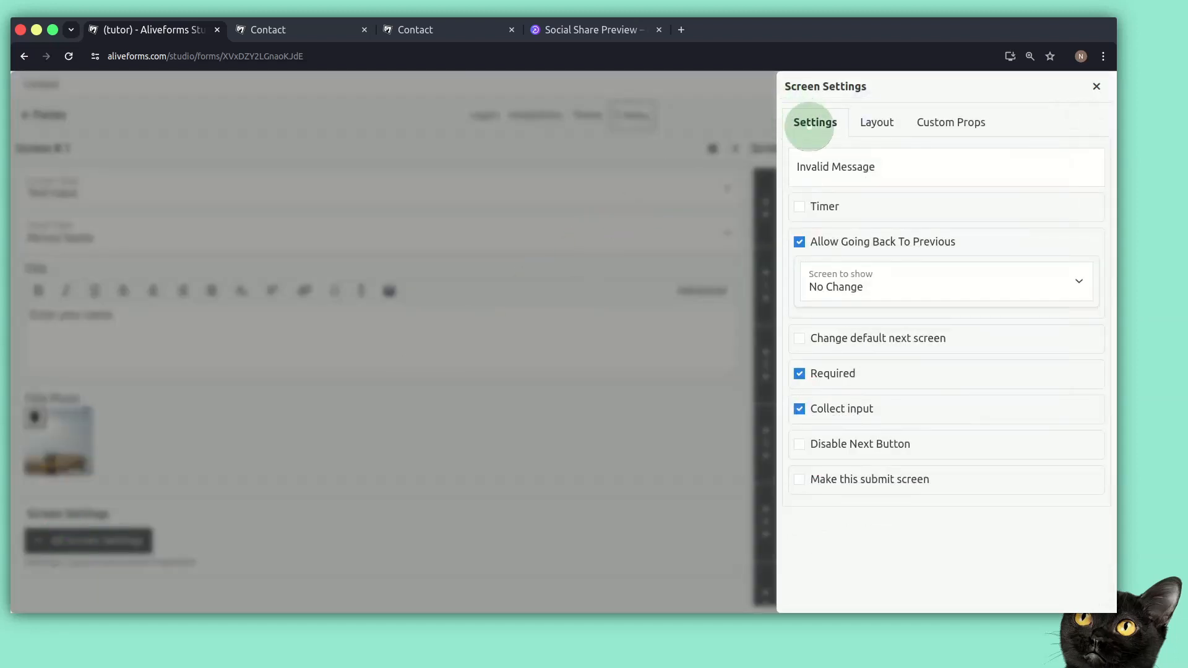
{"action": "left_click", "coordinate": [857, 123]}
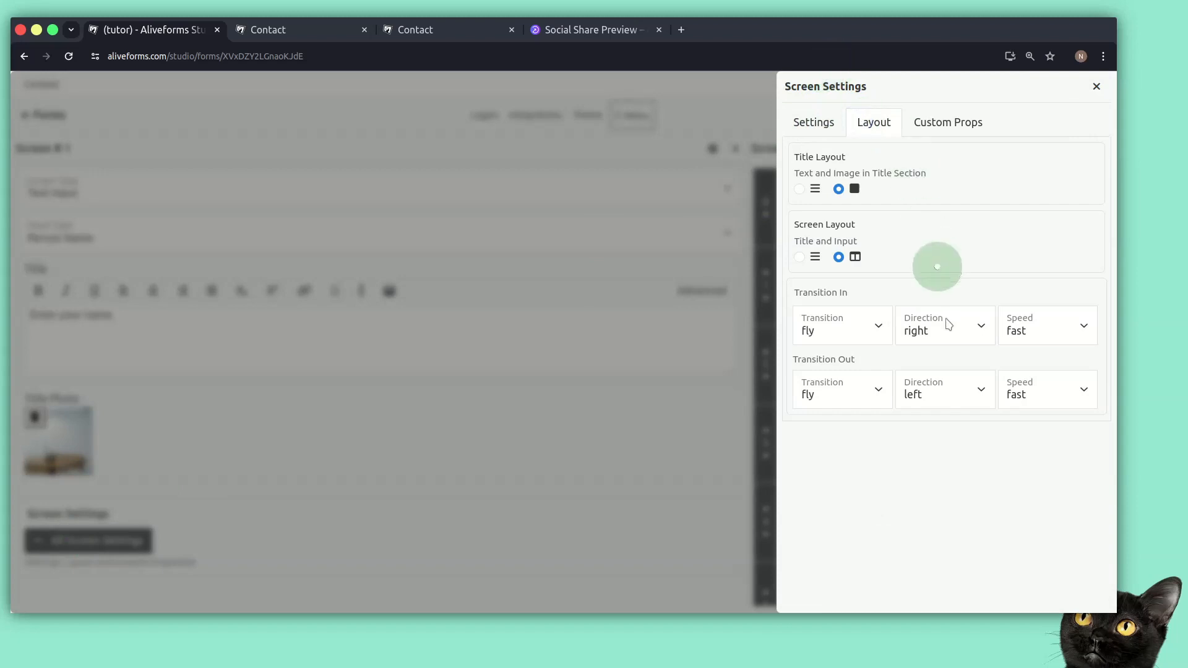
{"action": "left_click", "coordinate": [858, 332]}
{"action": "left_click", "coordinate": [887, 328]}
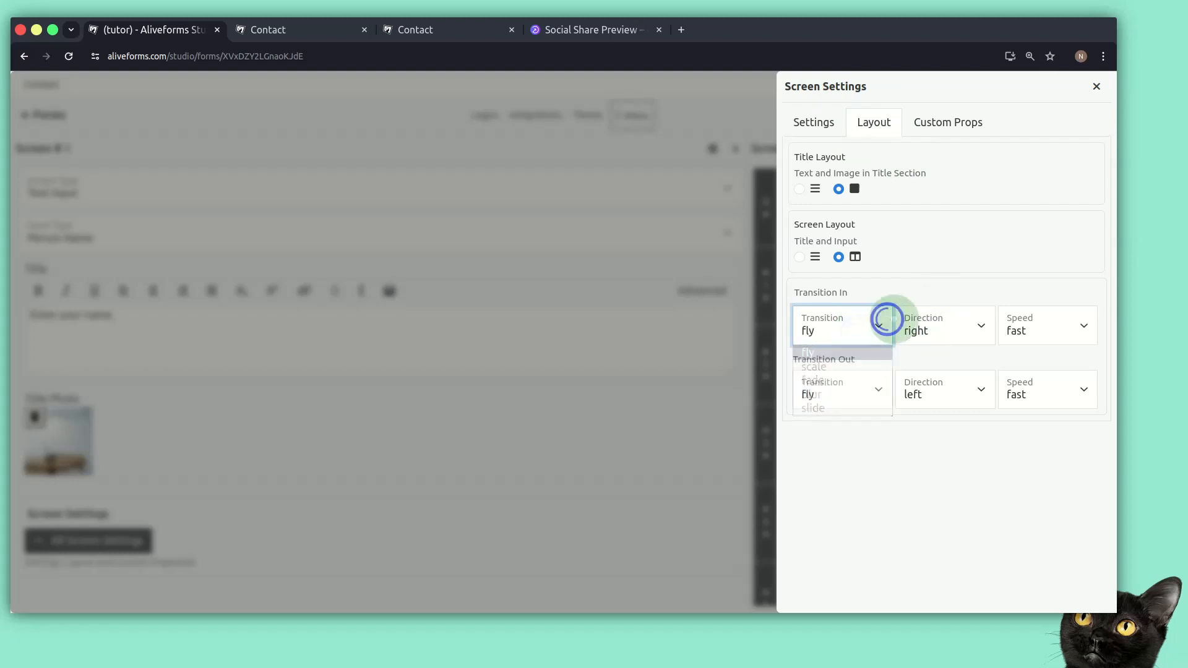
{"action": "left_click", "coordinate": [934, 326]}
{"action": "right_click", "coordinate": [1035, 318]}
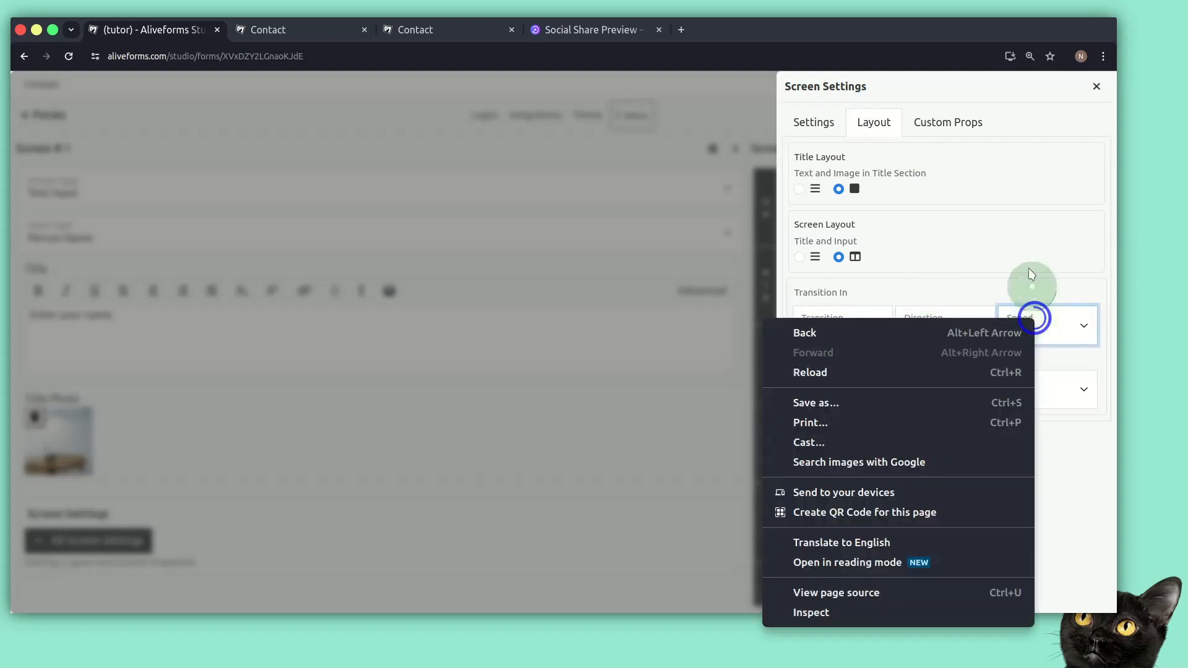
{"action": "left_click", "coordinate": [1029, 267]}
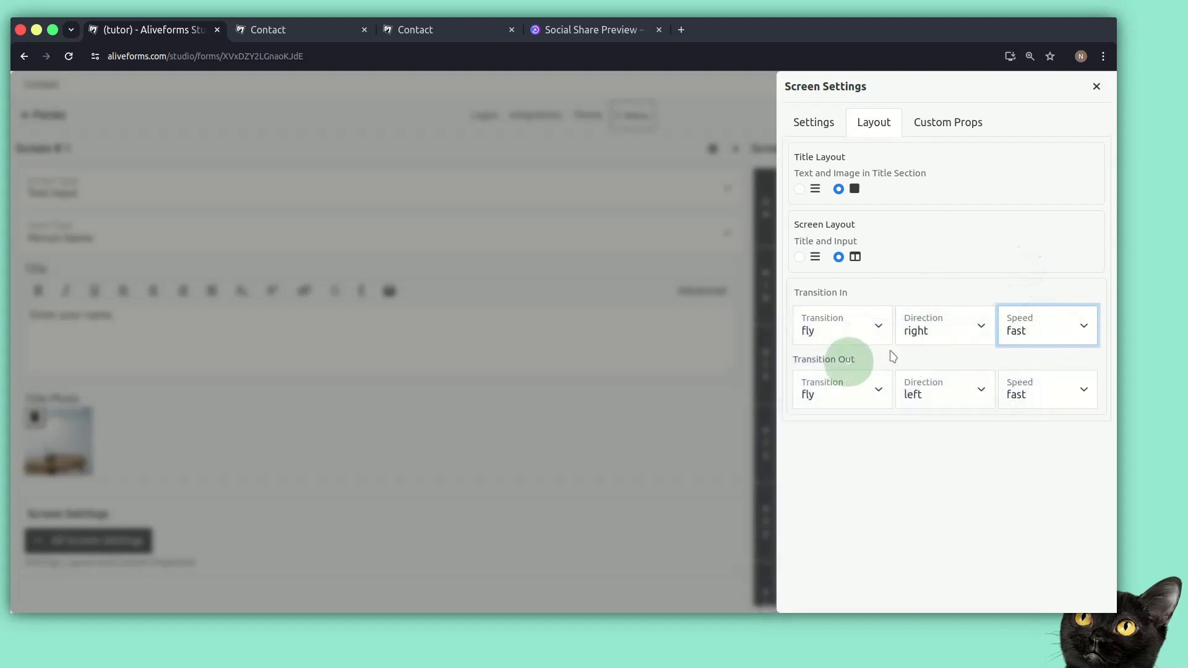
Step: Set the name screen's Transition In direction to top and its Transition Out direction to right, and close the screen settings
{"action": "left_click", "coordinate": [963, 338]}
{"action": "left_click", "coordinate": [939, 354]}
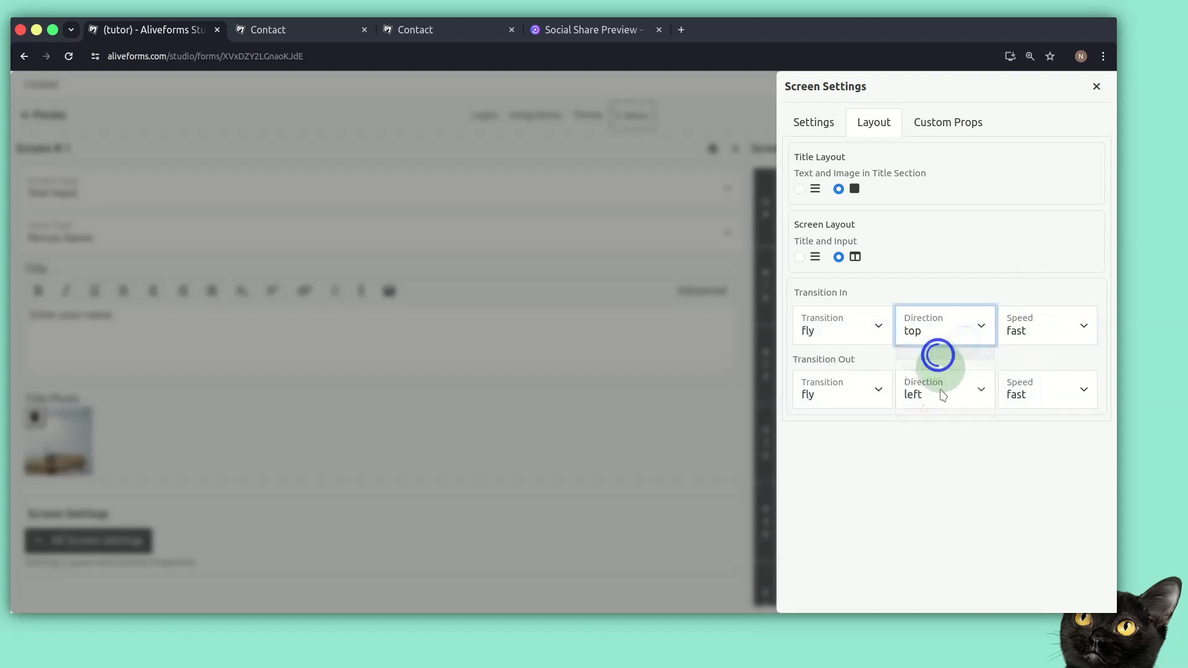
{"action": "left_click", "coordinate": [943, 389]}
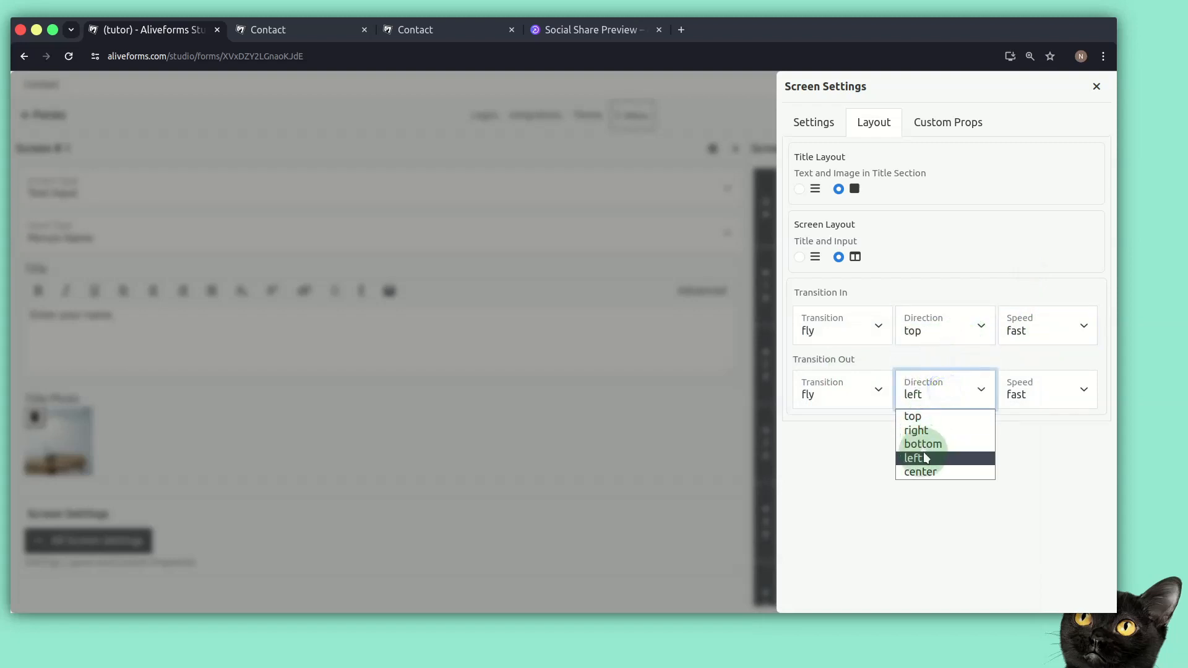
{"action": "left_click", "coordinate": [921, 431]}
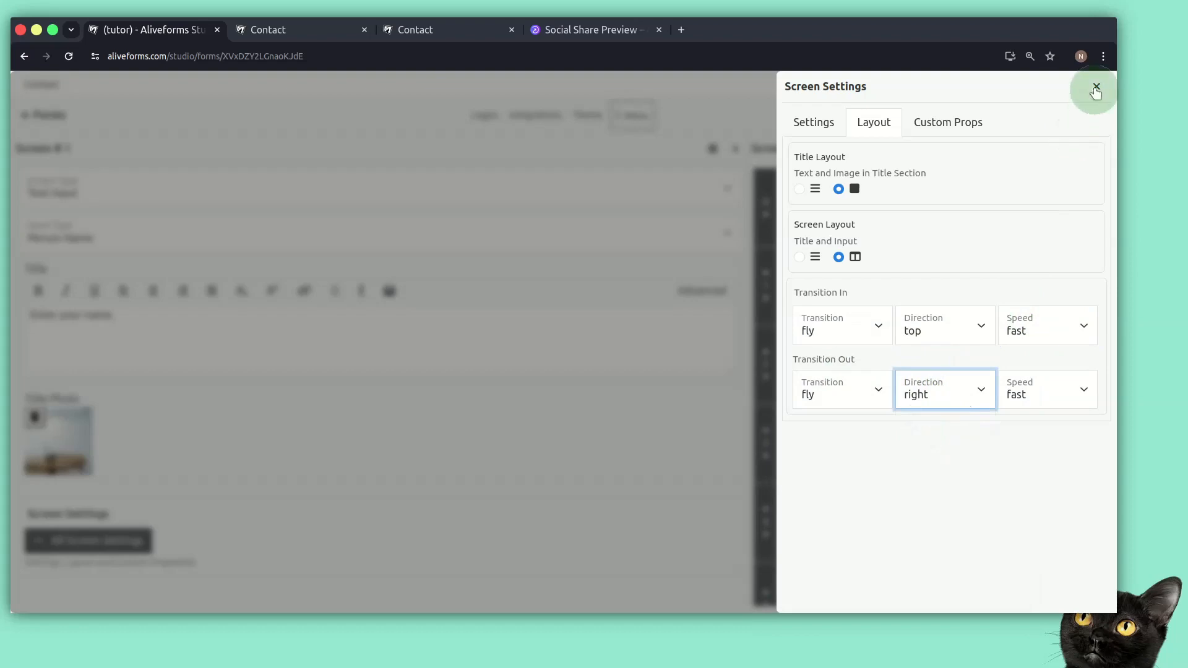
{"action": "left_click", "coordinate": [1096, 86]}
Step: Set the "Enter you email." screen's Transition In direction to bottom and Transition Out direction to top, and save the form
{"action": "left_click", "coordinate": [798, 388]}
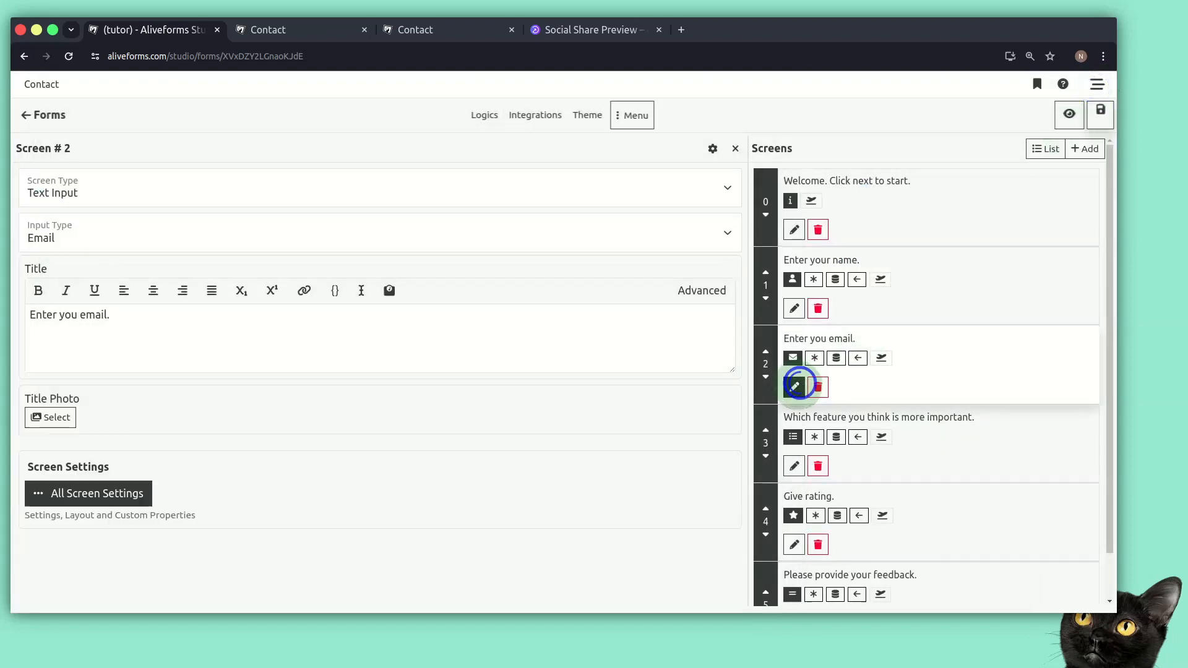
{"action": "left_click", "coordinate": [135, 493]}
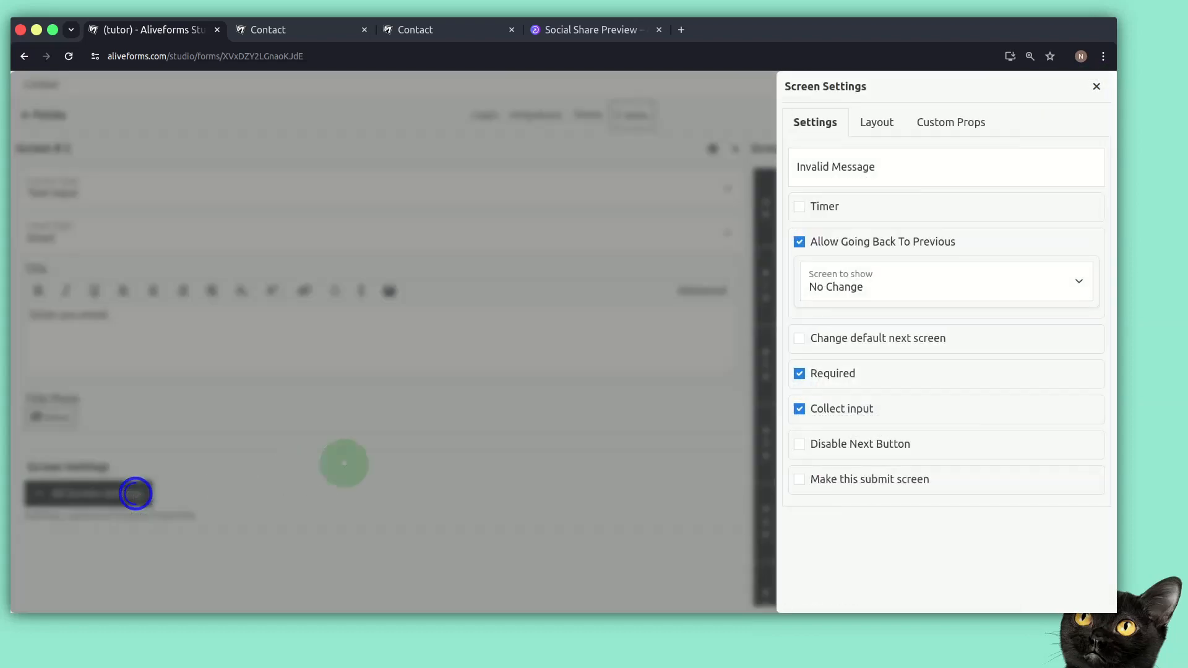
{"action": "left_click", "coordinate": [886, 122]}
{"action": "left_click", "coordinate": [932, 258]}
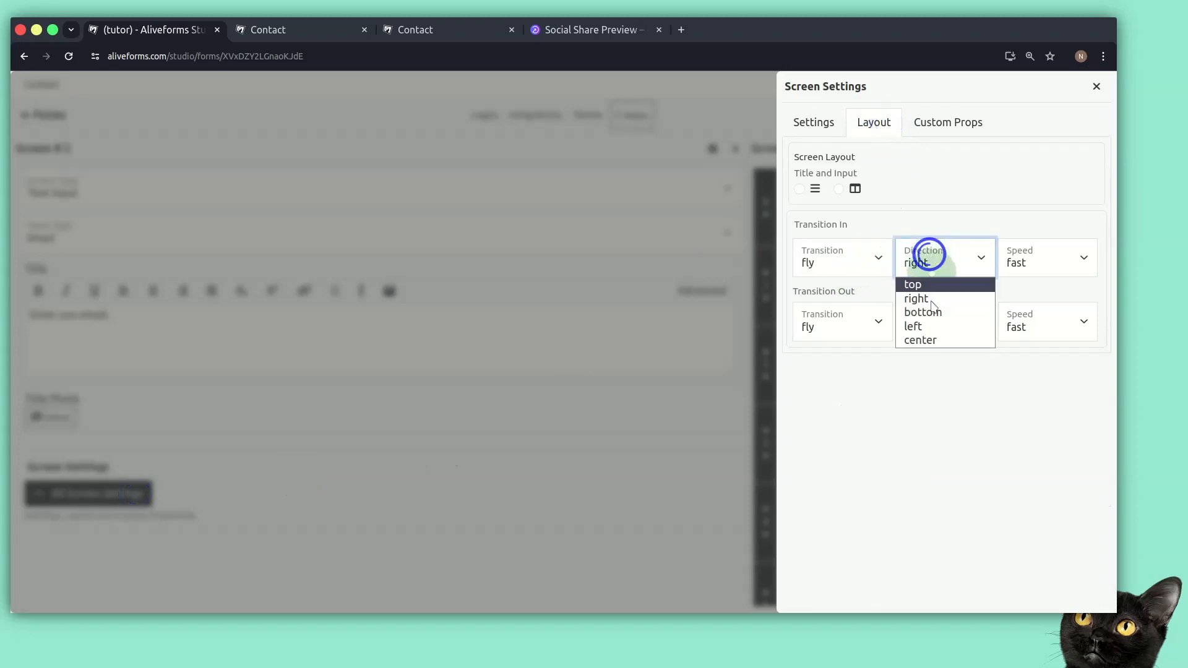
{"action": "left_click", "coordinate": [932, 310]}
{"action": "left_click", "coordinate": [975, 335]}
{"action": "left_click", "coordinate": [954, 351]}
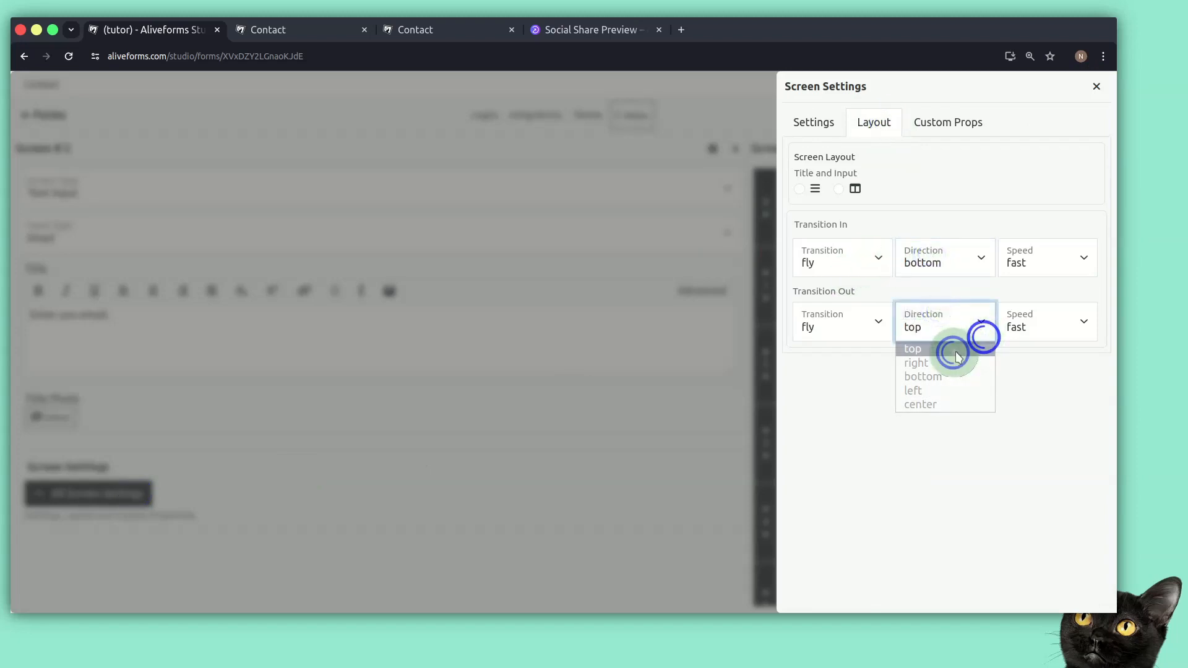
{"action": "left_click", "coordinate": [1096, 88]}
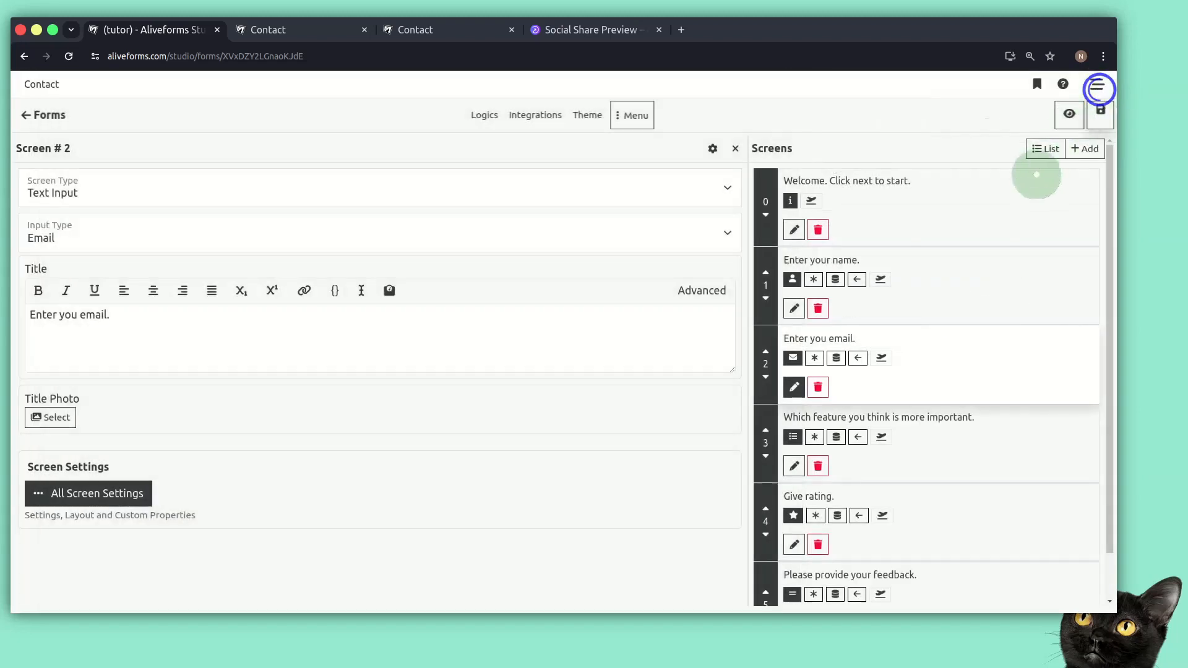
{"action": "left_click", "coordinate": [1100, 115]}
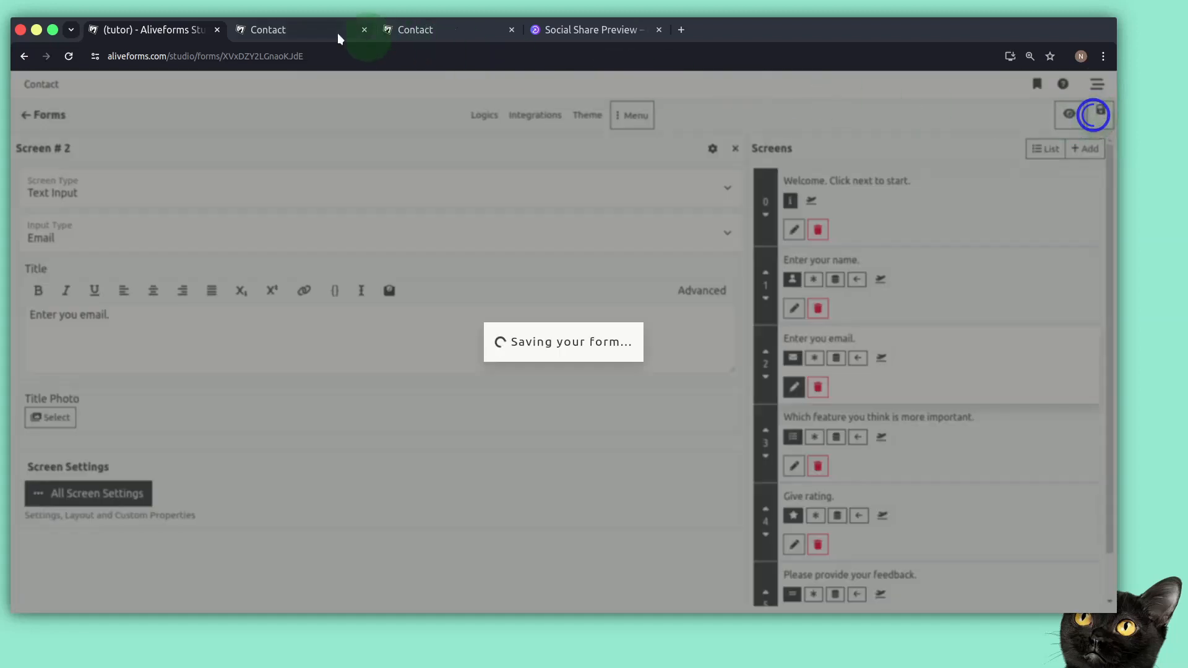
Step: Reload the form preview and move forward and back between the welcome and name screens to check their transitions
{"action": "left_click", "coordinate": [318, 38]}
{"action": "key", "text": "ctrl+r"}
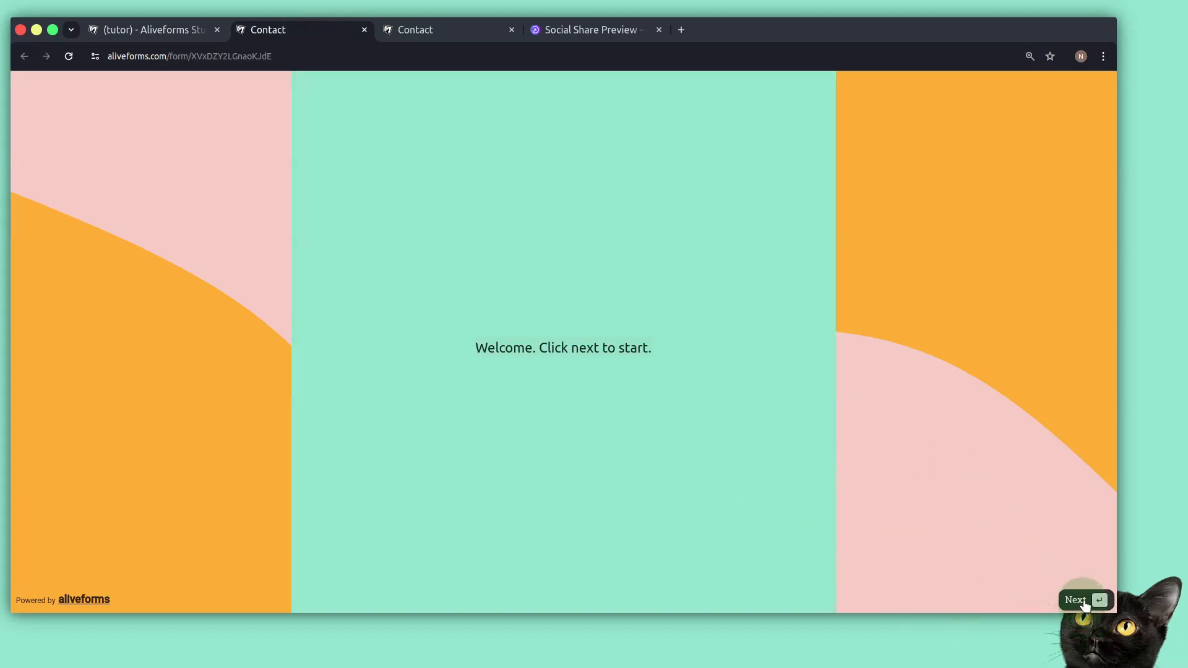
{"action": "left_click", "coordinate": [1081, 603]}
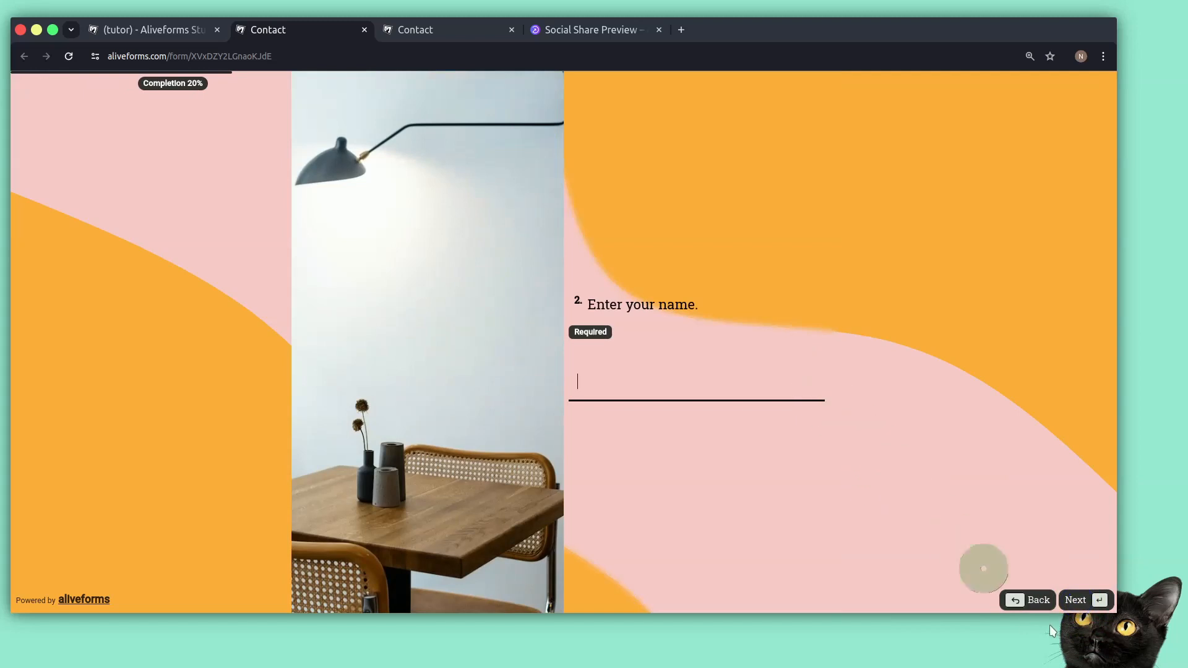
{"action": "left_click", "coordinate": [1029, 602]}
{"action": "left_click", "coordinate": [1084, 600]}
Step: Enter a first name in the preview, check the transitions around the email screen in both directions, and return to the form studio
{"action": "type", "text": "Nabeel"}
{"action": "key", "text": "Return"}
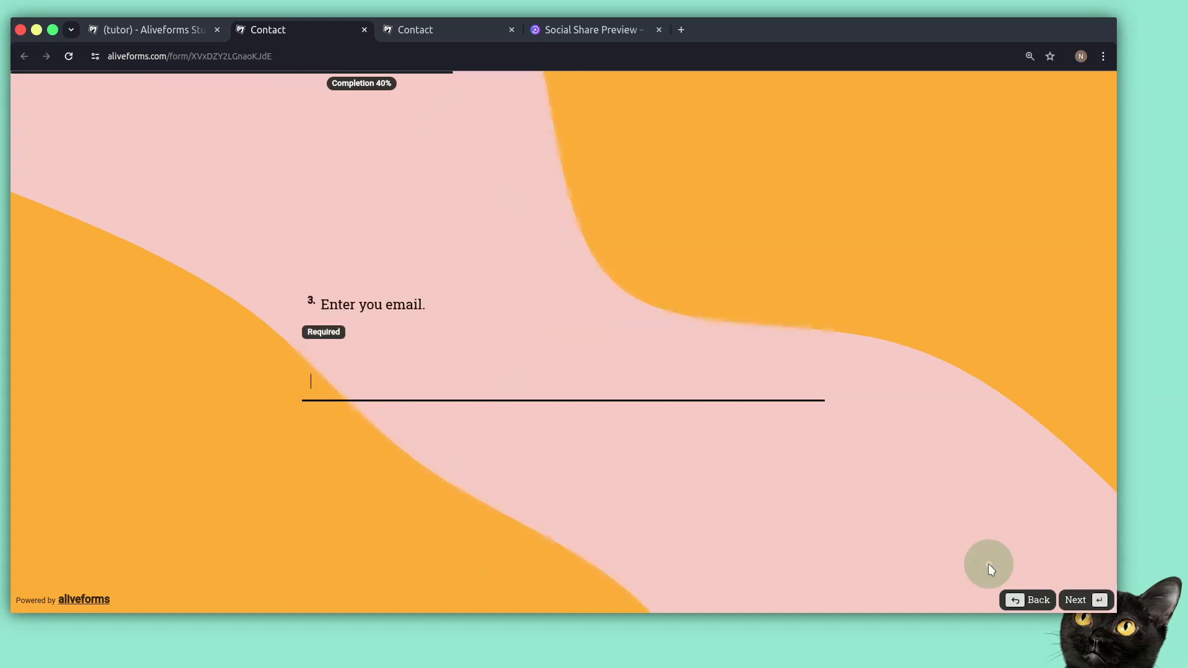
{"action": "left_click", "coordinate": [1034, 600]}
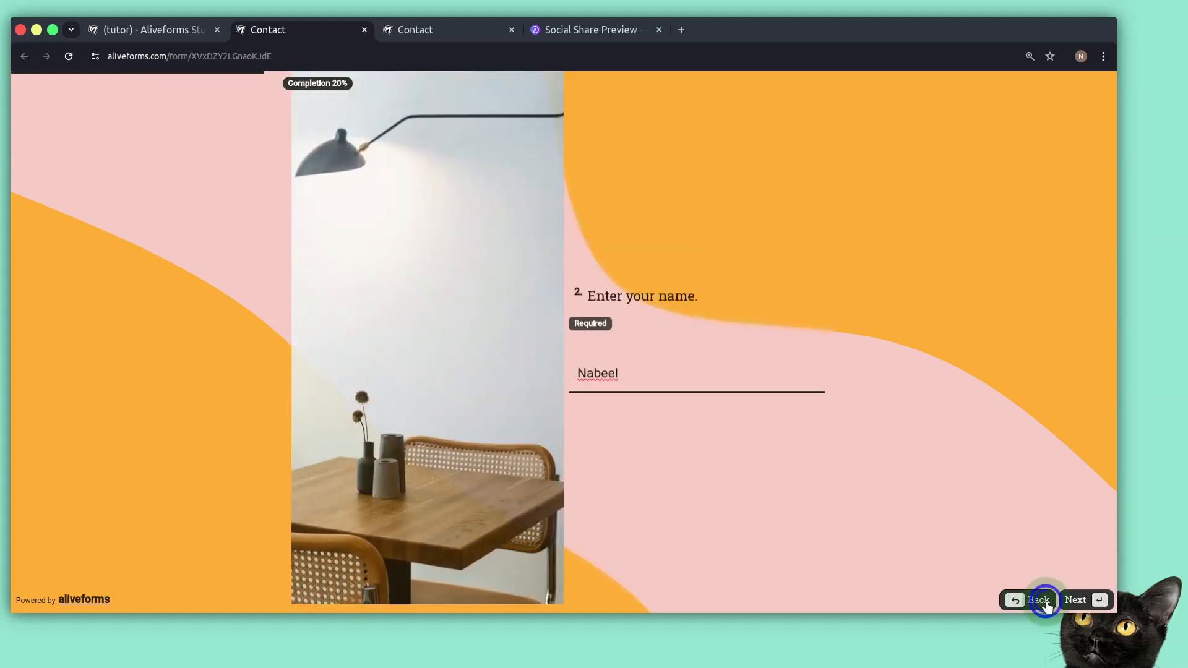
{"action": "left_click", "coordinate": [1088, 600]}
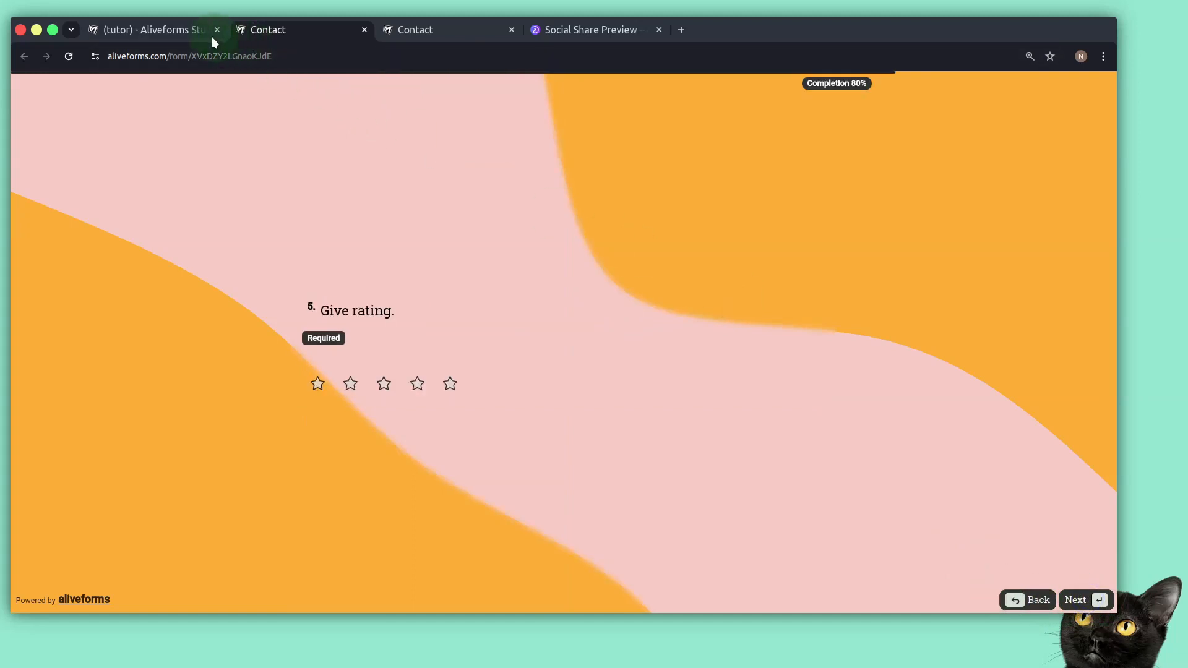
{"action": "left_click", "coordinate": [182, 31]}
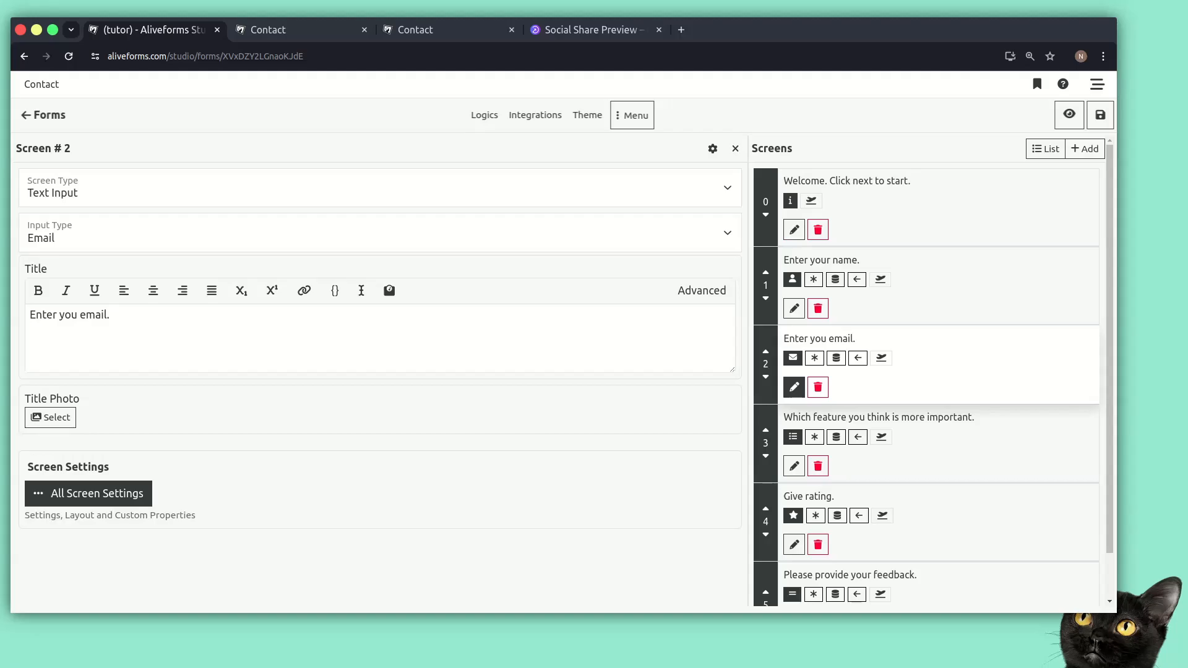